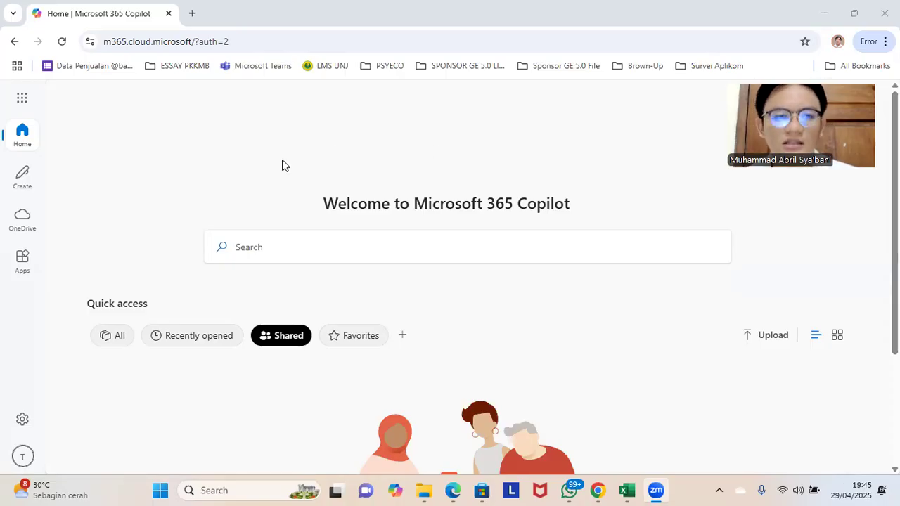
# Step: Create a new blank form and title it "Formulir Data Pegawai PT. Pejuang Kasih"
pyautogui.click(22, 172)
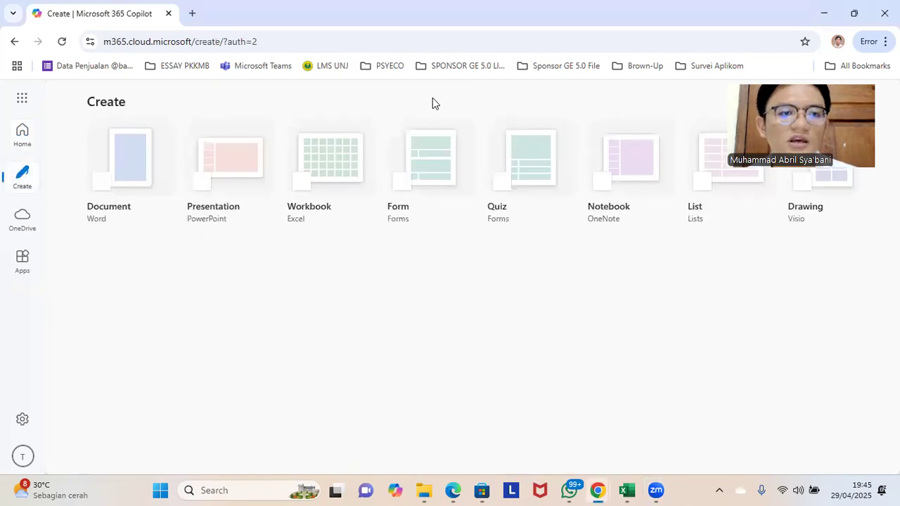
pyautogui.click(431, 167)
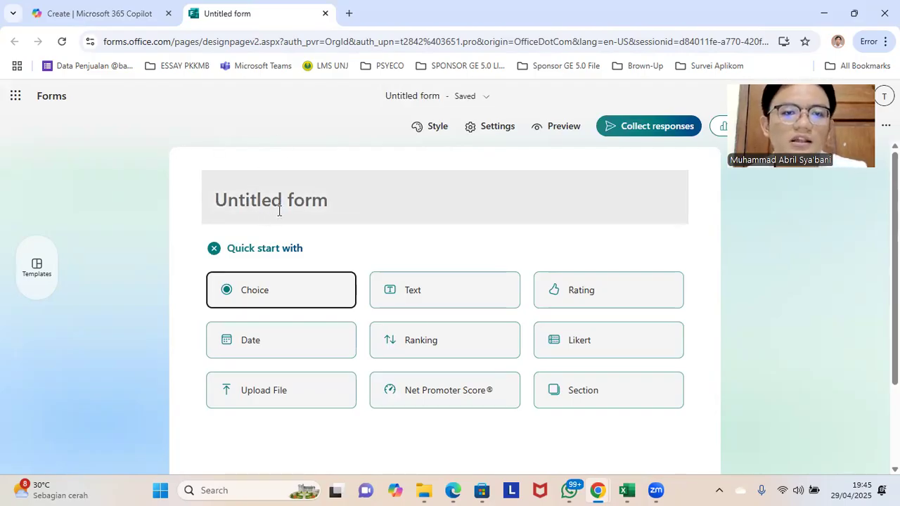
pyautogui.click(321, 186)
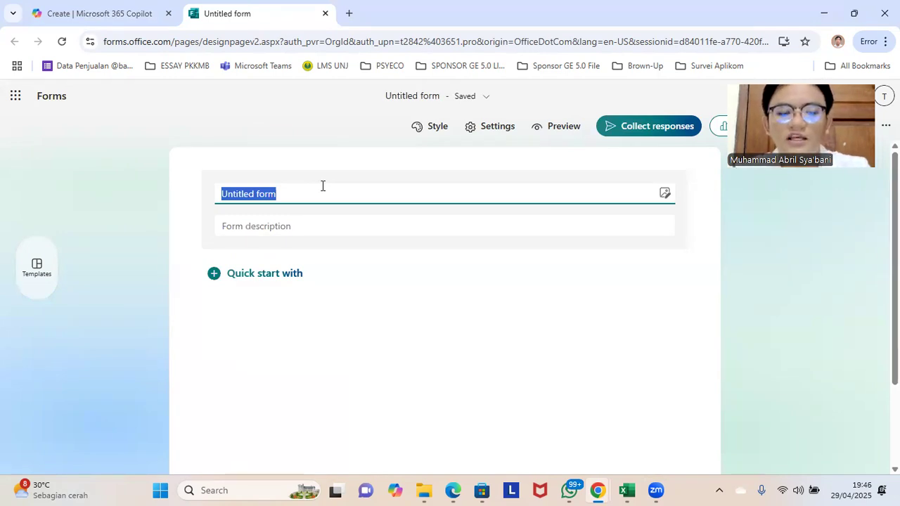
pyautogui.write('Formulir DA')
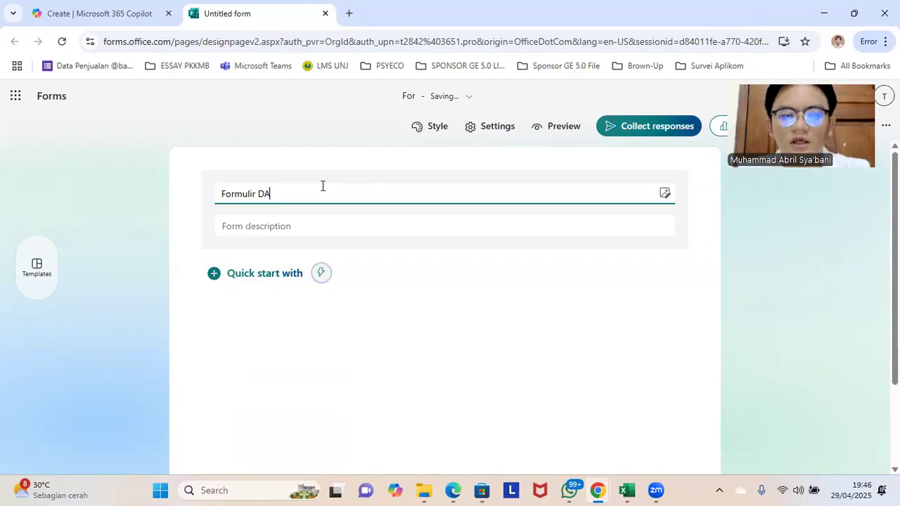
pyautogui.write('ta Pegawai')
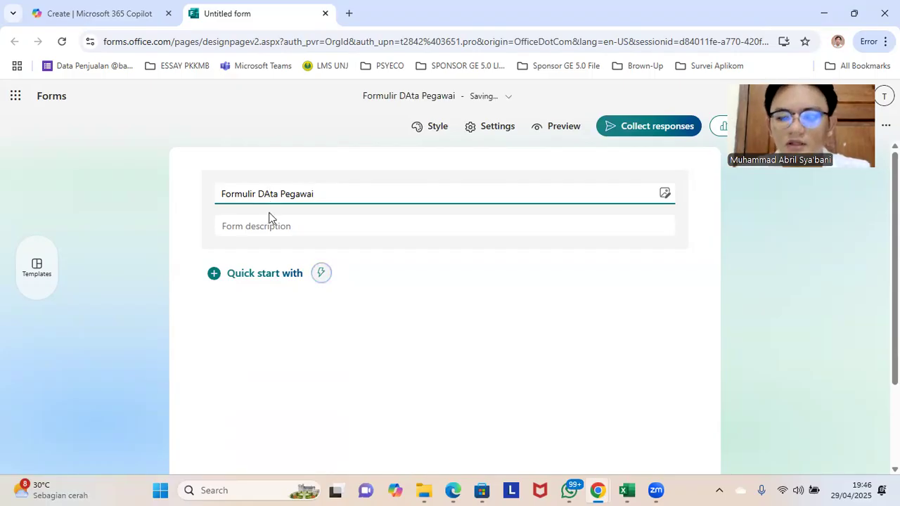
pyautogui.press('BackSpace')
pyautogui.write('ai')
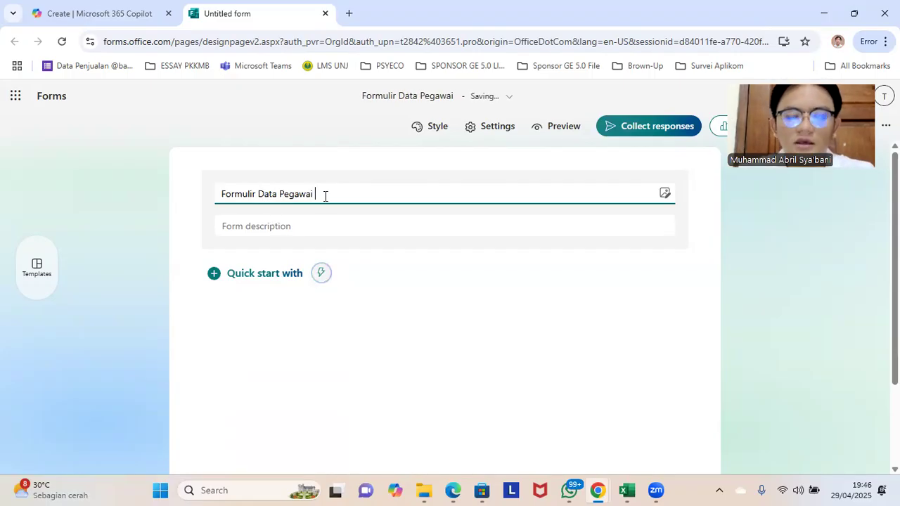
pyautogui.write(' PT')
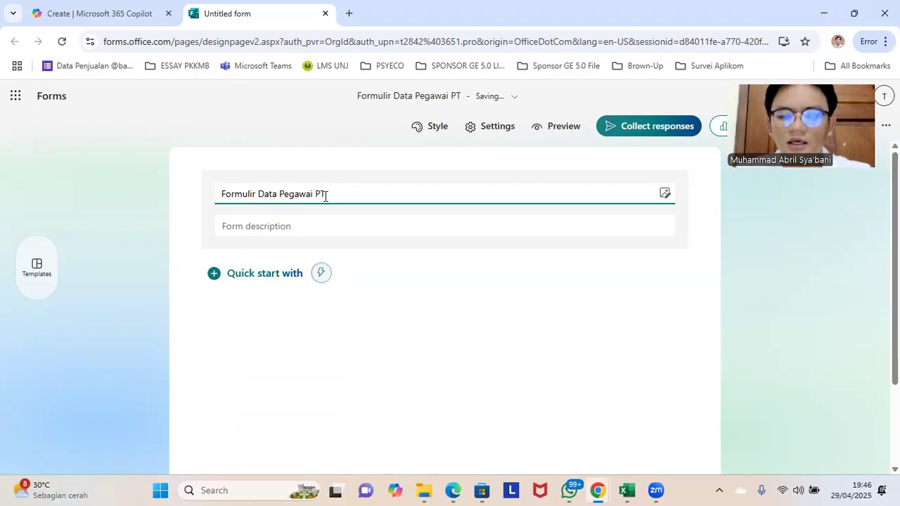
pyautogui.write('. Pejuang Kasih')
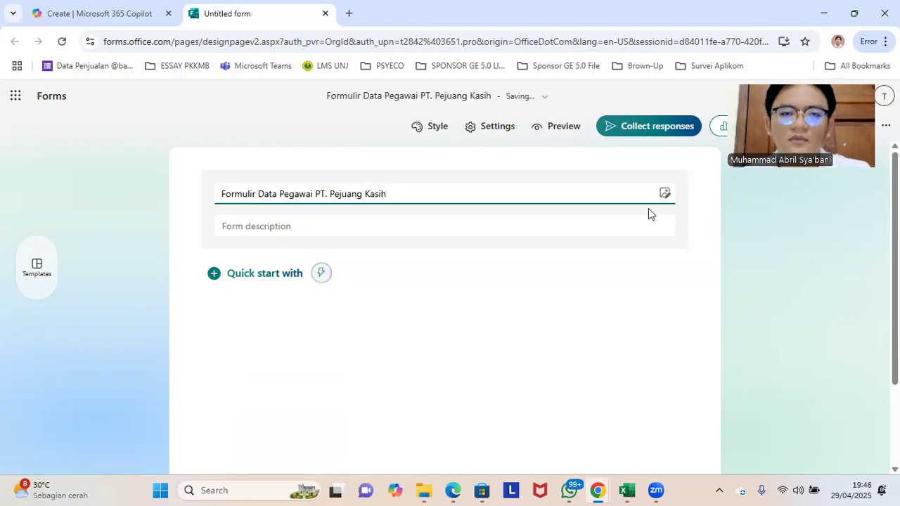
pyautogui.click(754, 208)
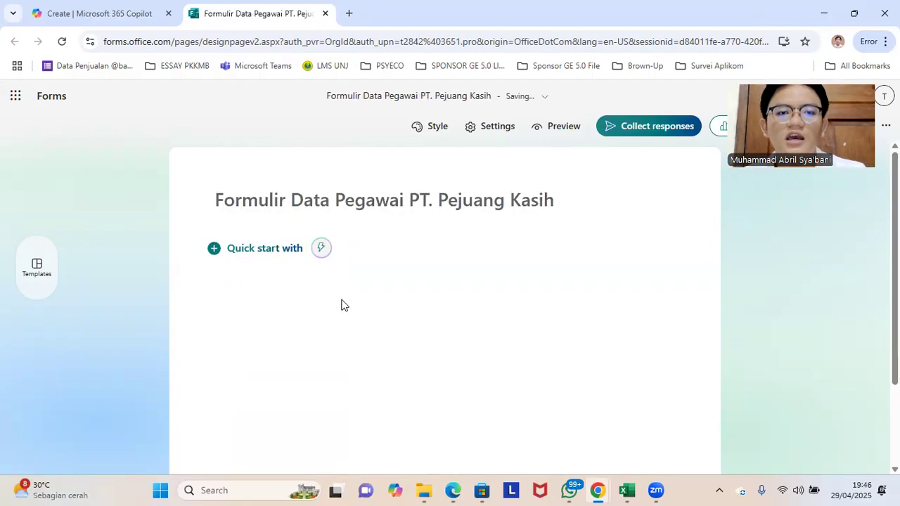
# Step: Add a choice question reading "Apakah Anda merupakan pegawai PT. Pejuang Kasih?"
pyautogui.click(256, 253)
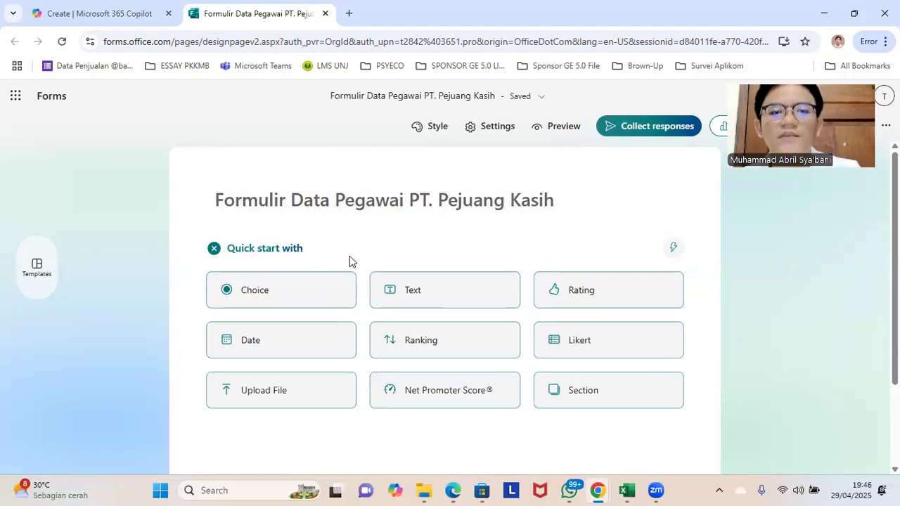
pyautogui.click(398, 296)
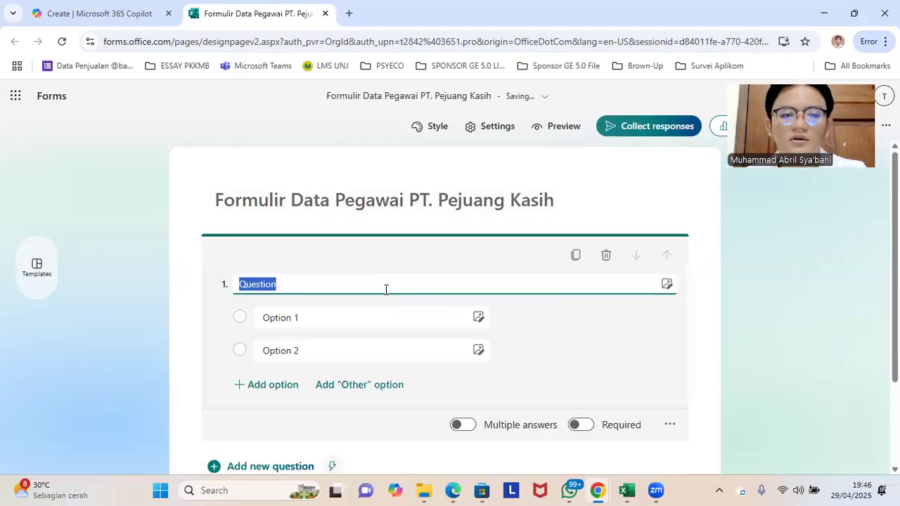
pyautogui.write('Apa')
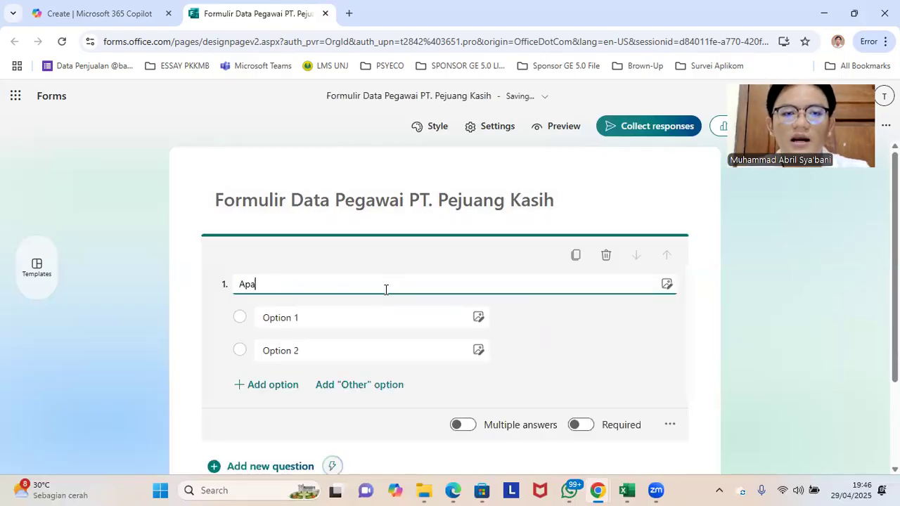
pyautogui.write('kah Anda meru')
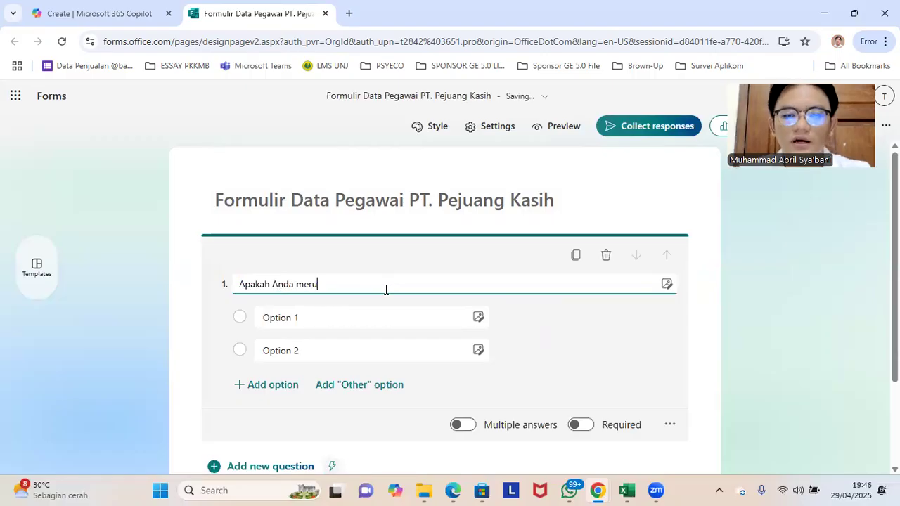
pyautogui.write('pakan pe')
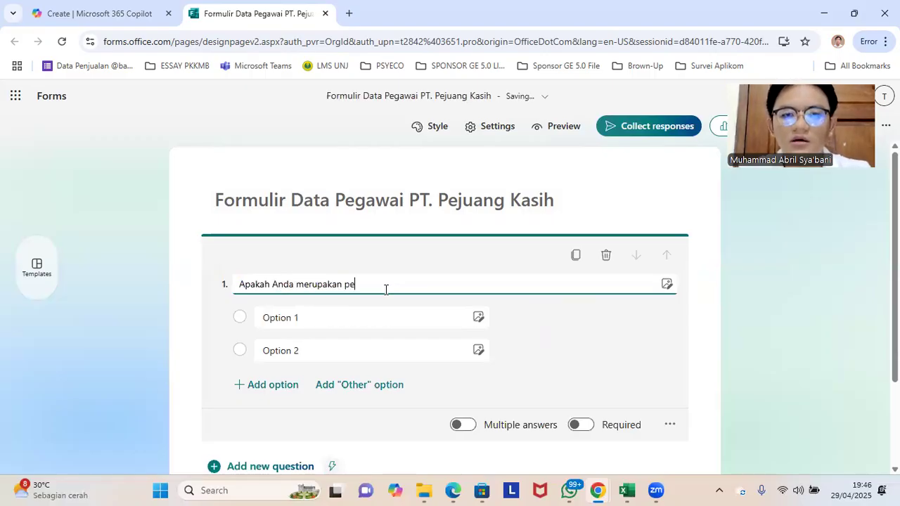
pyautogui.write('gawai')
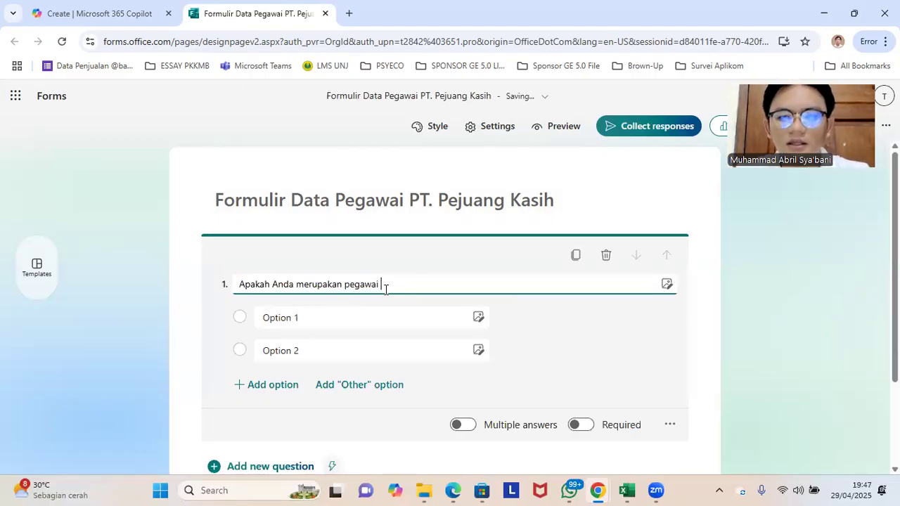
pyautogui.write(' PT. Pejuang Kasih')
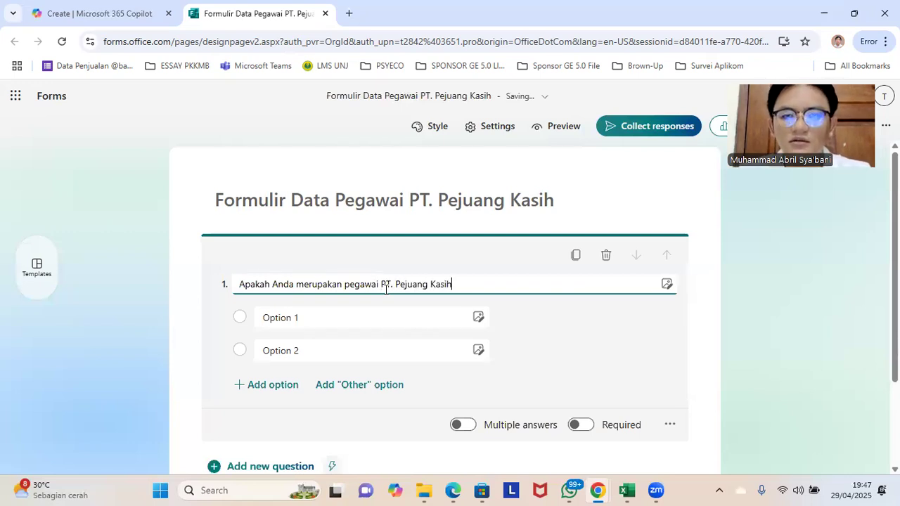
pyautogui.write('?')
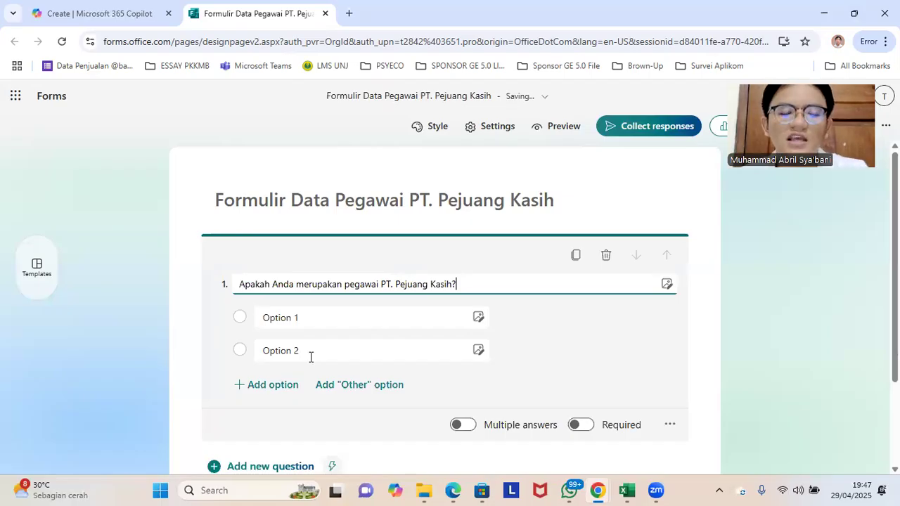
# Step: Set the two answer options of the first question to "Ya" and "Tidak"
pyautogui.click(289, 322)
pyautogui.click(296, 321)
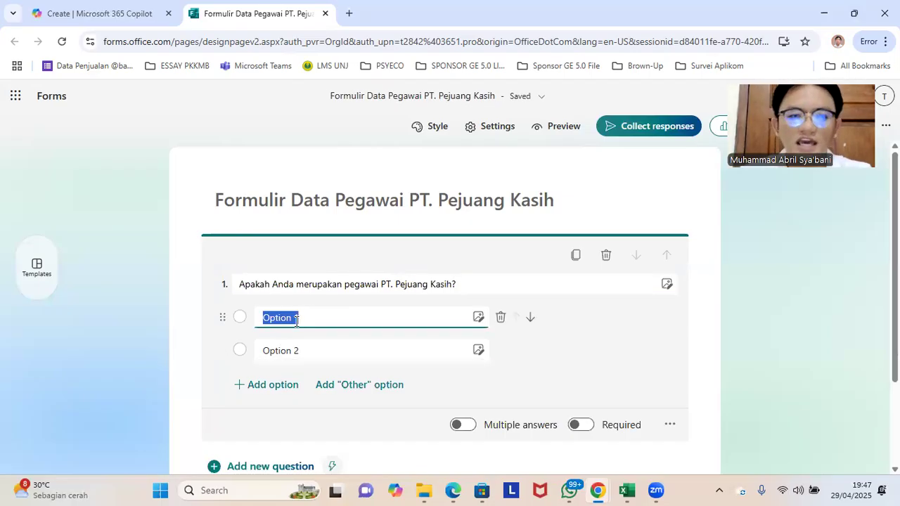
pyautogui.write('Ya')
pyautogui.click(284, 347)
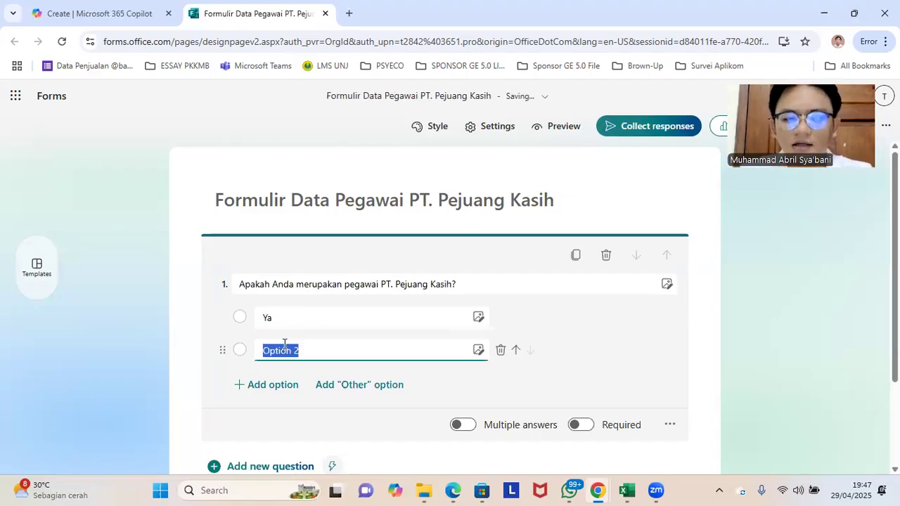
pyautogui.write('Tidak')
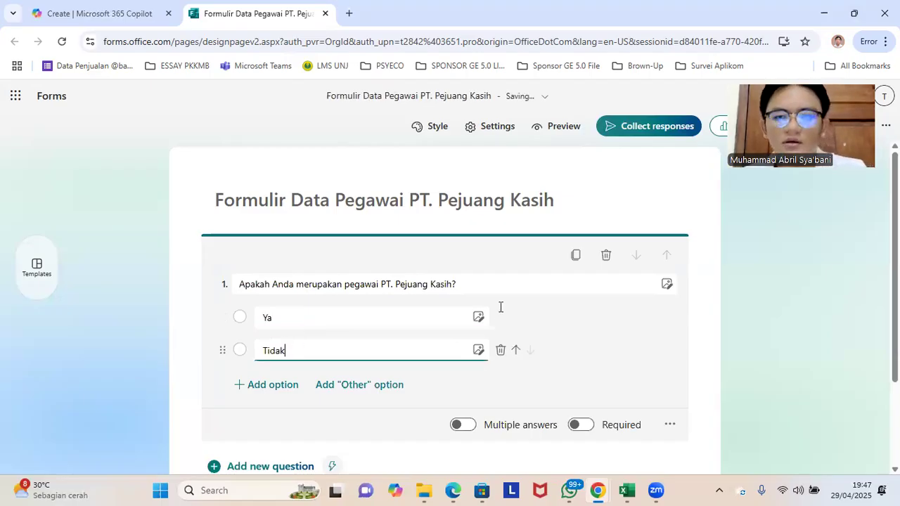
pyautogui.click(695, 323)
pyautogui.scroll(-1, 464, 303)
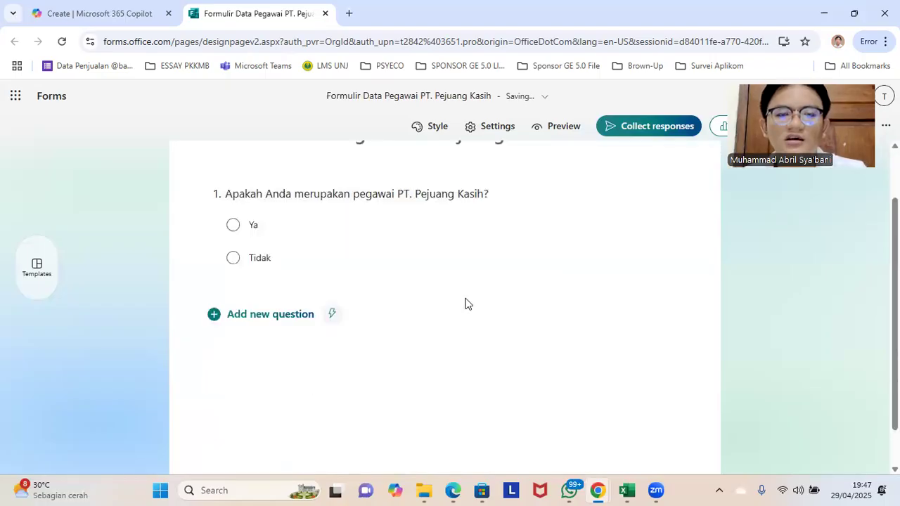
pyautogui.scroll(1, 465, 304)
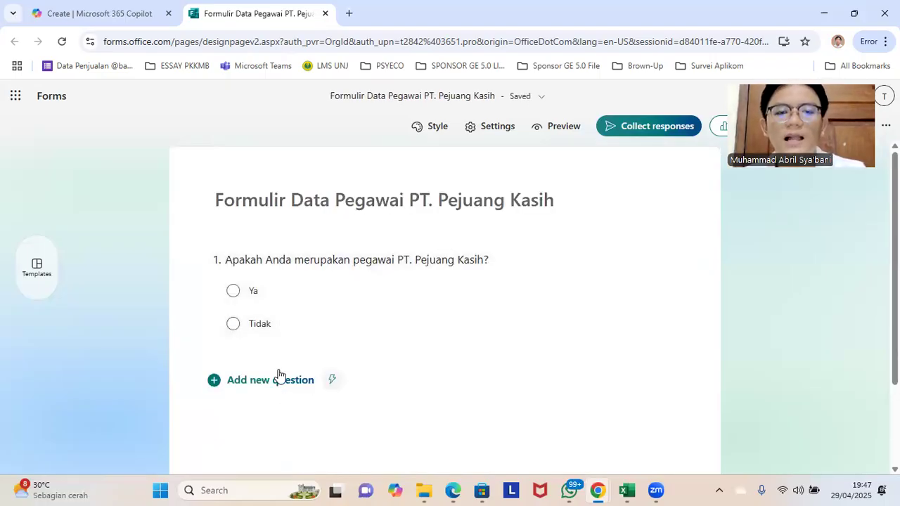
# Step: Add a new section below the first question and title it "Data Pegawai"
pyautogui.click(278, 379)
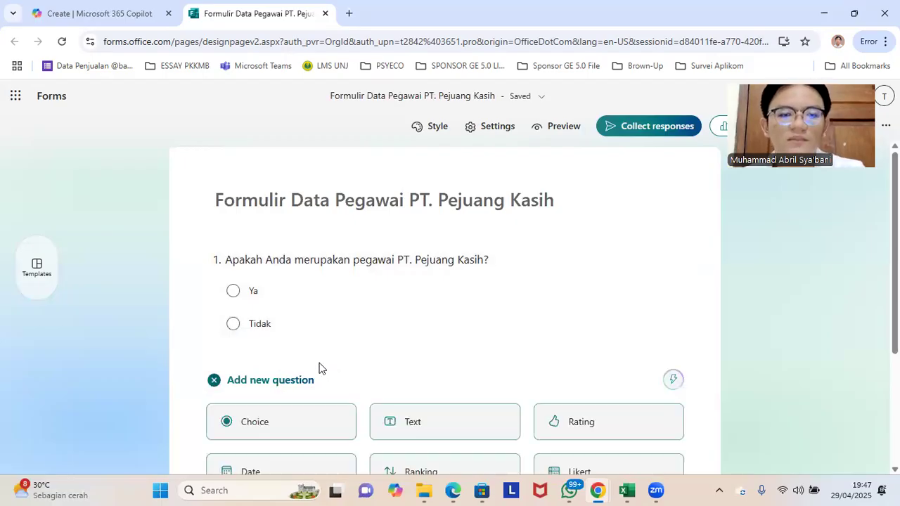
pyautogui.scroll(-2, 619, 397)
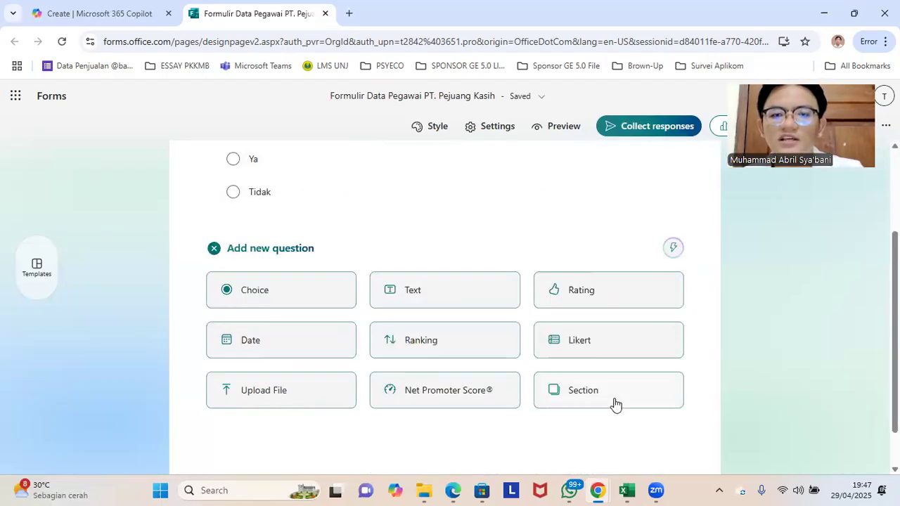
pyautogui.click(613, 400)
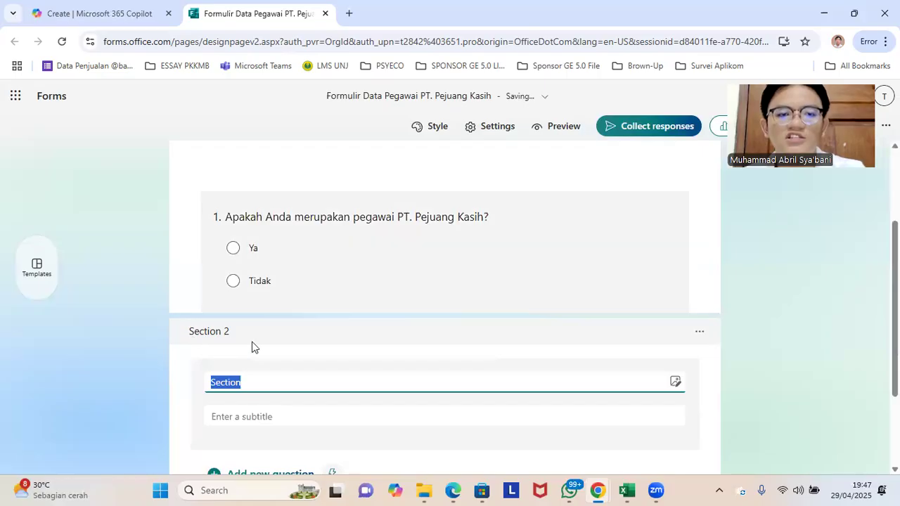
pyautogui.scroll(-1, 278, 341)
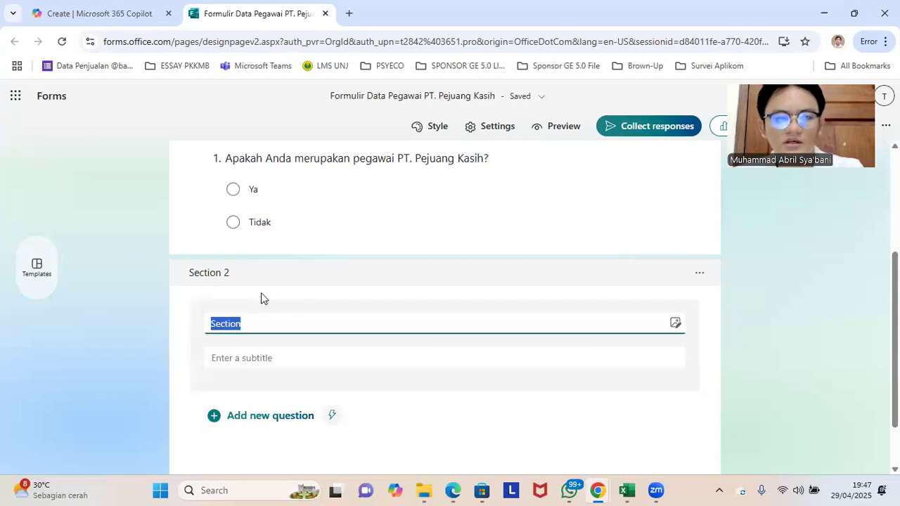
pyautogui.write('D')
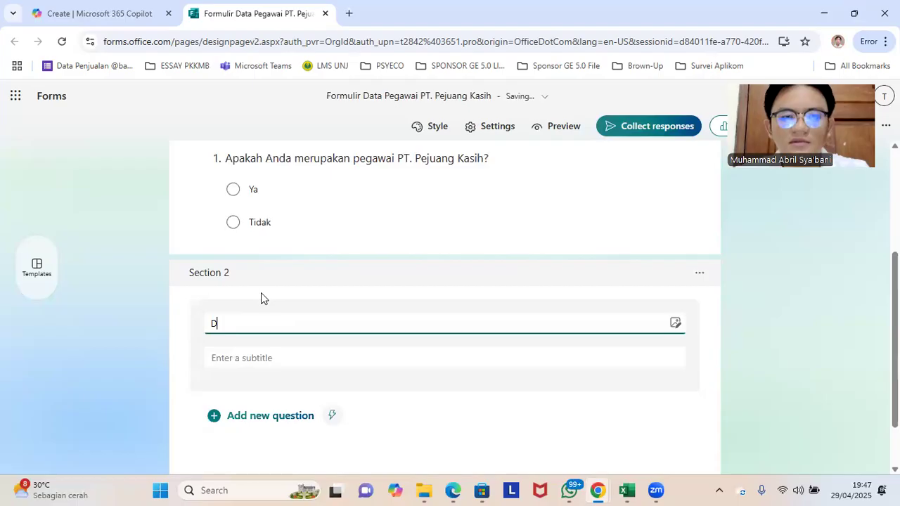
pyautogui.write('ata Pe')
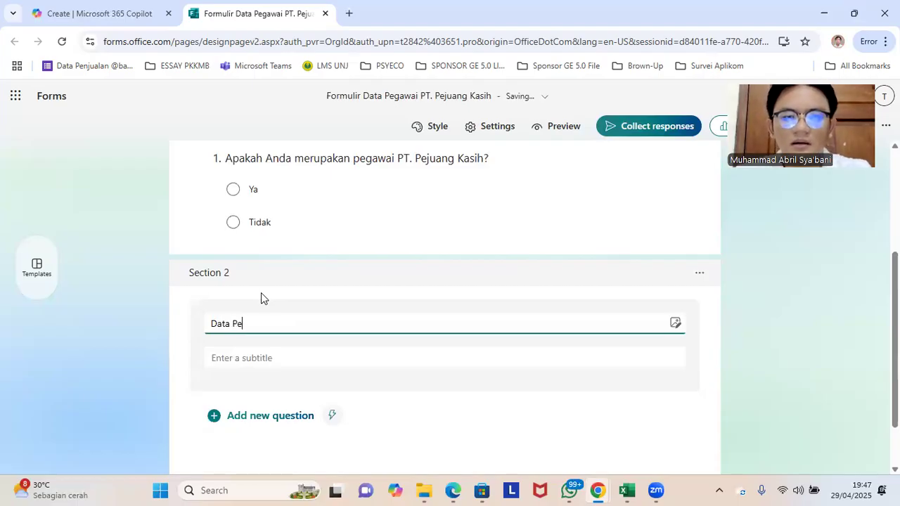
pyautogui.write('gawai')
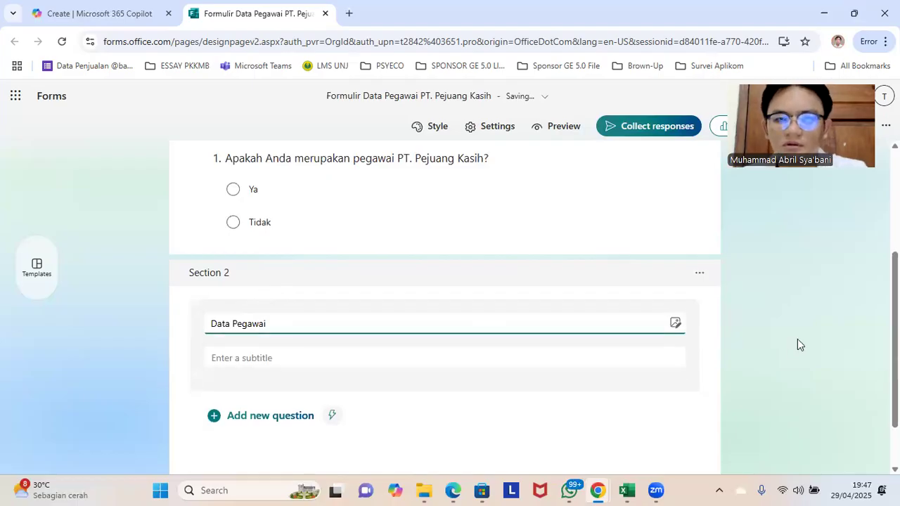
pyautogui.click(428, 223)
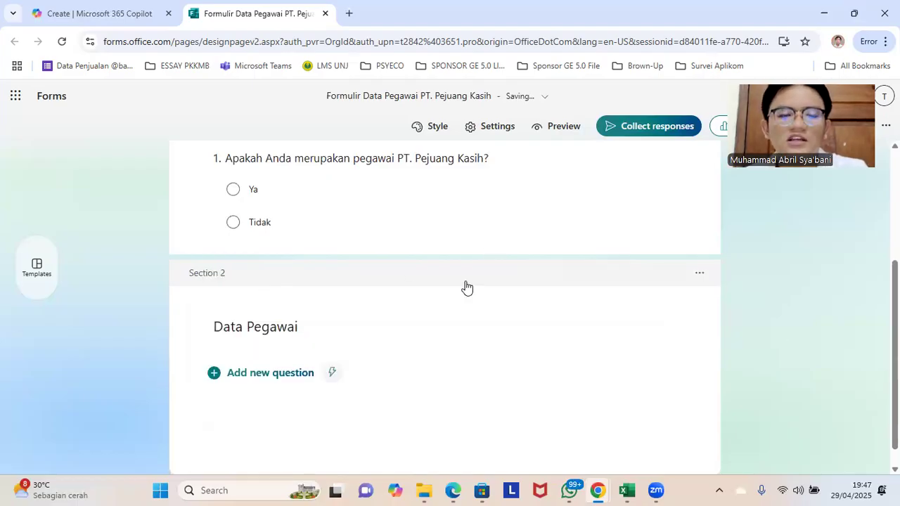
# Step: Make the Ya/Tidak screening question in the first section required
pyautogui.scroll(3, 303, 267)
pyautogui.scroll(-3, 299, 251)
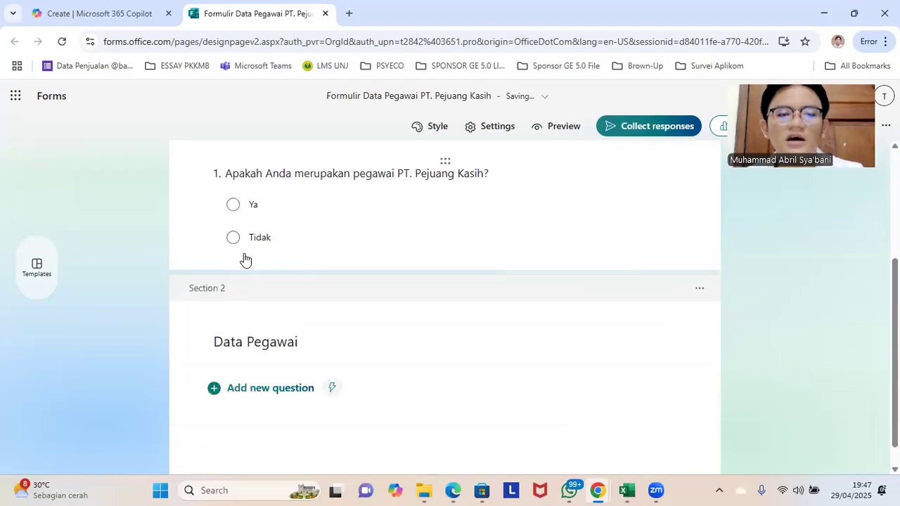
pyautogui.scroll(2, 274, 281)
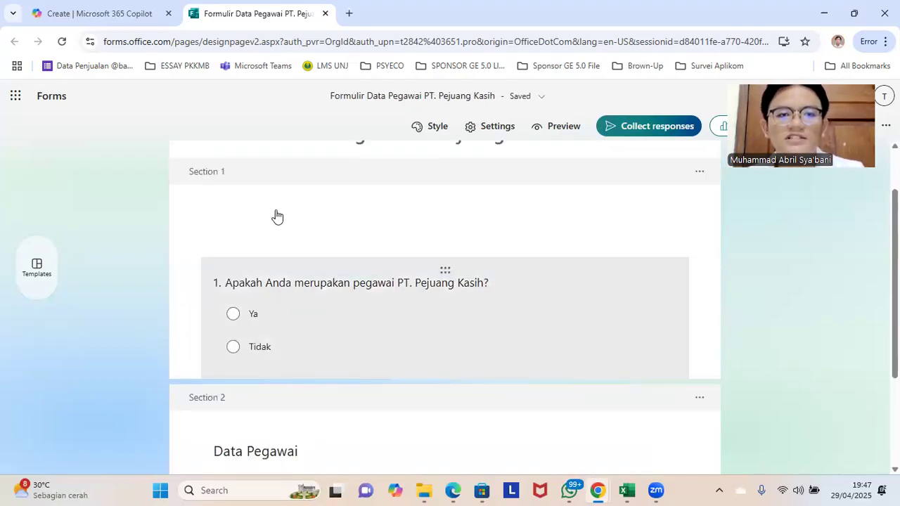
pyautogui.click(578, 289)
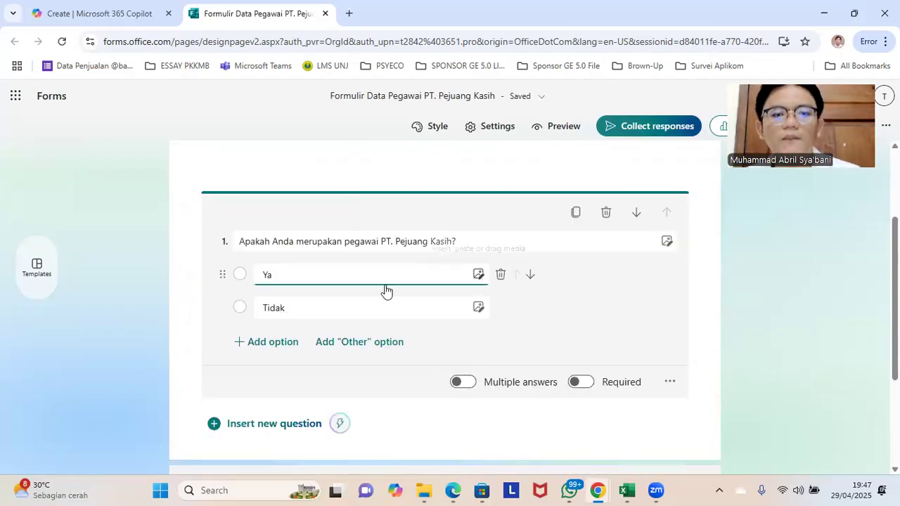
pyautogui.click(400, 307)
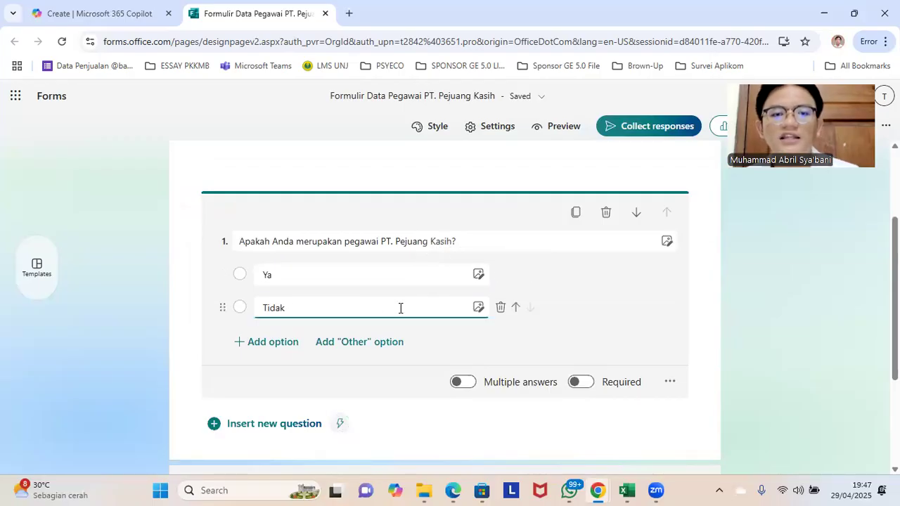
pyautogui.click(316, 279)
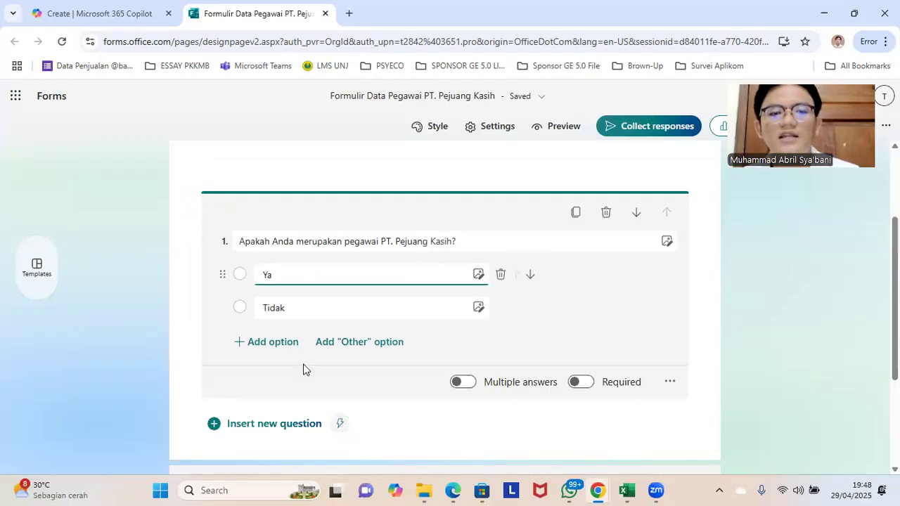
pyautogui.click(296, 296)
pyautogui.click(358, 279)
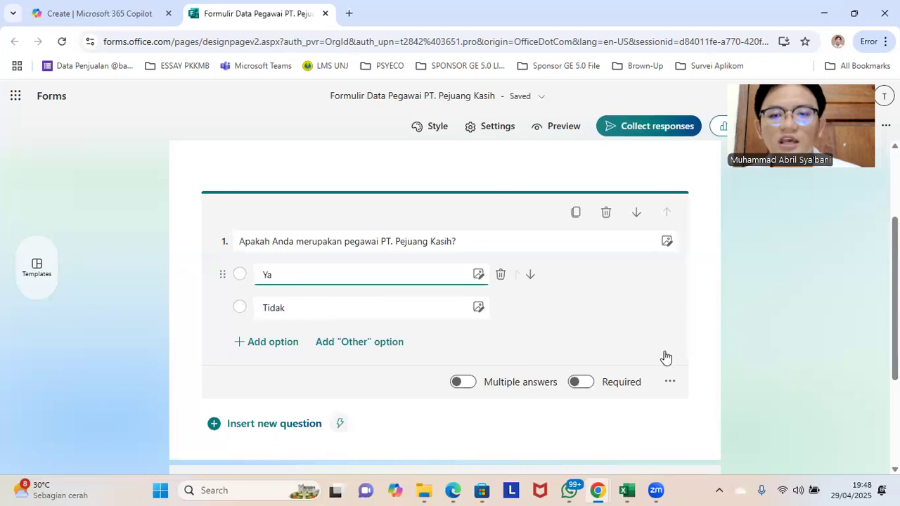
pyautogui.click(309, 235)
pyautogui.click(271, 209)
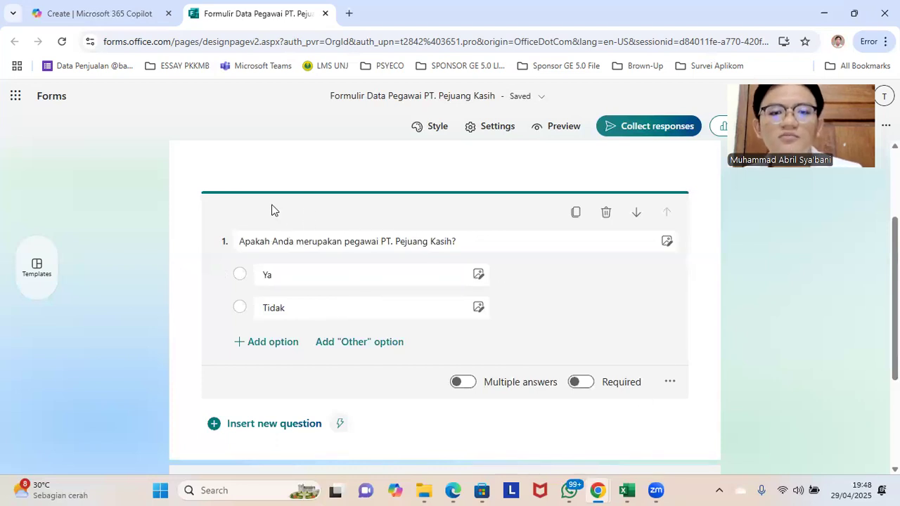
pyautogui.click(586, 390)
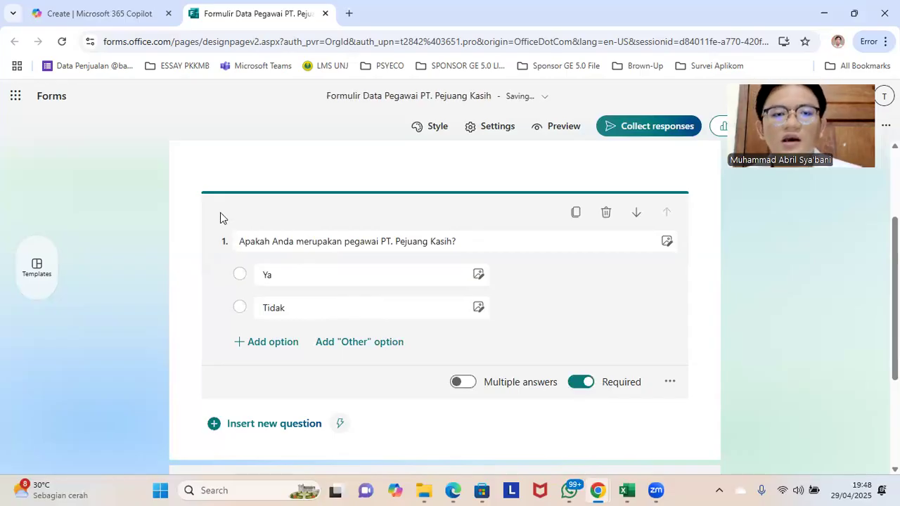
# Step: Add branching to the first question so that the answer "Tidak" goes to the end of the form
pyautogui.scroll(-1, 620, 306)
pyautogui.scroll(1, 661, 359)
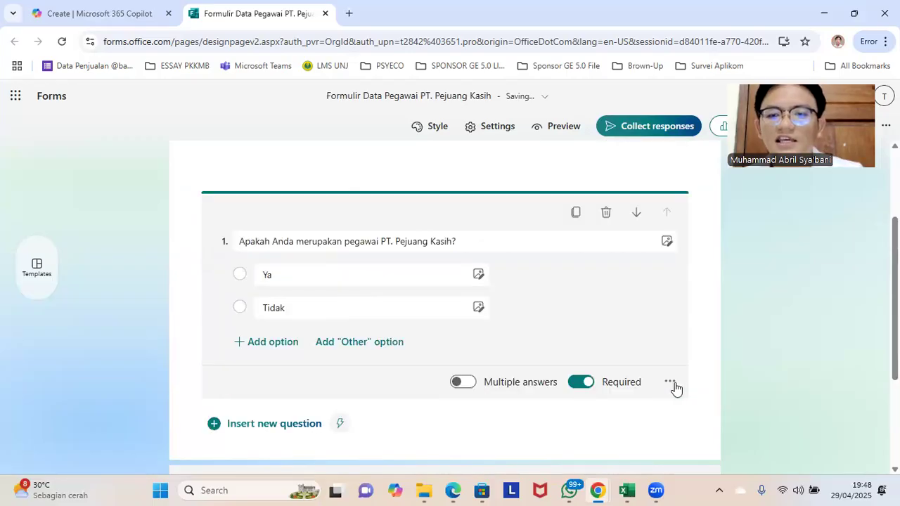
pyautogui.click(670, 383)
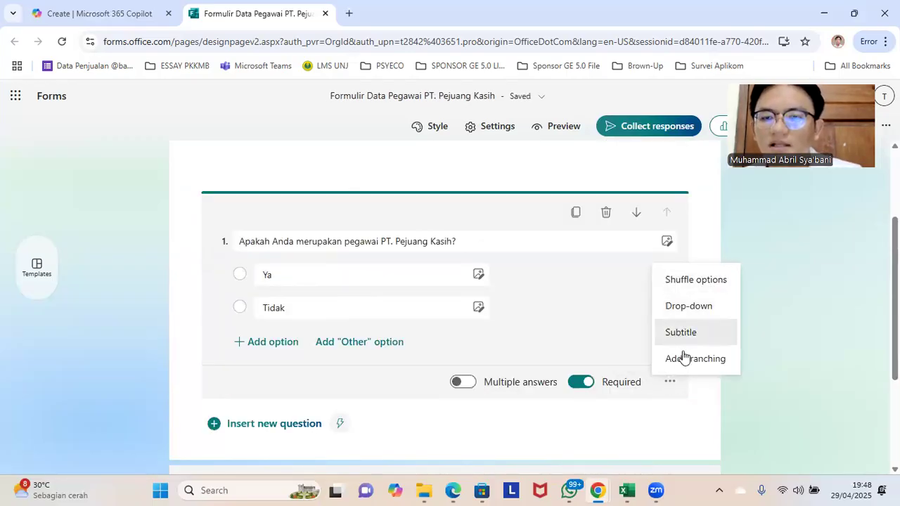
pyautogui.click(689, 357)
pyautogui.scroll(-1, 526, 225)
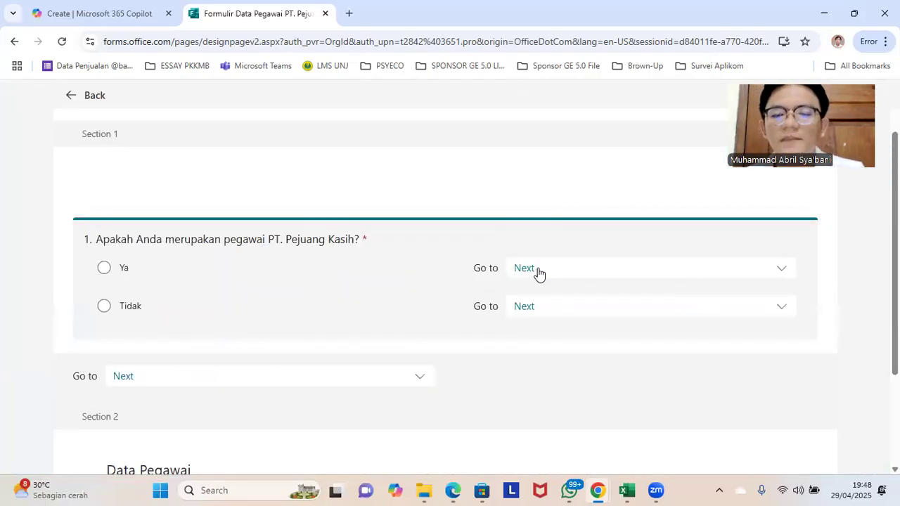
pyautogui.click(578, 315)
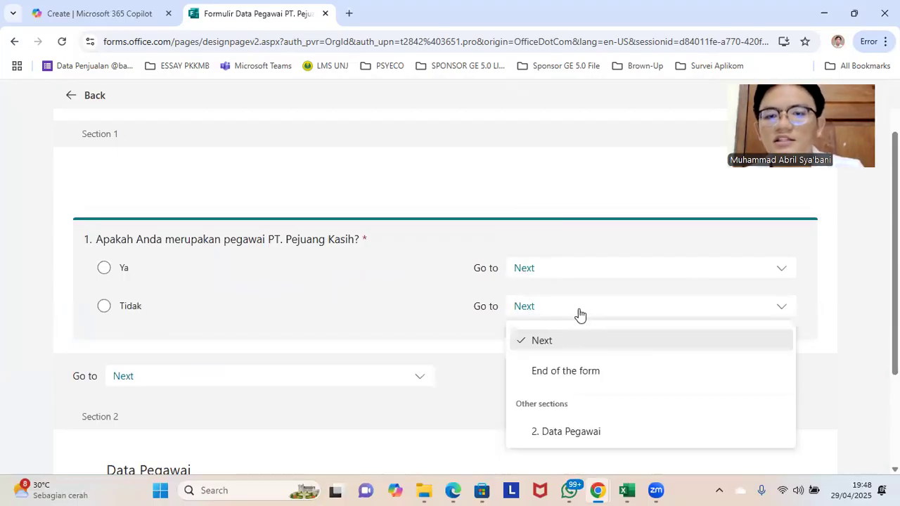
pyautogui.click(579, 372)
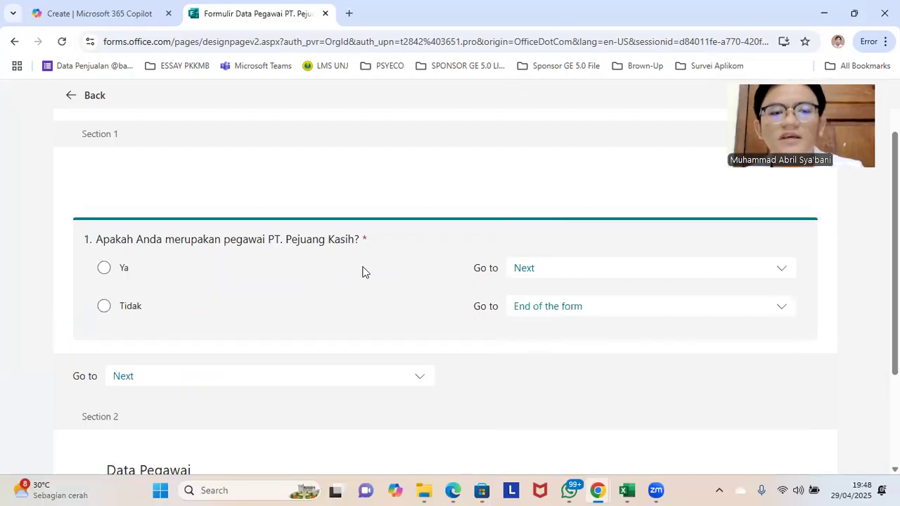
pyautogui.scroll(-2, 358, 269)
pyautogui.scroll(3, 249, 261)
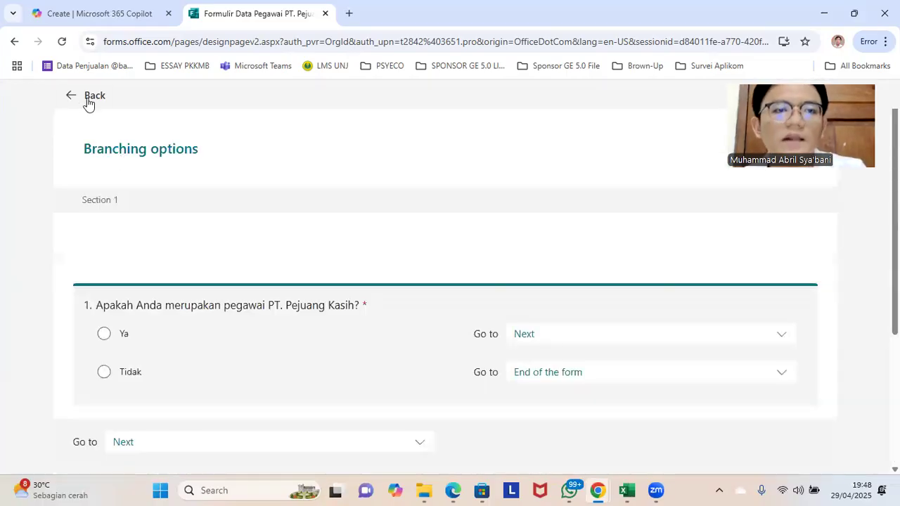
pyautogui.click(70, 94)
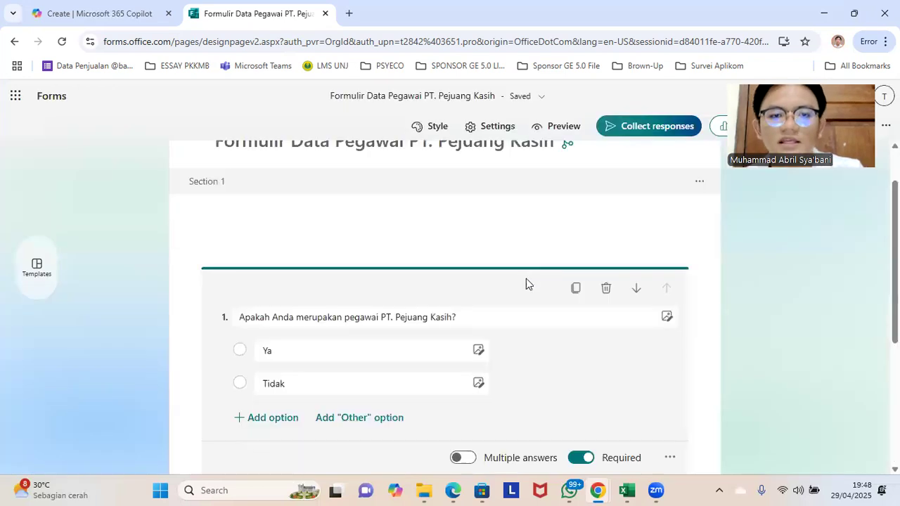
# Step: Add a required text question titled "Nama Lengkap" to the "Data Pegawai" section
pyautogui.scroll(-3, 403, 371)
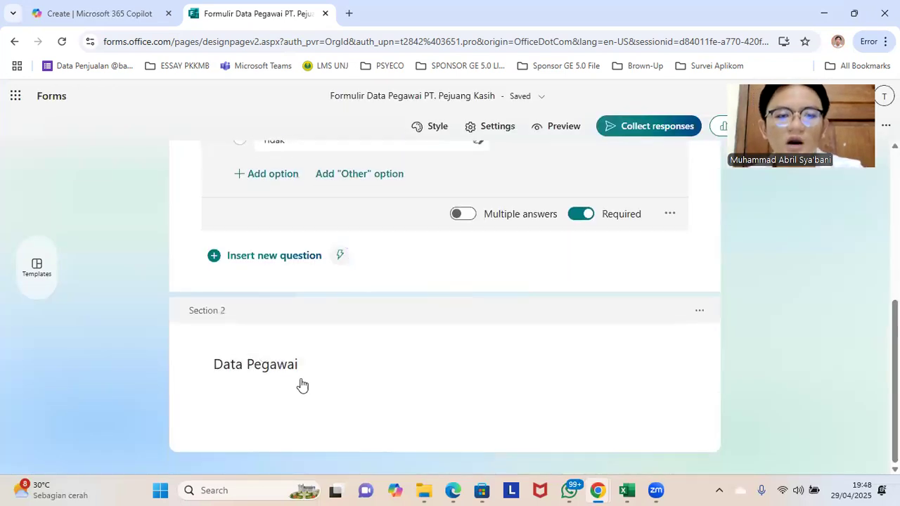
pyautogui.click(315, 383)
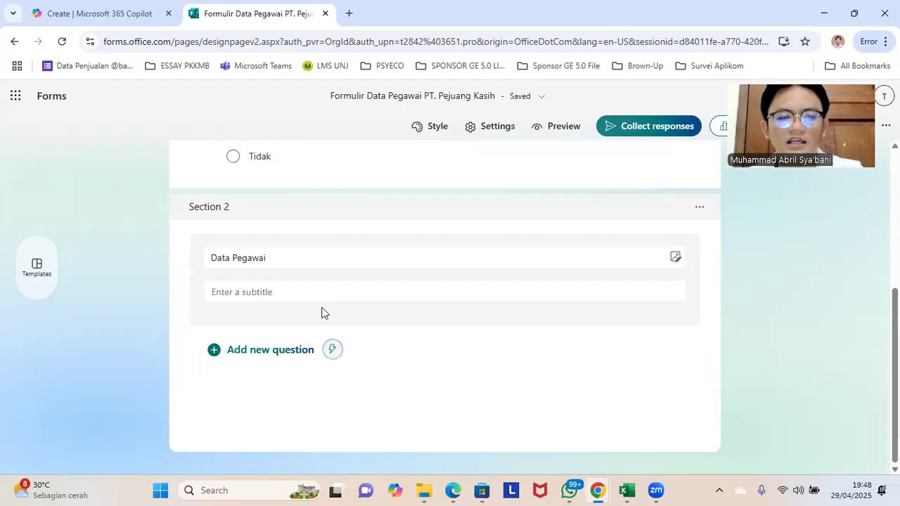
pyautogui.click(173, 318)
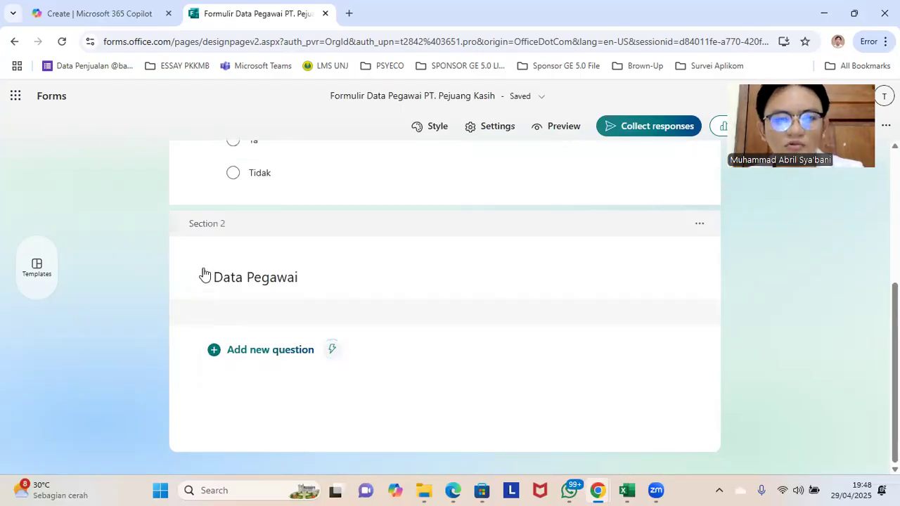
pyautogui.click(255, 355)
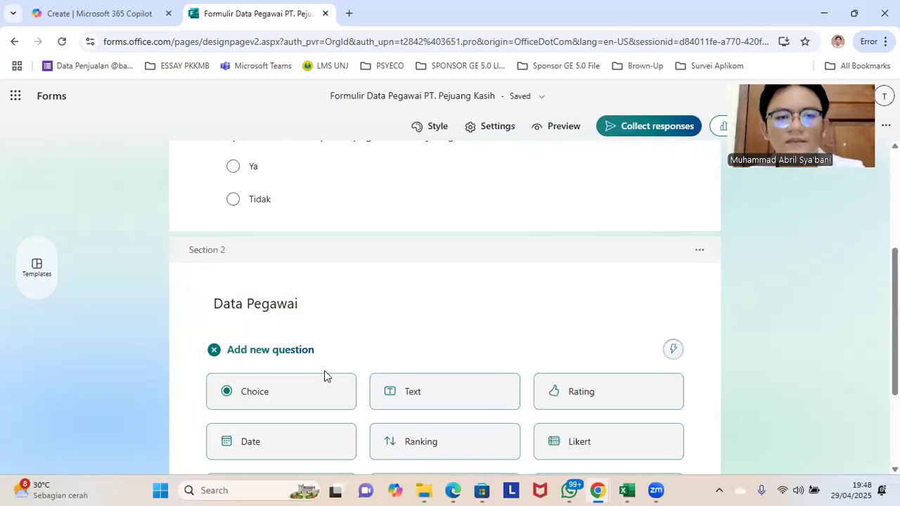
pyautogui.click(422, 394)
pyautogui.write('Na')
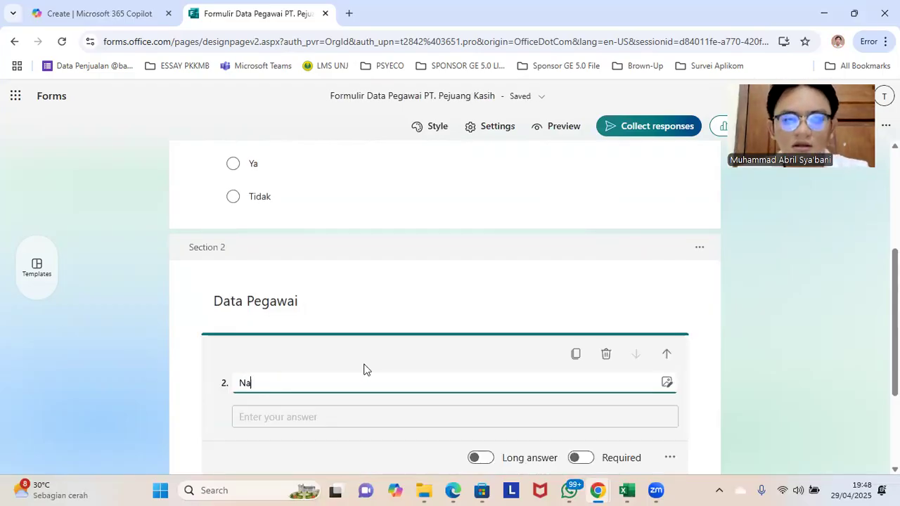
pyautogui.write('ma Lengkap')
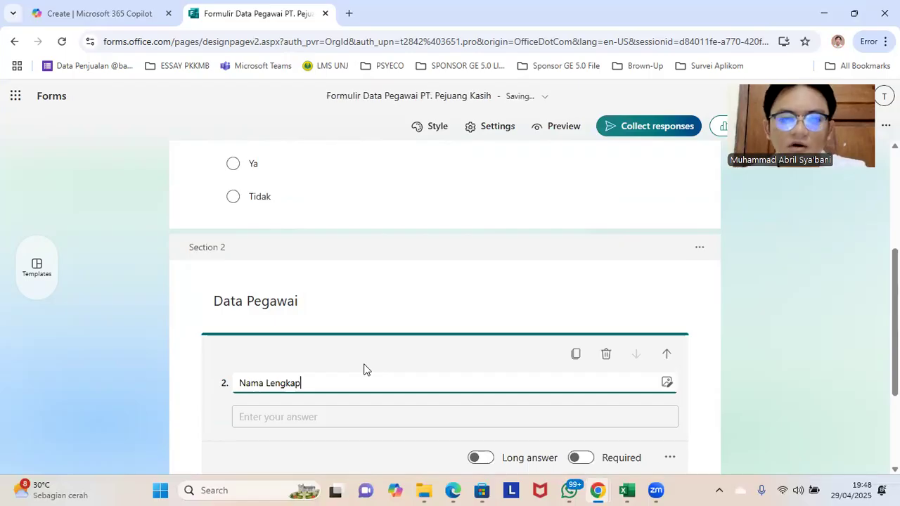
pyautogui.scroll(-2, 569, 355)
pyautogui.click(582, 327)
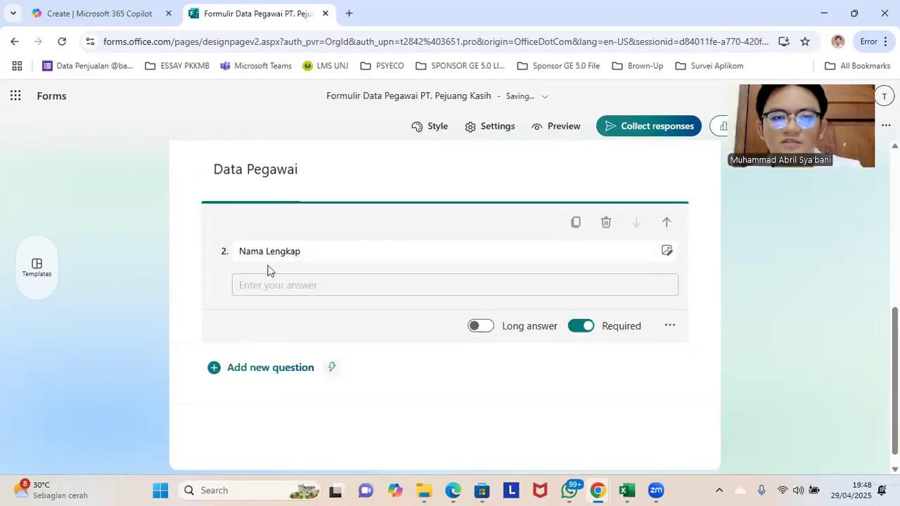
# Step: Add a choice question titled "Domisili" below the "Nama Lengkap" question
pyautogui.click(288, 369)
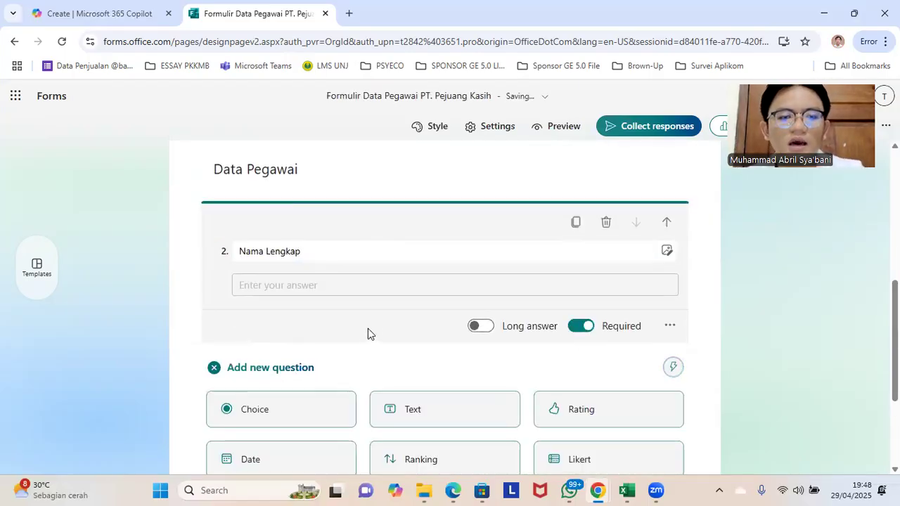
pyautogui.scroll(-2, 396, 330)
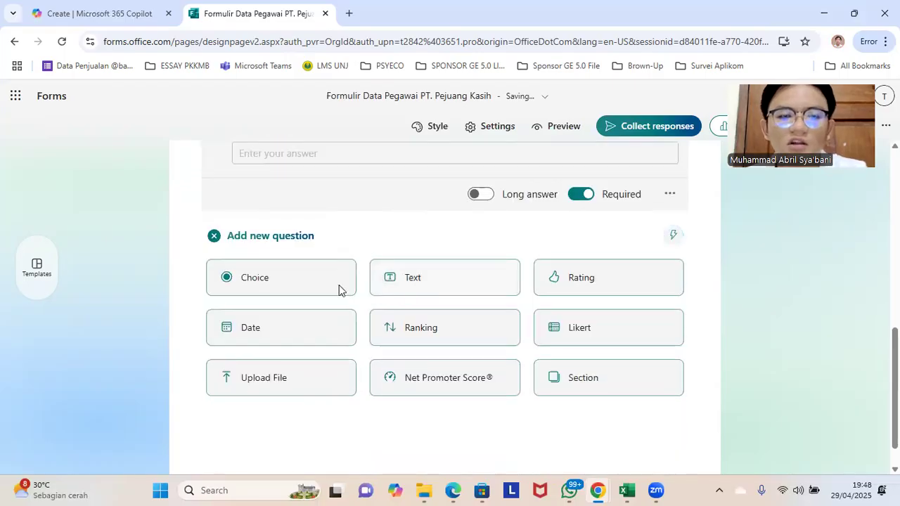
pyautogui.click(288, 280)
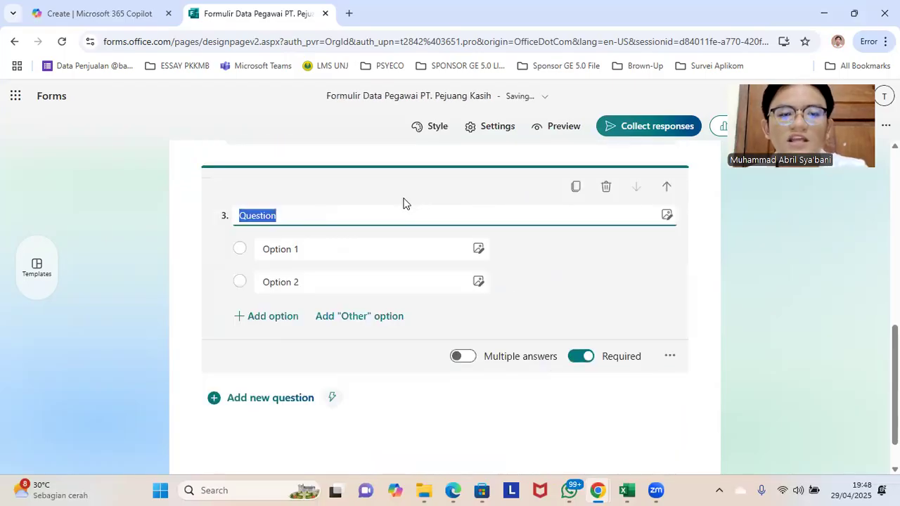
pyautogui.write('Domisili')
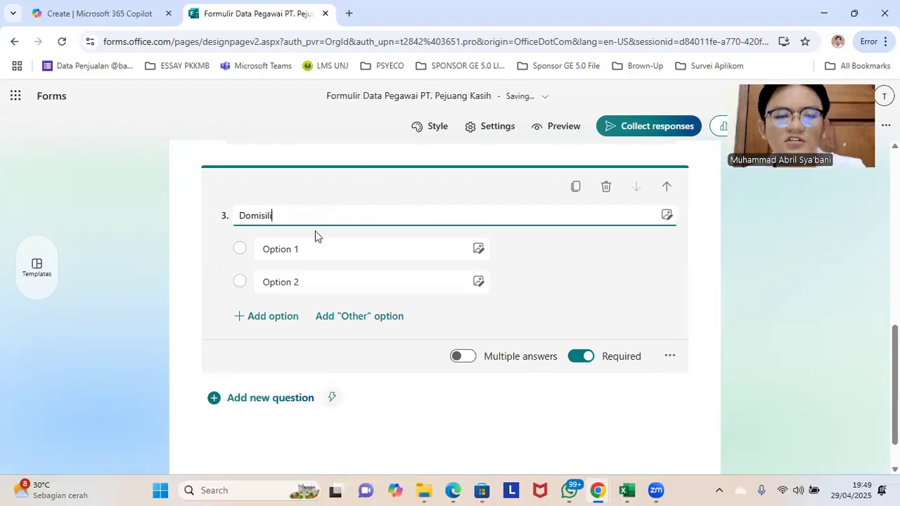
# Step: Set the two answer options of the "Domisili" question to "JaBoDeTaBek" and "Non- Jabodetabek"
pyautogui.click(307, 249)
pyautogui.write('JaBoDeTaBek')
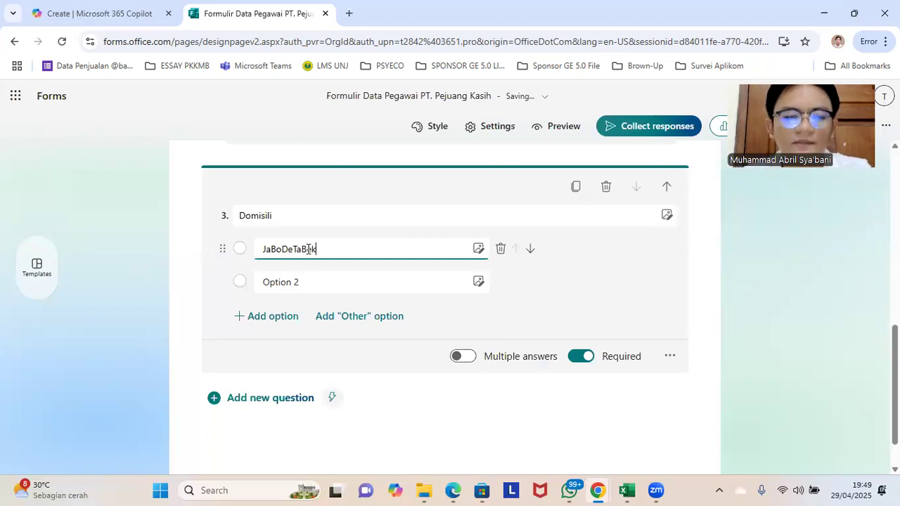
pyautogui.click(305, 284)
pyautogui.click(300, 288)
pyautogui.write('N')
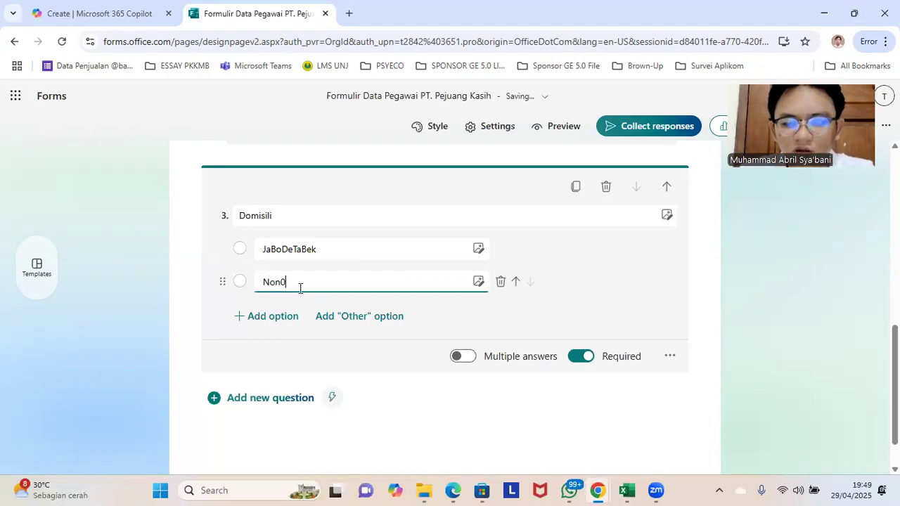
pyautogui.write('on- Jabodetabek')
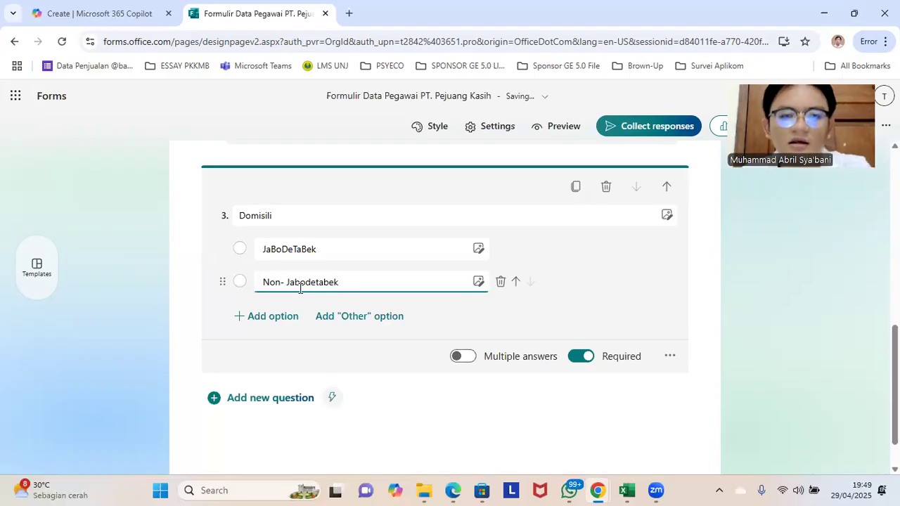
pyautogui.click(733, 288)
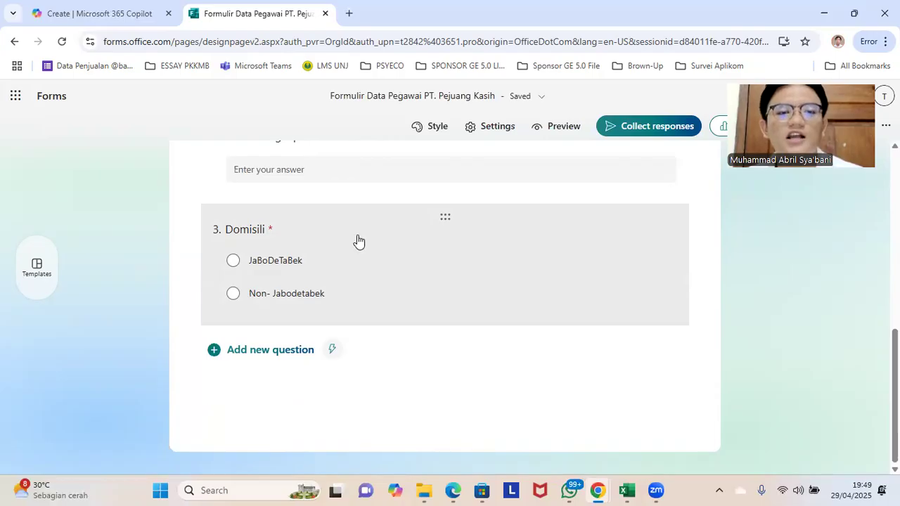
# Step: Add a choice question titled "Pendidikan Terakhir" below the "Domisili" question
pyautogui.click(419, 252)
pyautogui.click(260, 442)
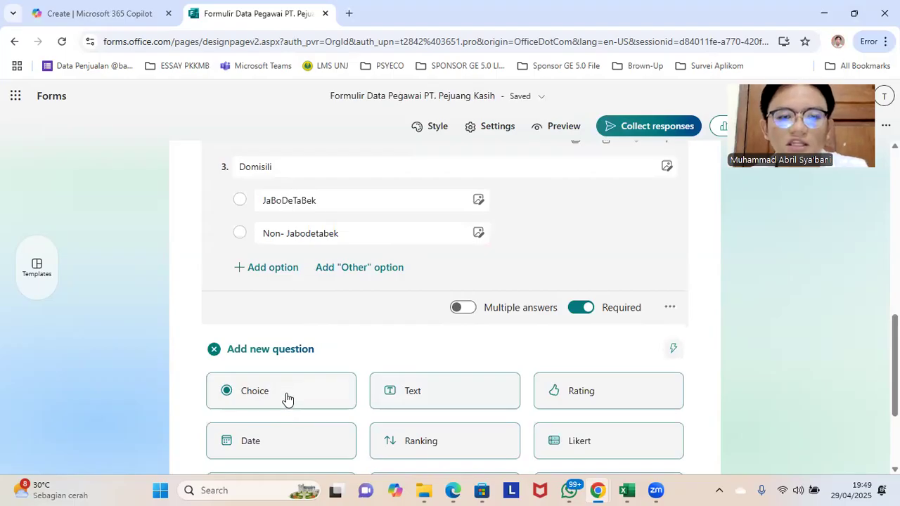
pyautogui.click(334, 380)
pyautogui.write('Pendidikan')
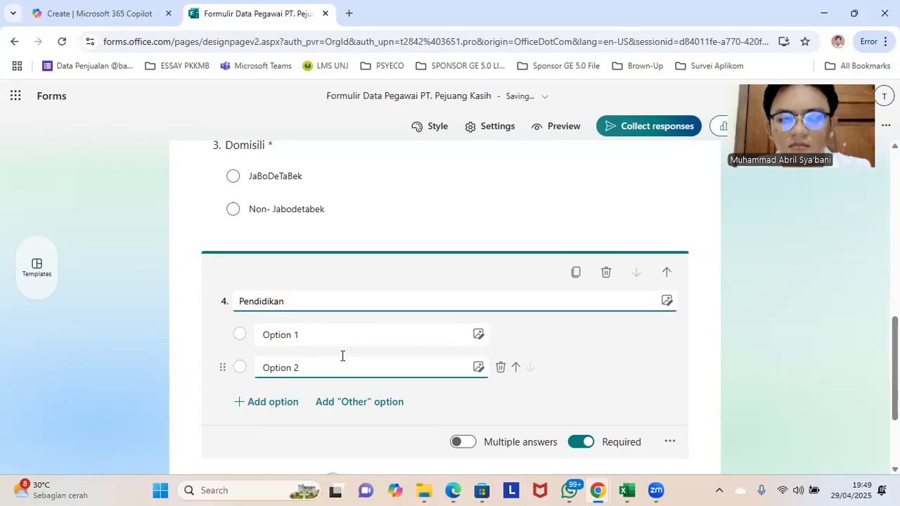
pyautogui.write(' Terakhi')
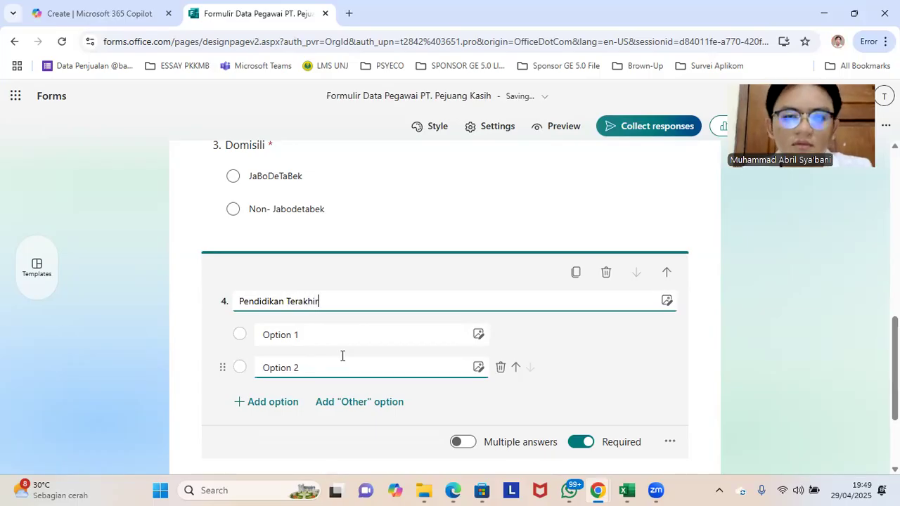
pyautogui.write('r')
# Step: Set the first two answer options of the "Pendidikan Terakhir" question to "SD/Sederajat" and "SMP/Sederajat"
pyautogui.click(309, 336)
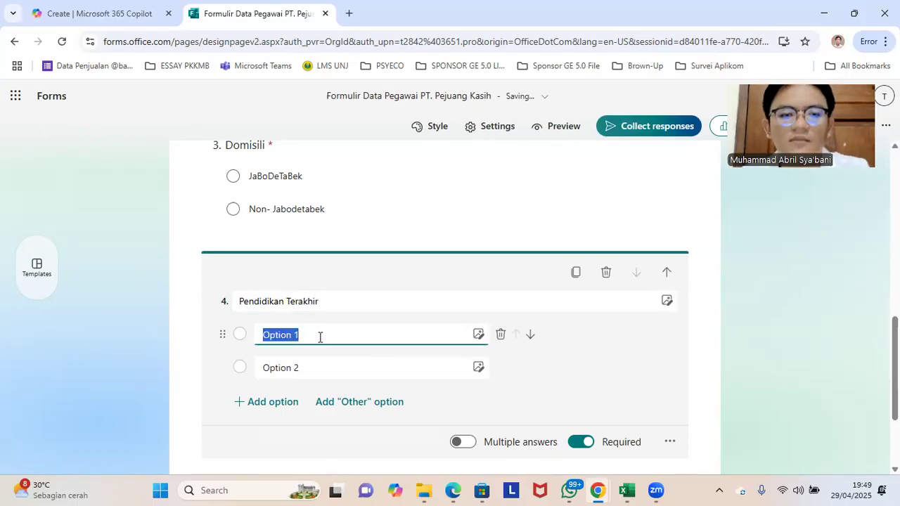
pyautogui.write('Sd')
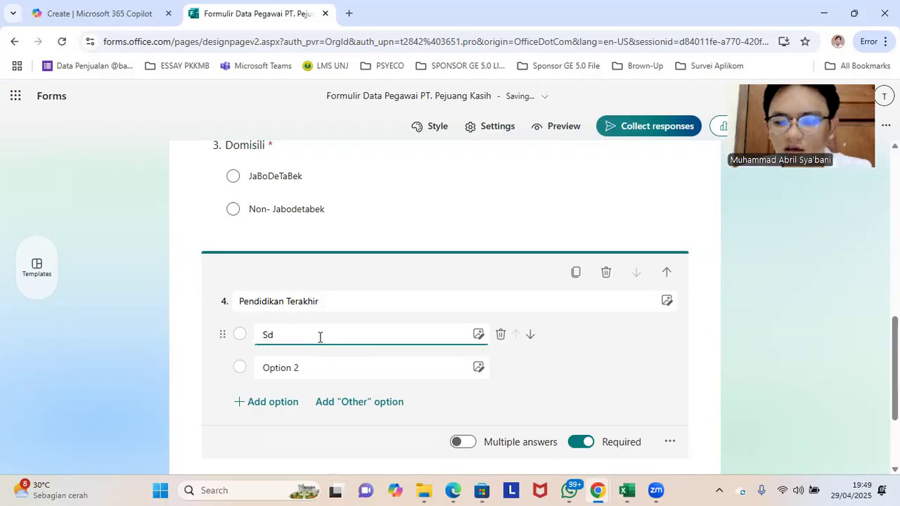
pyautogui.write('D/Sederajat')
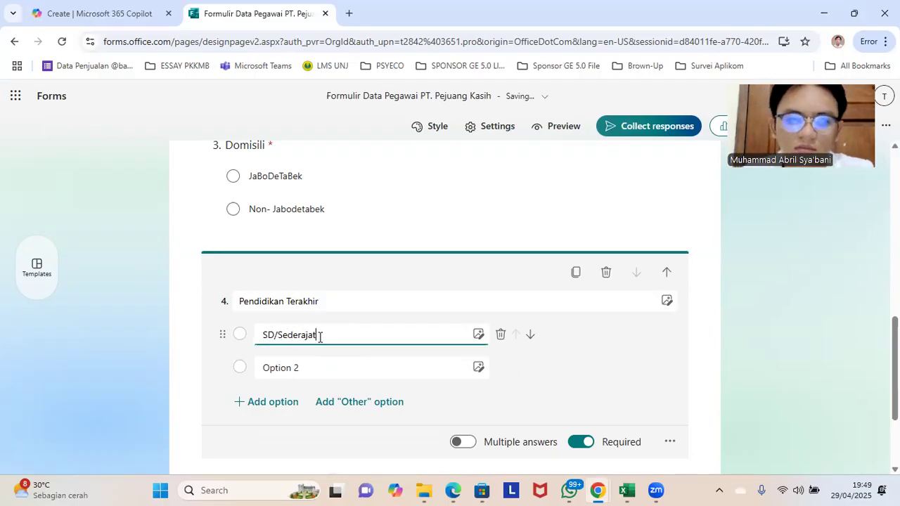
pyautogui.click(298, 369)
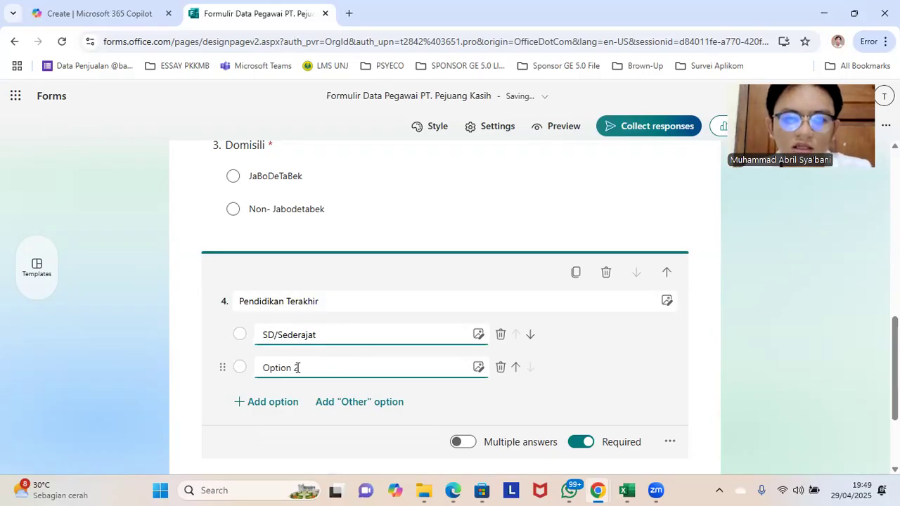
pyautogui.write('S')
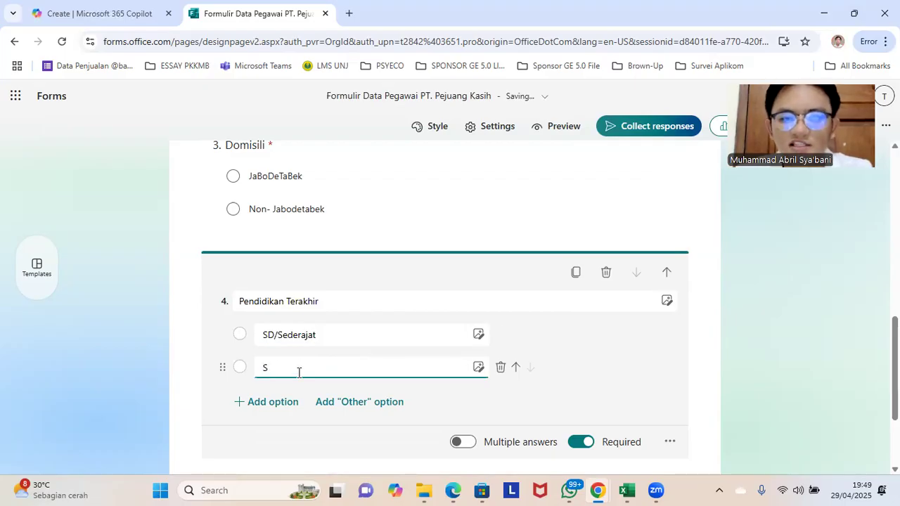
pyautogui.write('MP/Sede')
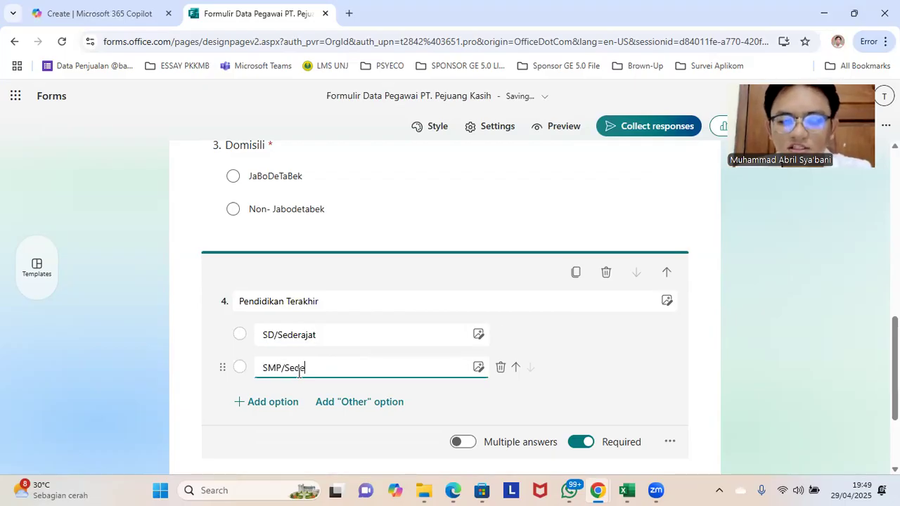
pyautogui.write('rajat')
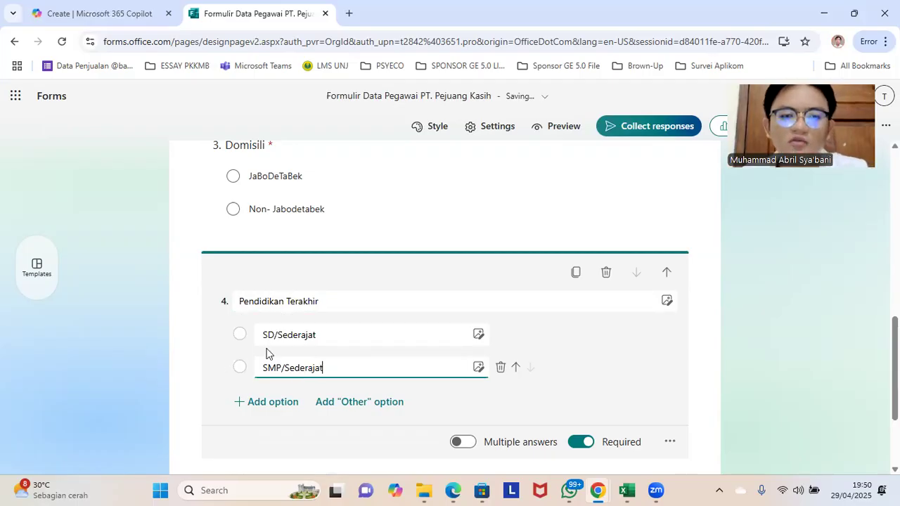
# Step: Add a third answer option "SMA/Sederajat" to the "Pendidikan Terakhir" question
pyautogui.click(269, 404)
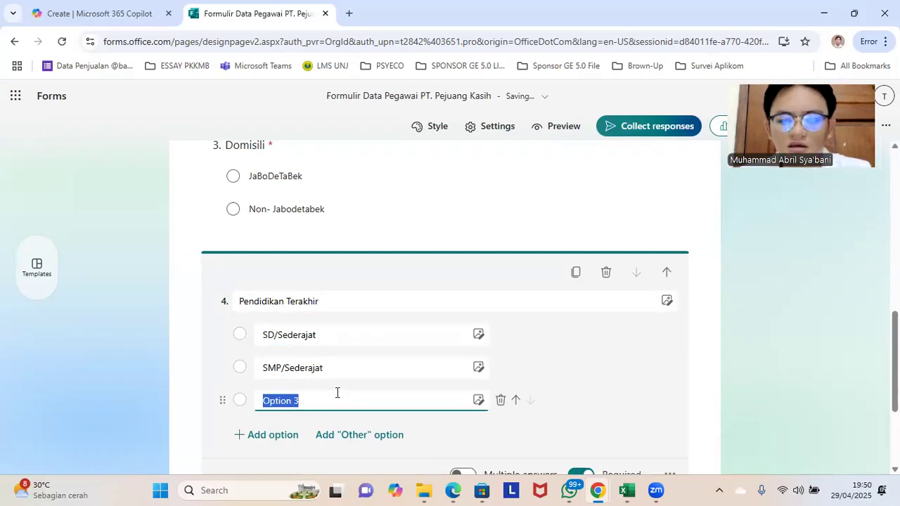
pyautogui.write('SMP/Sederajat')
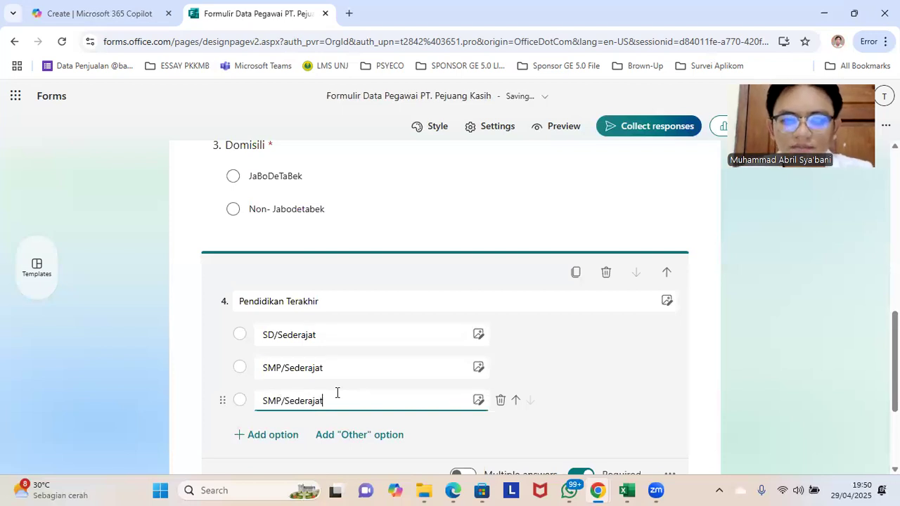
pyautogui.click(282, 407)
pyautogui.press('BackSpace')
pyautogui.write('A')
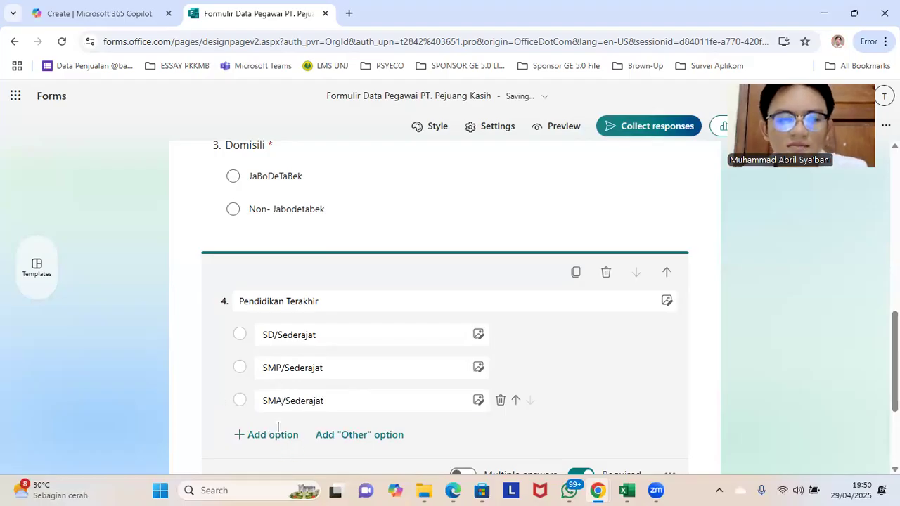
# Step: Add the answer options "S1", "S2" and "S3" to the end of the "Pendidikan Terakhir" question
pyautogui.click(274, 432)
pyautogui.write('S1')
pyautogui.scroll(-2, 274, 422)
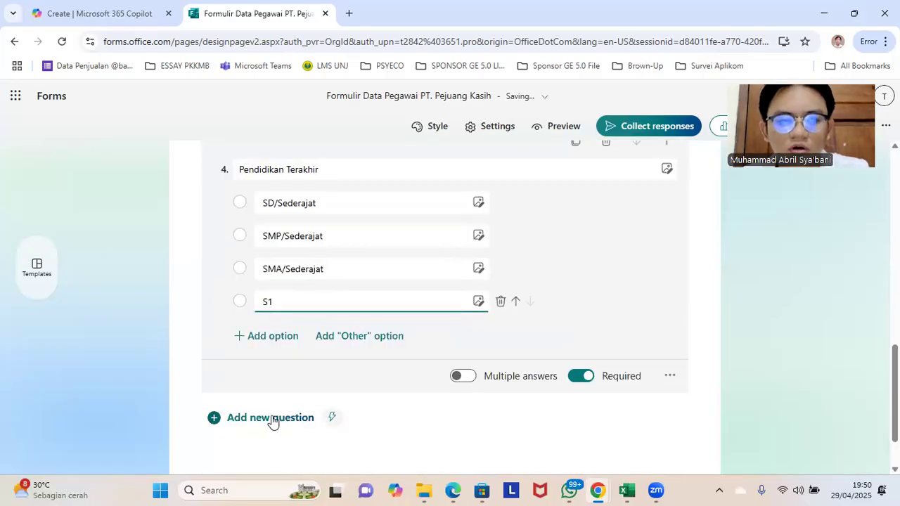
pyautogui.click(277, 340)
pyautogui.write('S2')
pyautogui.click(279, 373)
pyautogui.write('S3')
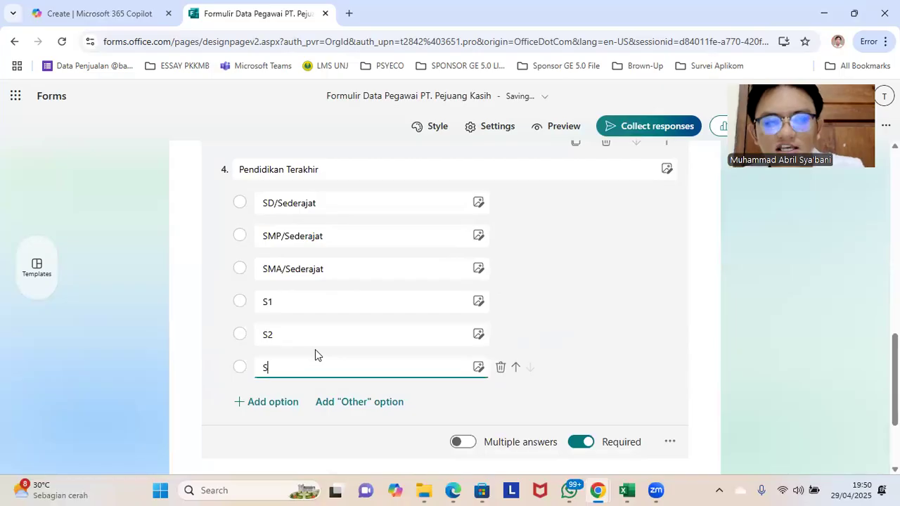
pyautogui.scroll(-2, 327, 351)
pyautogui.click(323, 303)
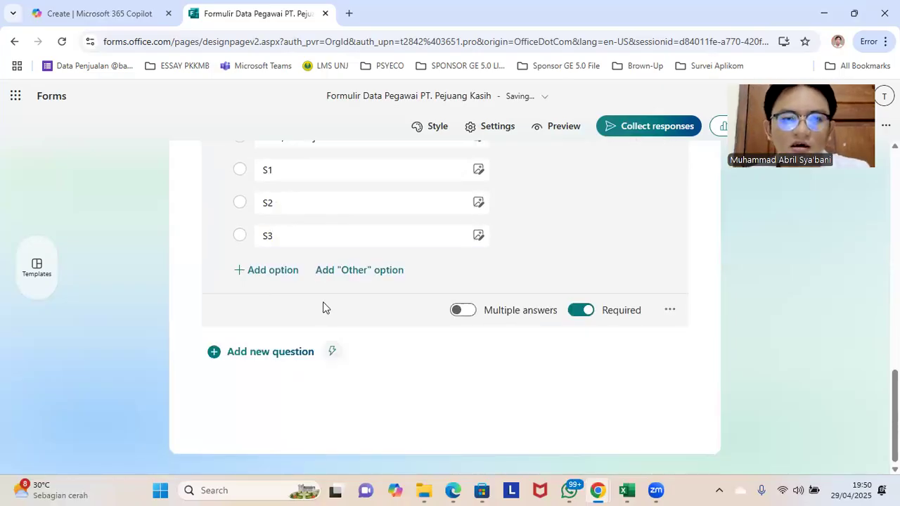
pyautogui.scroll(2, 323, 302)
pyautogui.scroll(1, 323, 309)
pyautogui.scroll(-2, 313, 330)
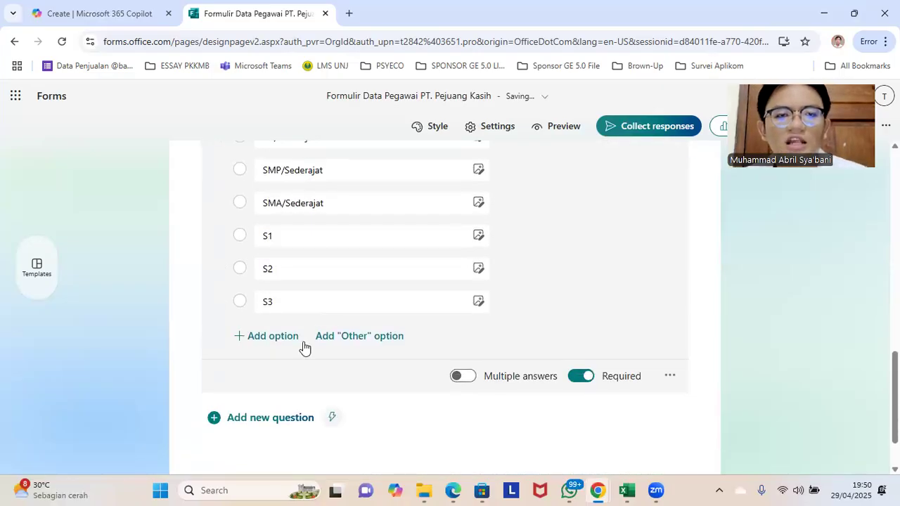
# Step: Add a choice question titled "Bidang Pekerjaan" below the "Pendidikan Terakhir" question
pyautogui.click(276, 417)
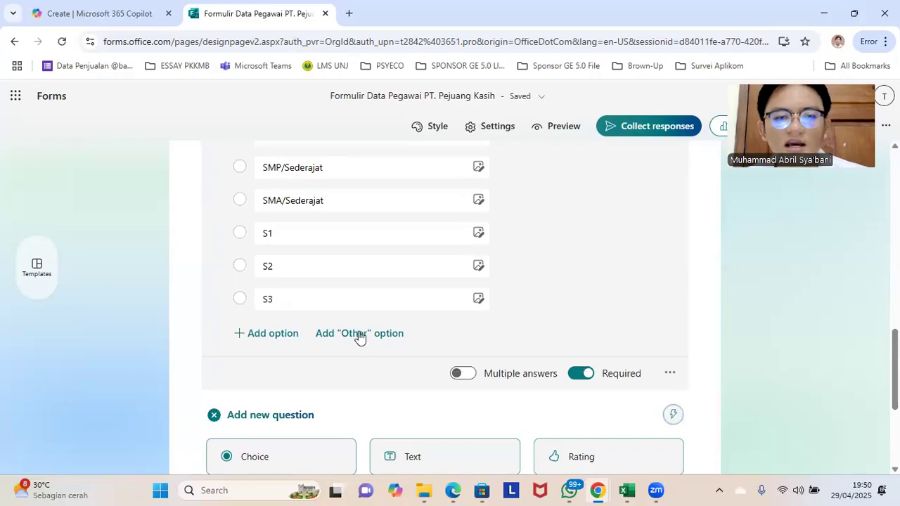
pyautogui.scroll(-1, 361, 328)
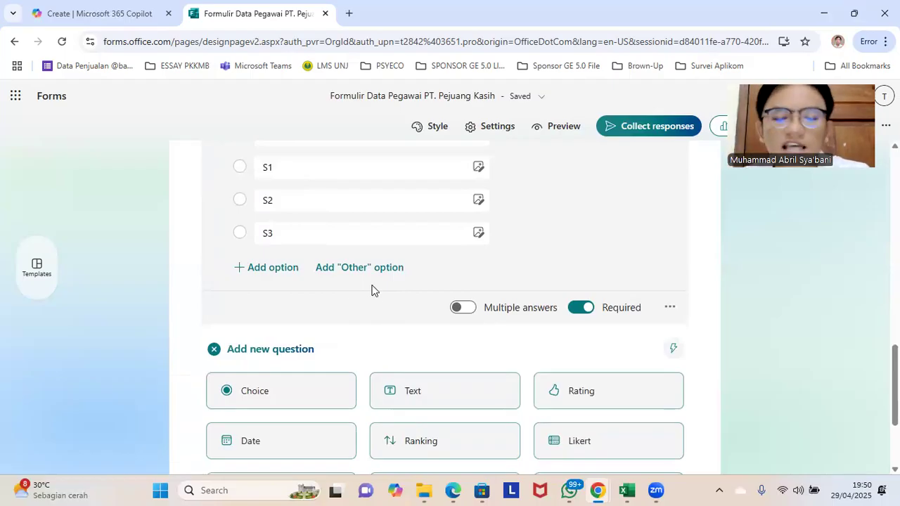
pyautogui.scroll(-1, 333, 315)
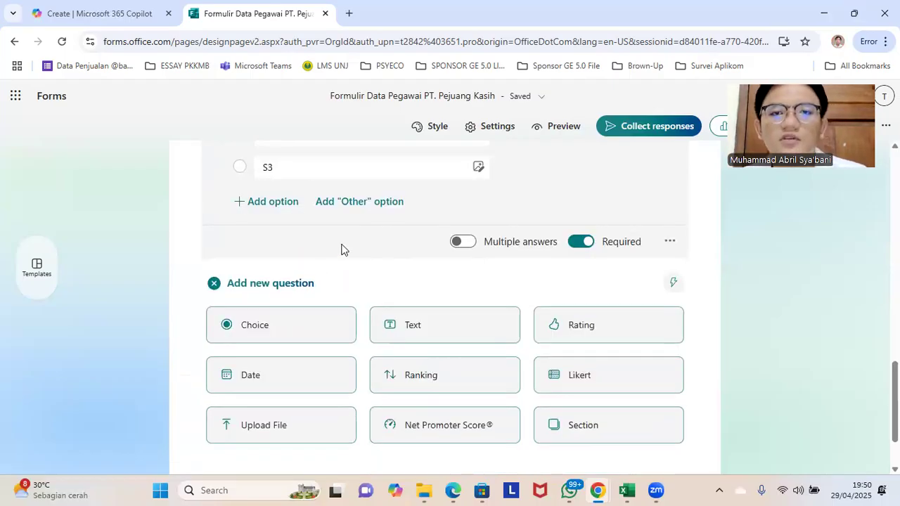
pyautogui.click(287, 324)
pyautogui.write('Bidang P')
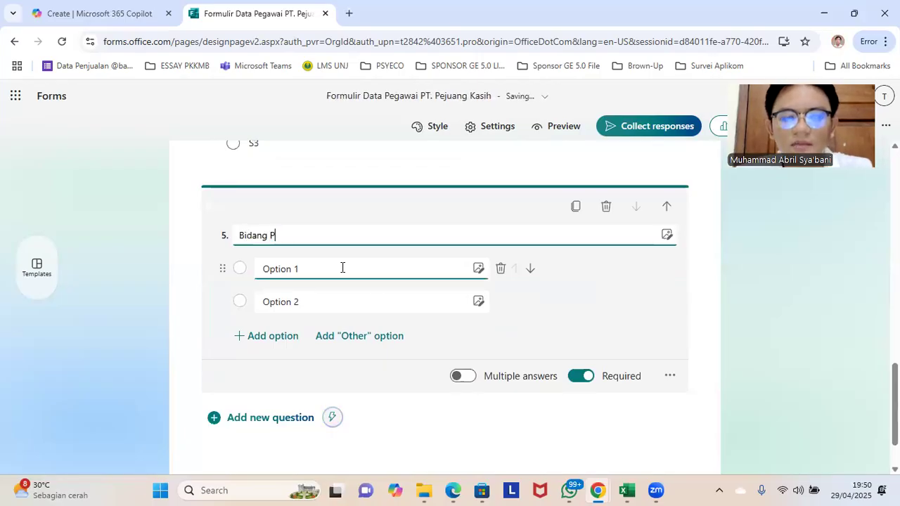
pyautogui.write('ekerjaan')
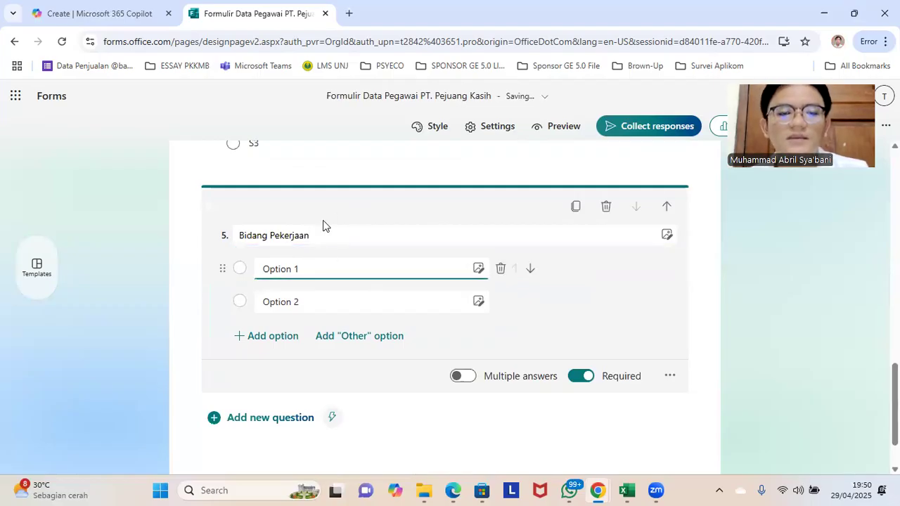
# Step: Set the first two answer options of the "Bidang Pekerjaan" question to "Digital Marketing" and "Finance"
pyautogui.click(310, 268)
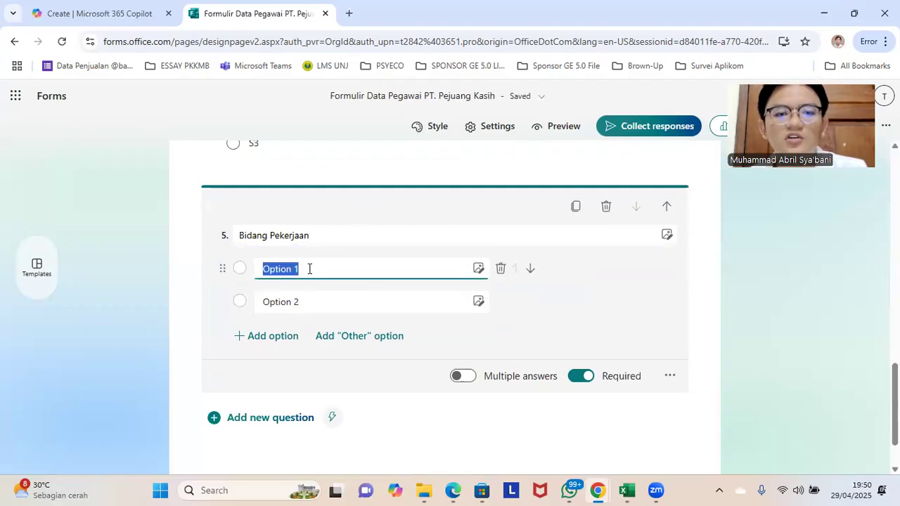
pyautogui.write('Bi')
pyautogui.press('BackSpace')
pyautogui.press('BackSpace')
pyautogui.write('Digital')
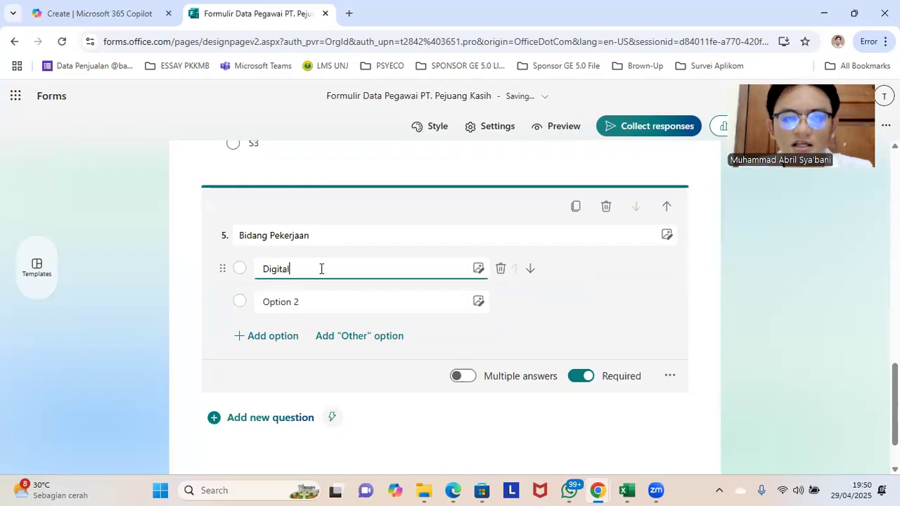
pyautogui.write(' Marketing')
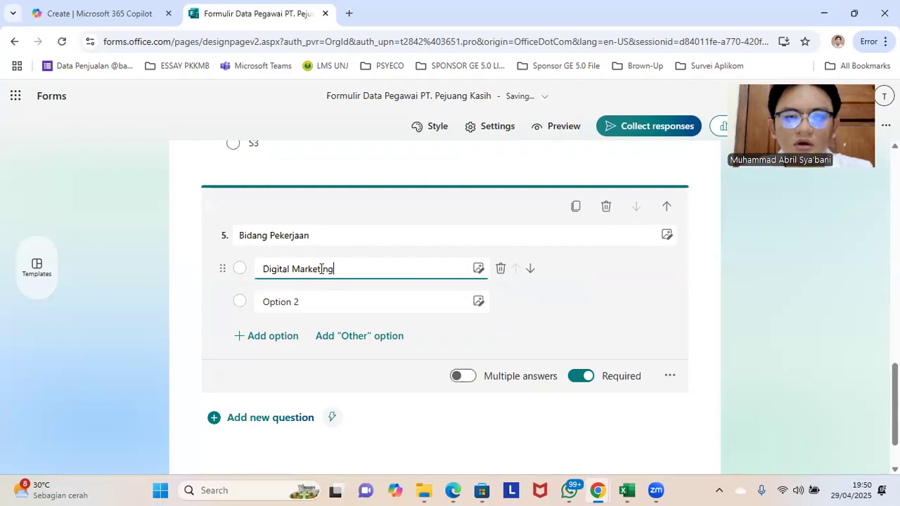
pyautogui.click(286, 300)
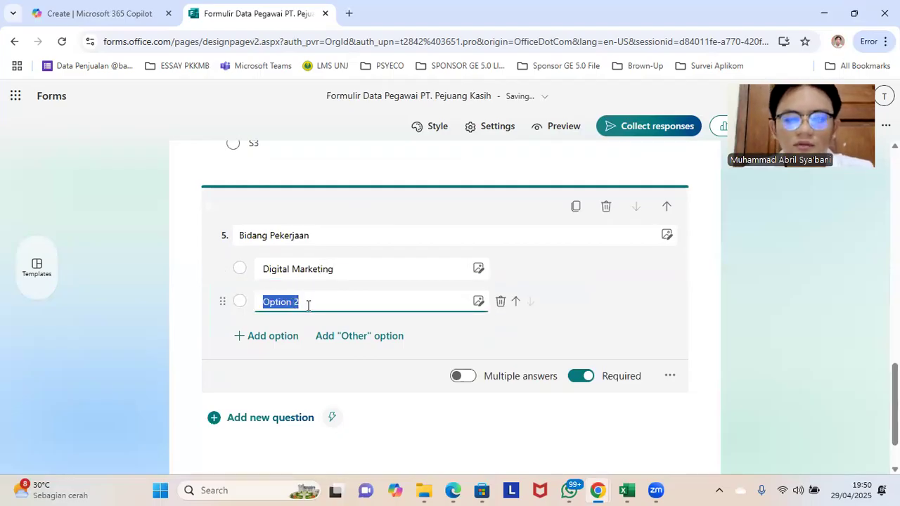
pyautogui.write('Ak')
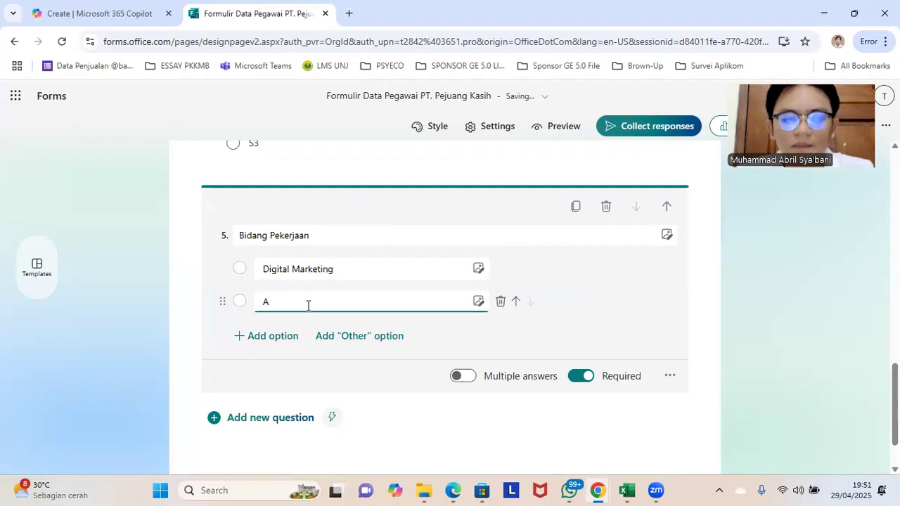
pyautogui.press('BackSpace')
pyautogui.write('F')
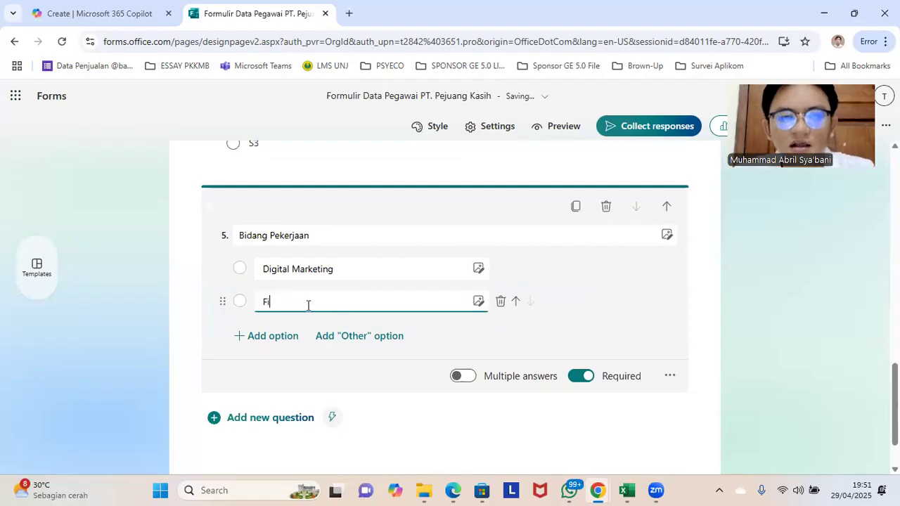
pyautogui.write('inance')
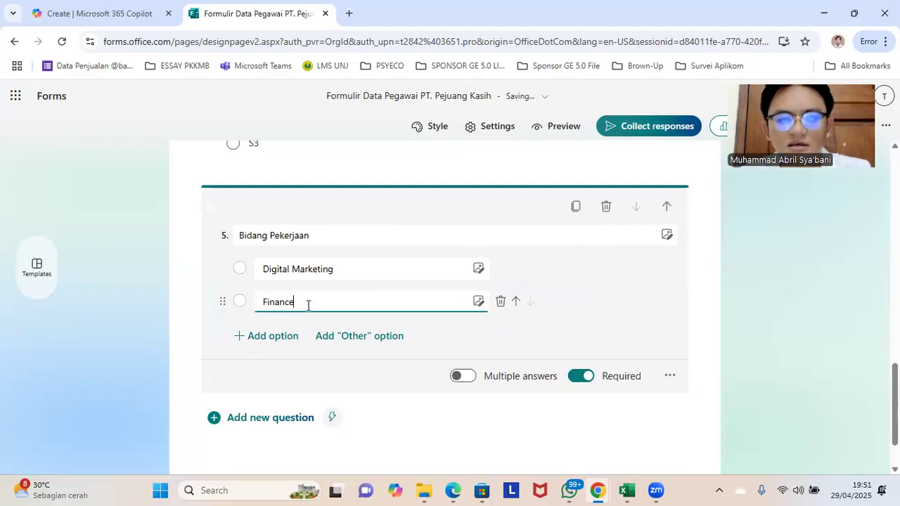
# Step: Add a third answer option "HRD" and an "Other" option to the "Bidang Pekerjaan" question
pyautogui.click(273, 336)
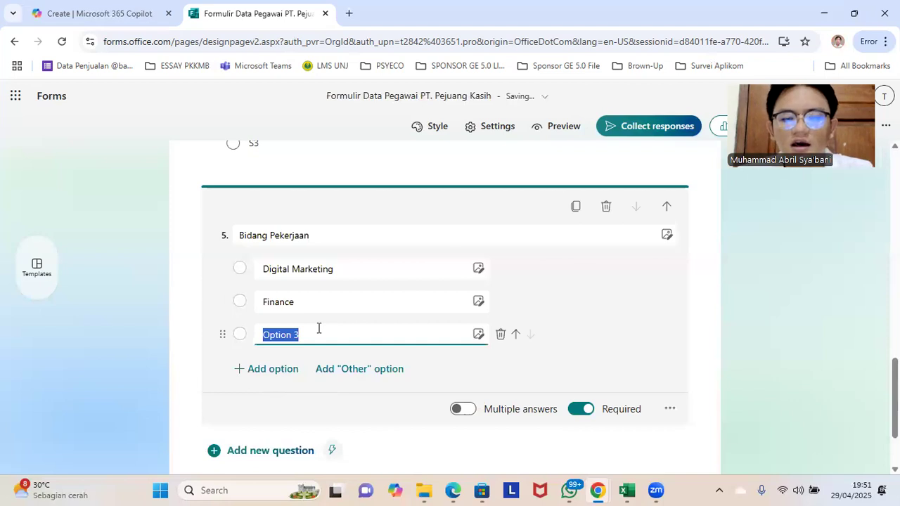
pyautogui.write('HRD')
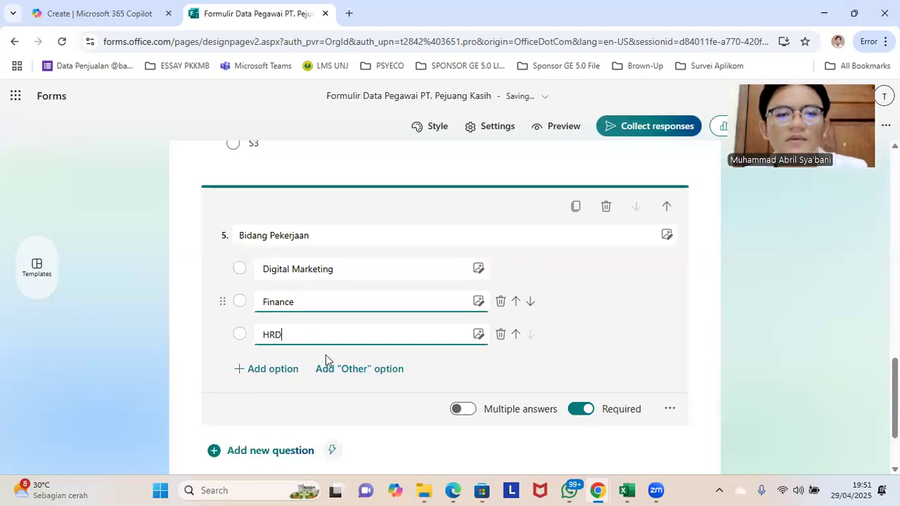
pyautogui.click(382, 372)
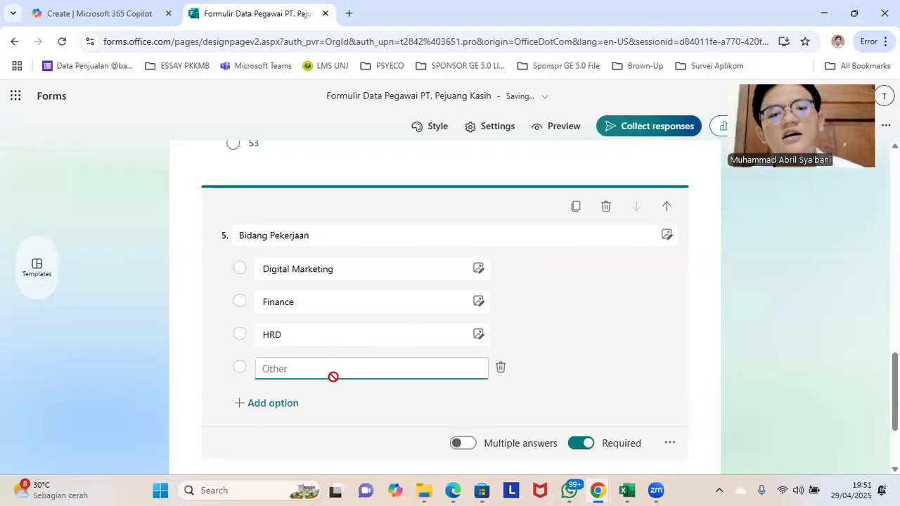
pyautogui.click(337, 335)
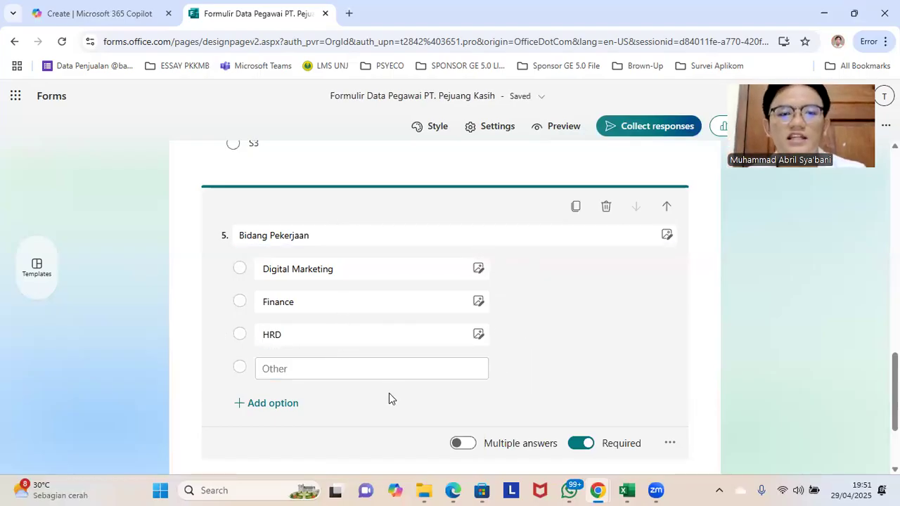
# Step: Add a choice question titled "Jenis Kelamin" below the "Bidang Pekerjaan" question
pyautogui.scroll(-2, 389, 393)
pyautogui.click(290, 361)
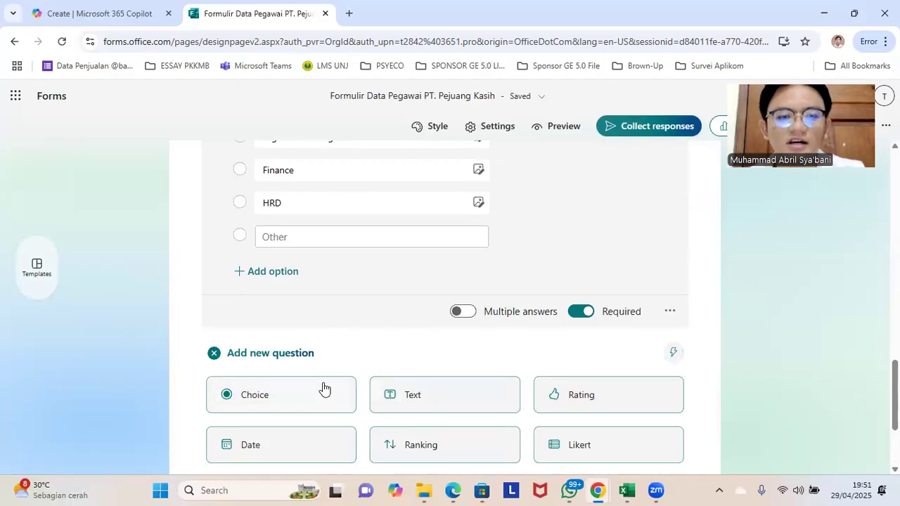
pyautogui.write('Je')
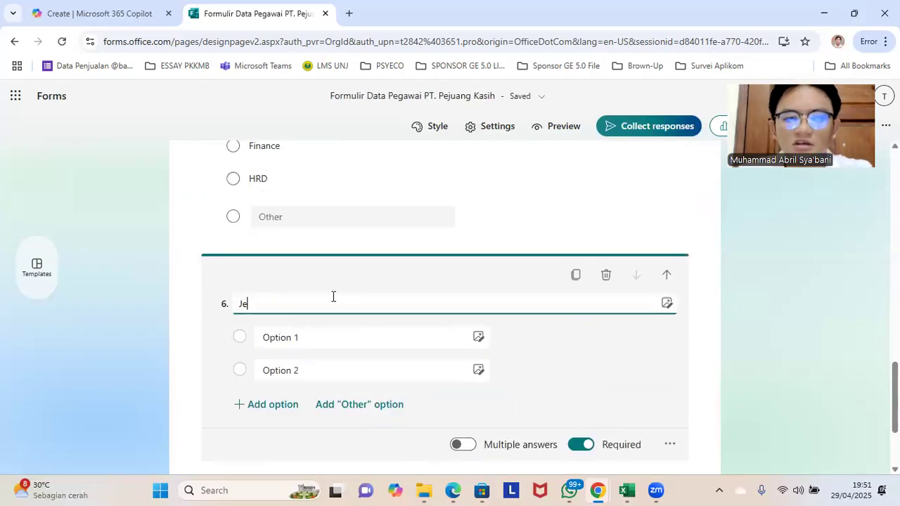
pyautogui.write('nis Kelamin')
# Step: Set the two answer options of the "Jenis Kelamin" question to "Laki-laki" and "Perempuan"
pyautogui.click(295, 339)
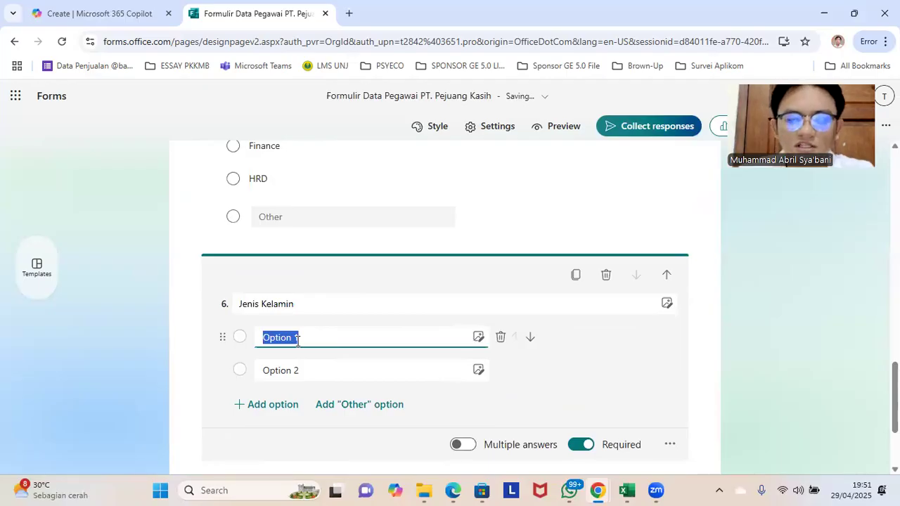
pyautogui.write('Laki-laki')
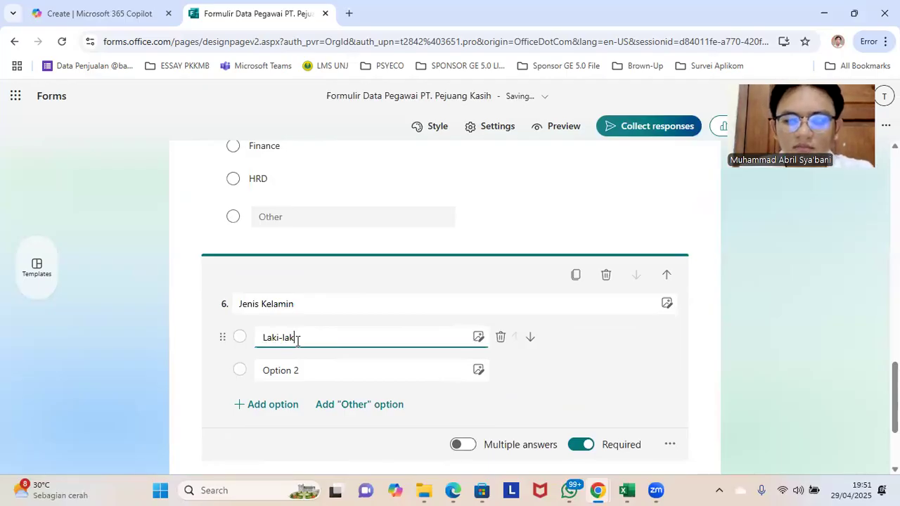
pyautogui.click(286, 373)
pyautogui.write('Perempuan')
pyautogui.click(346, 436)
pyautogui.scroll(-1, 317, 422)
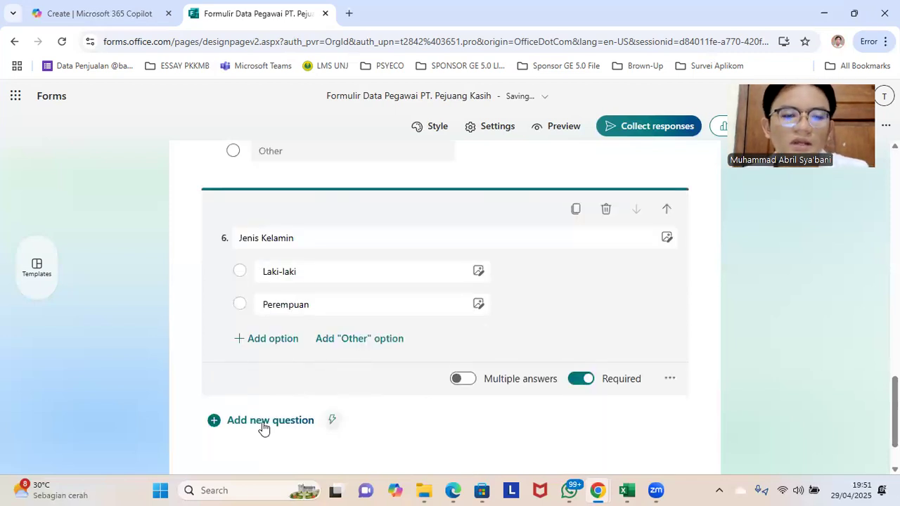
# Step: Add a choice question titled "Usia" below the "Jenis Kelamin" question
pyautogui.click(263, 422)
pyautogui.scroll(-1, 295, 414)
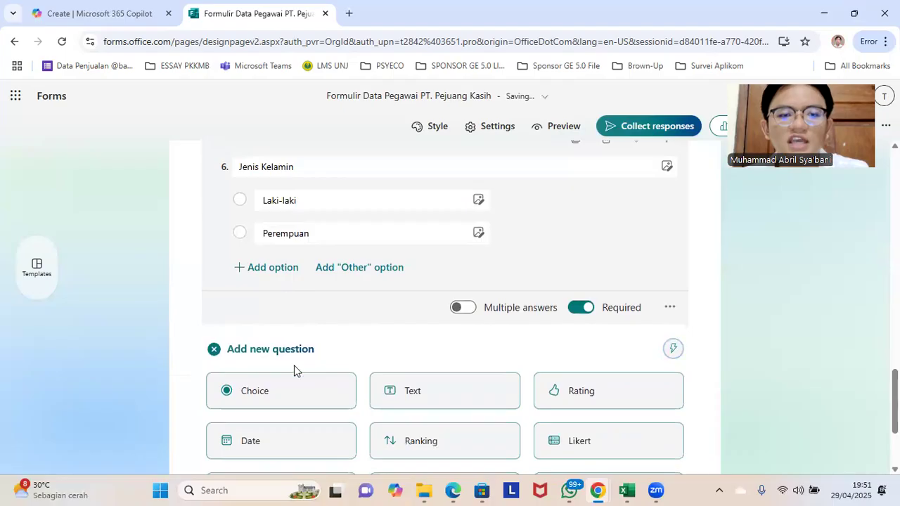
pyautogui.click(298, 392)
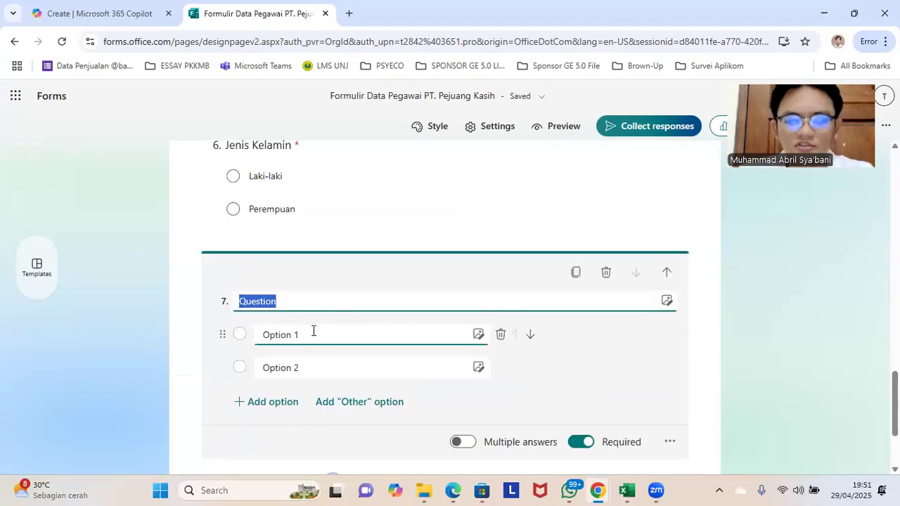
pyautogui.write('Usia')
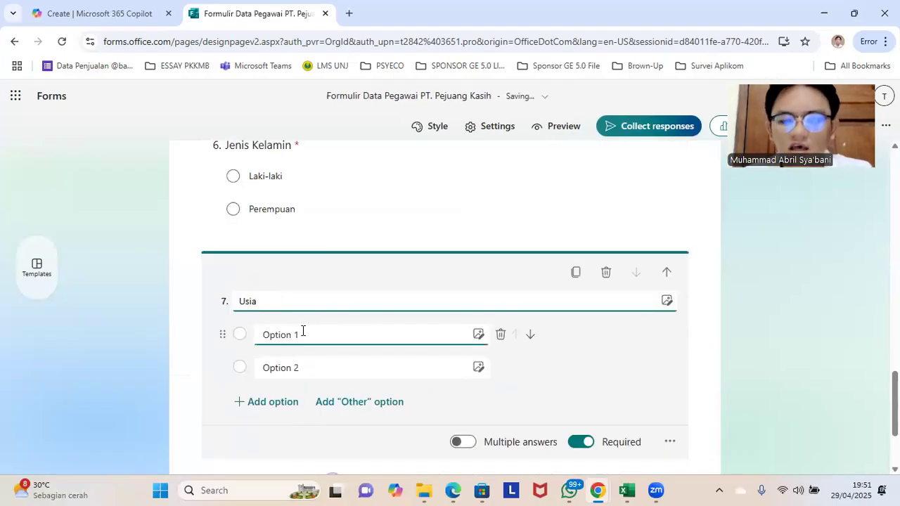
# Step: Set the two answer options of the "Usia" question to "< 20 Tahun" and "> 20 Tahun"
pyautogui.click(302, 331)
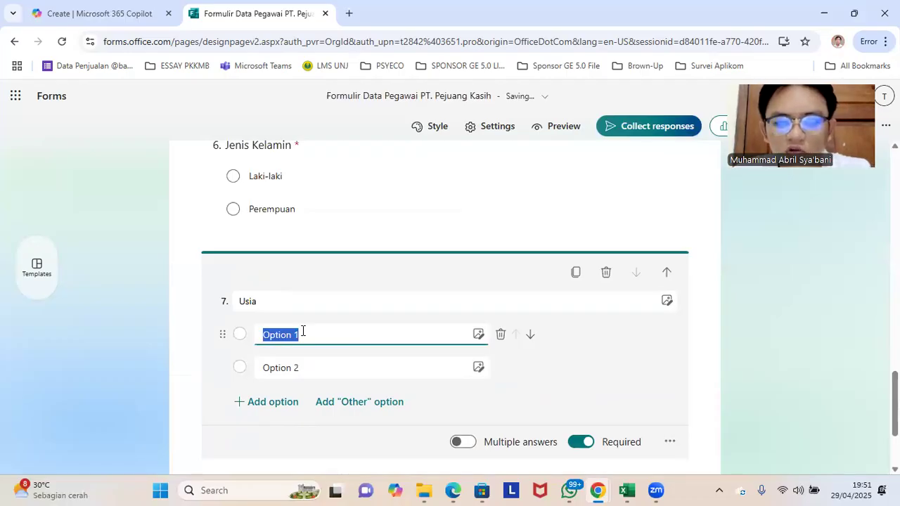
pyautogui.write('< 20 ')
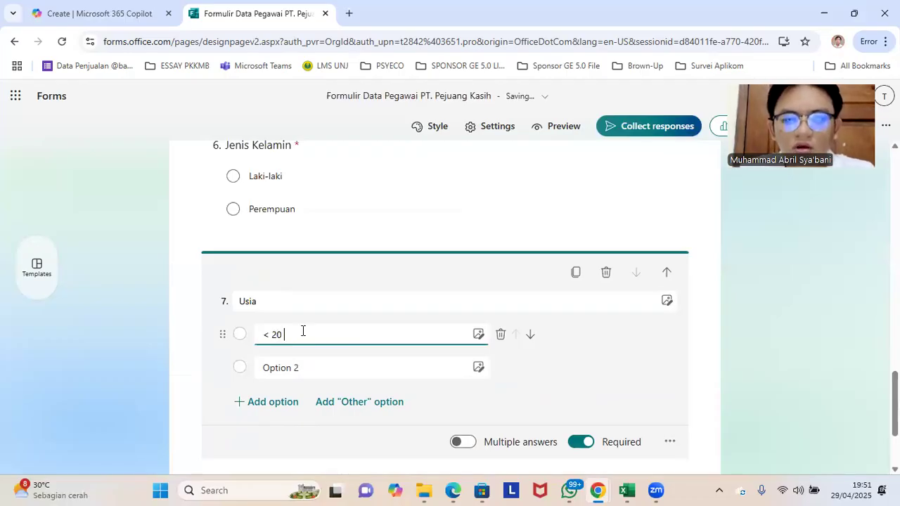
pyautogui.write('Tahun')
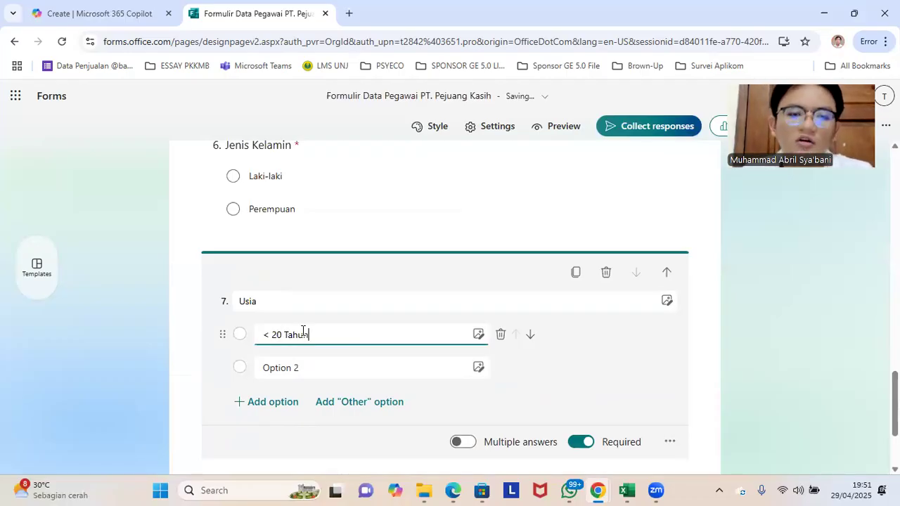
pyautogui.click(290, 367)
pyautogui.write('>')
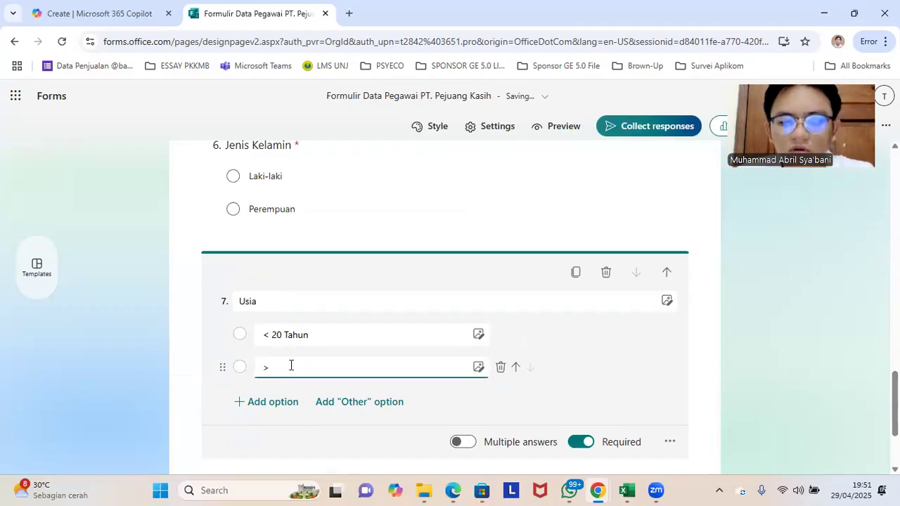
pyautogui.write(' 20 Tahun')
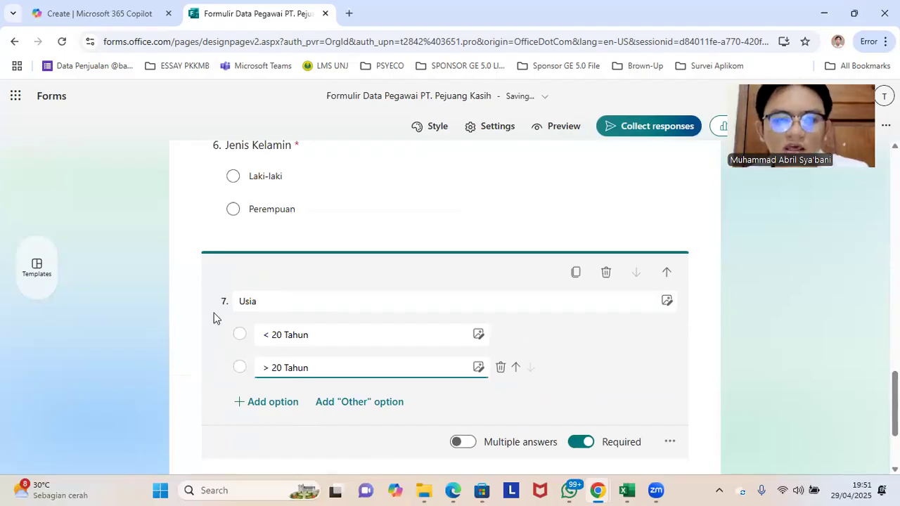
pyautogui.click(237, 322)
# Step: Add a choice question titled "Hobi" below the "Usia" question
pyautogui.scroll(-1, 255, 333)
pyautogui.click(247, 422)
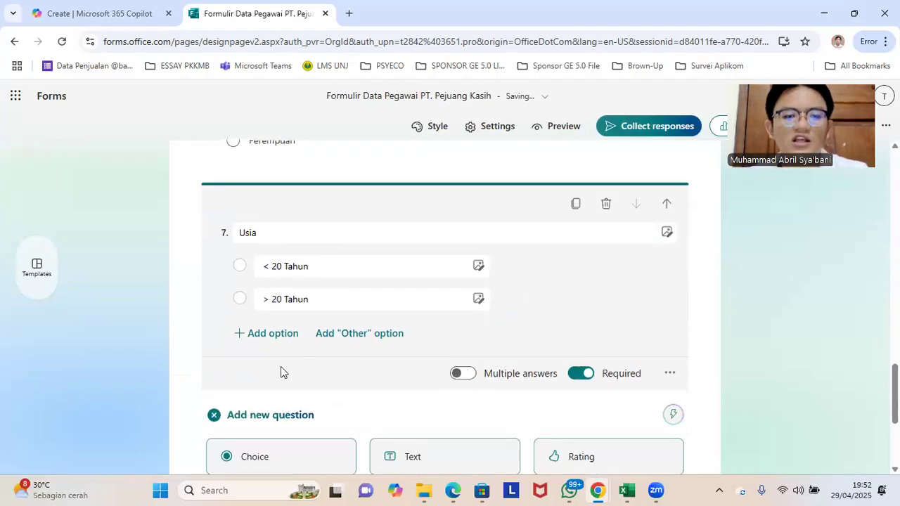
pyautogui.scroll(-2, 289, 380)
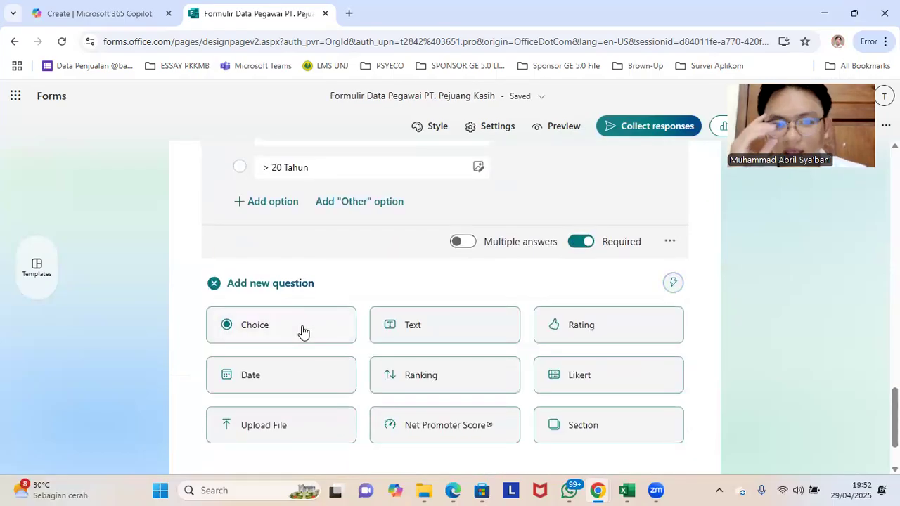
pyautogui.click(309, 336)
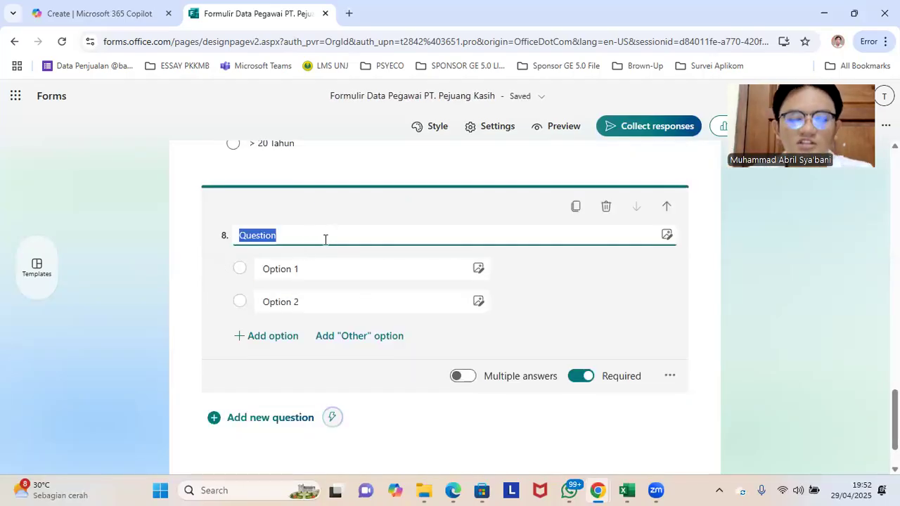
pyautogui.write('Hobi')
# Step: Set the answer options of the "Hobi" question to "Memancing" and "Bernyanyi", plus an "Other" option
pyautogui.click(294, 271)
pyautogui.write('Memancing')
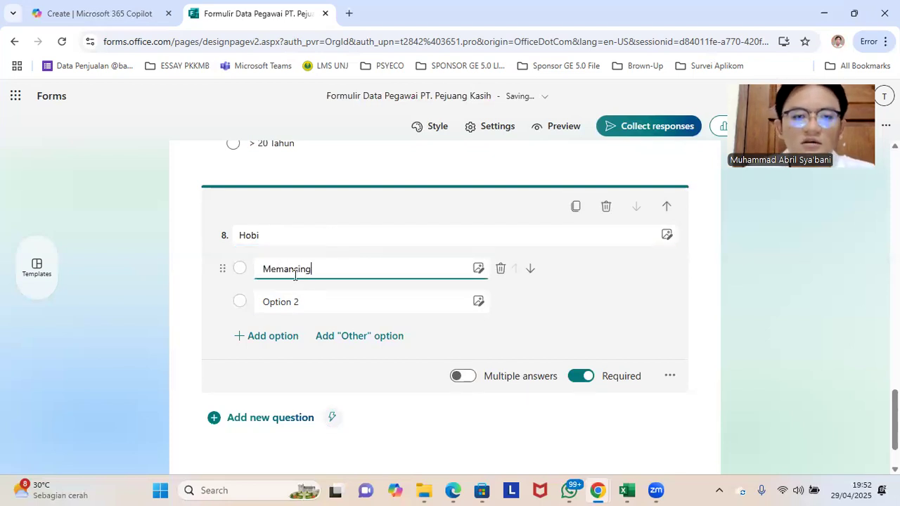
pyautogui.click(292, 302)
pyautogui.write('Bernyan')
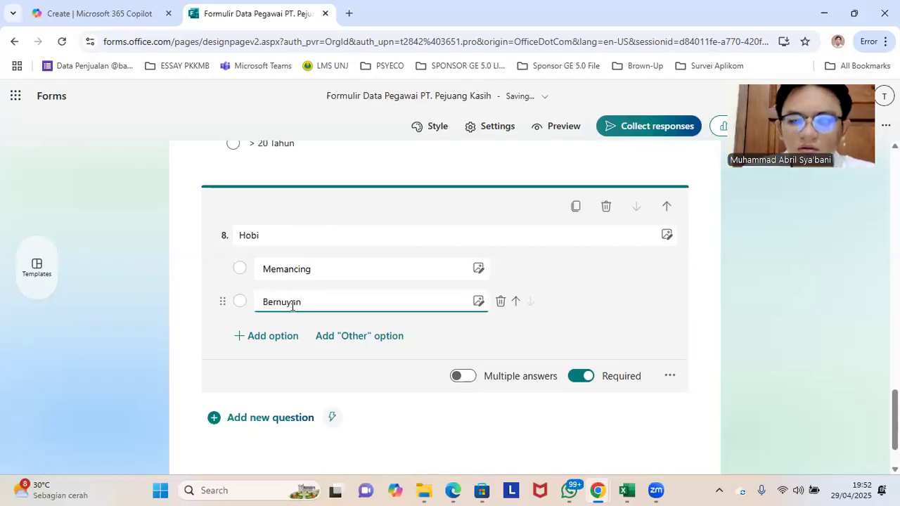
pyautogui.write('yanyi')
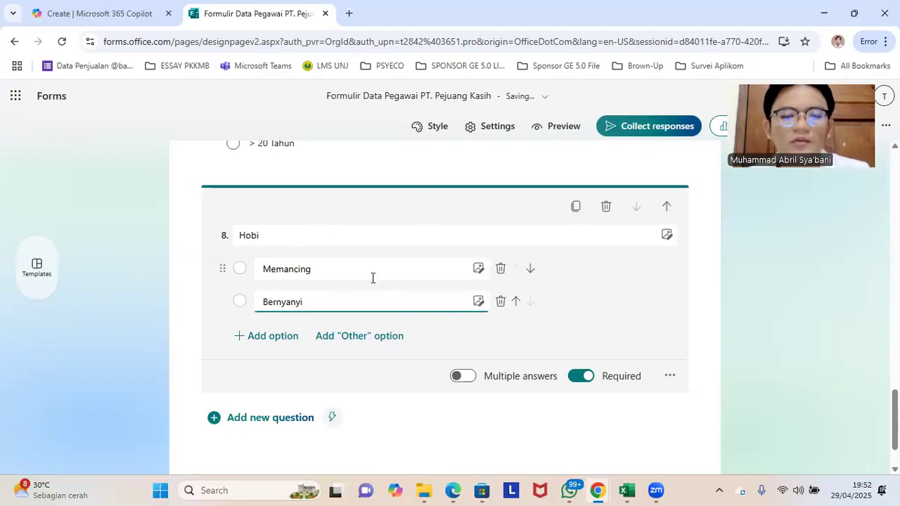
pyautogui.click(364, 336)
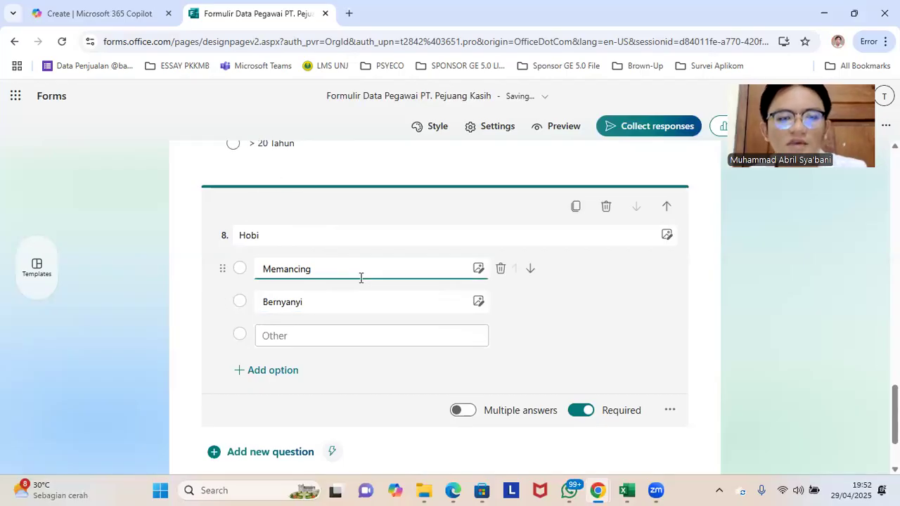
# Step: Add a choice question titled "Bidang Keahlian" below the "Hobi" question
pyautogui.scroll(-2, 361, 278)
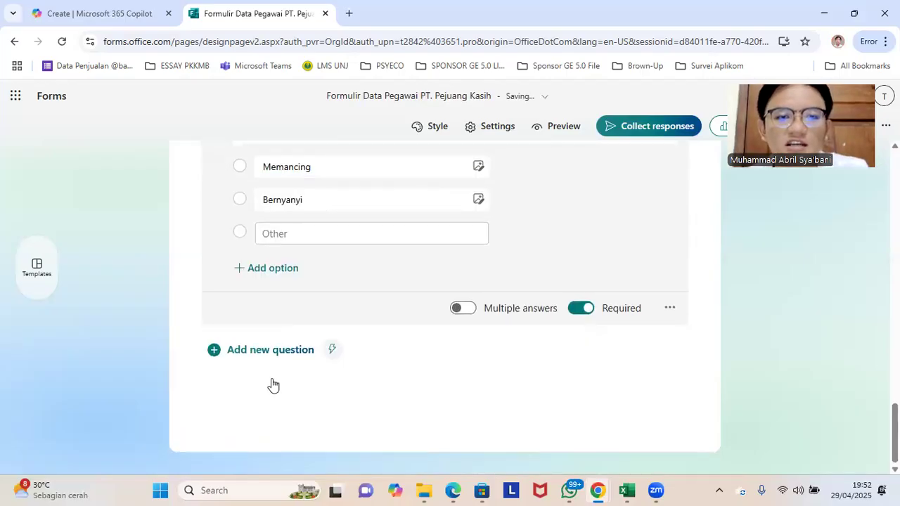
pyautogui.scroll(2, 335, 298)
pyautogui.scroll(-1, 571, 391)
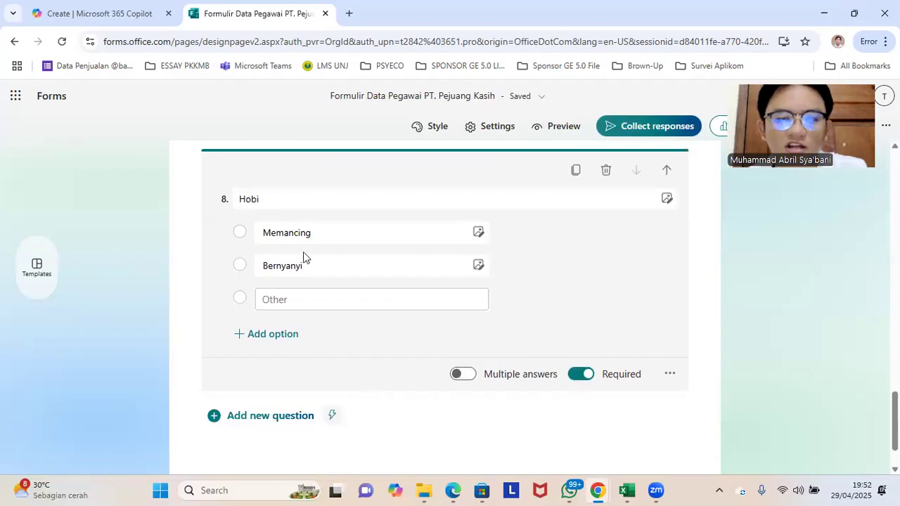
pyautogui.scroll(-1, 307, 386)
pyautogui.click(282, 351)
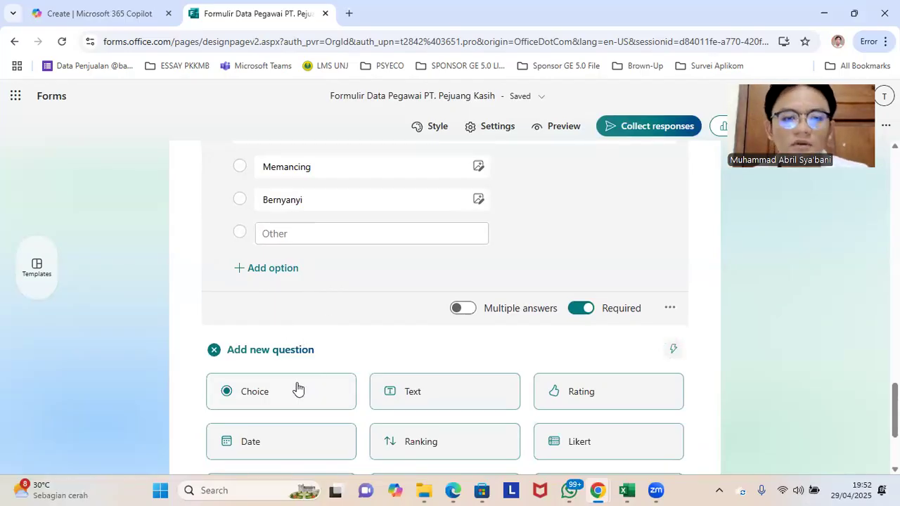
pyautogui.scroll(-1, 295, 389)
pyautogui.click(326, 331)
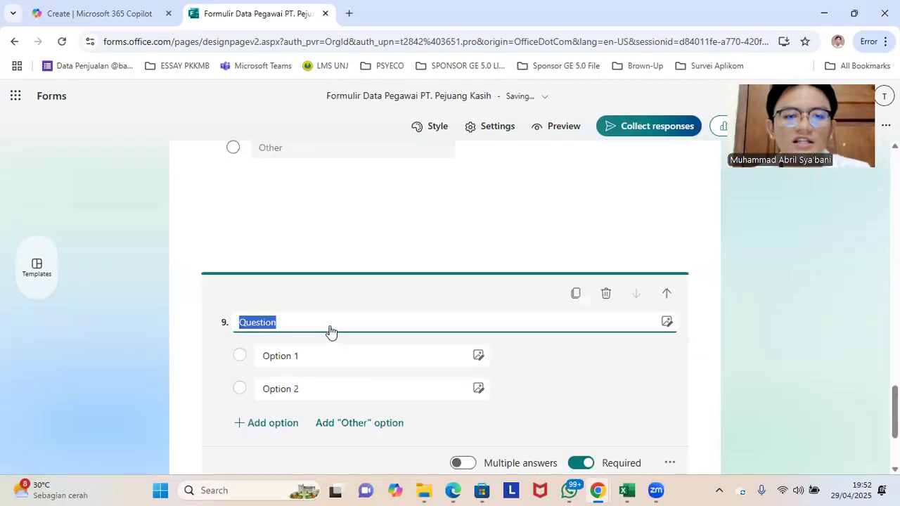
pyautogui.write('Bidang ')
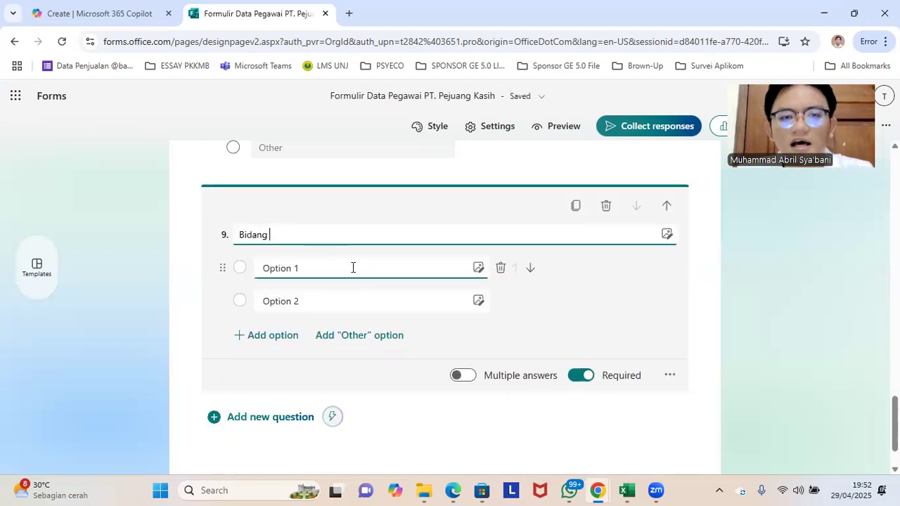
pyautogui.write('Keahlian')
# Step: Set the answer options of the "Bidang Keahlian" question to "Editing" and "Analisis Lapangan", plus an "Other" option
pyautogui.click(297, 270)
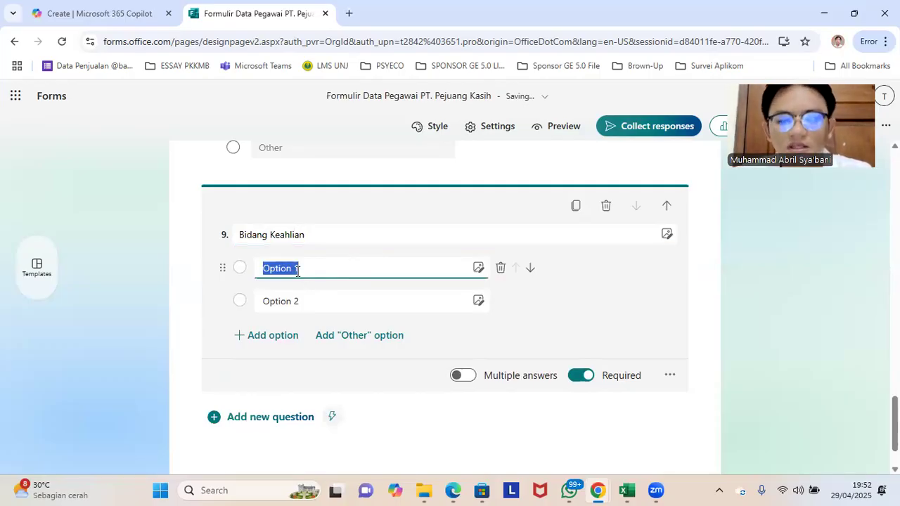
pyautogui.write('Editing')
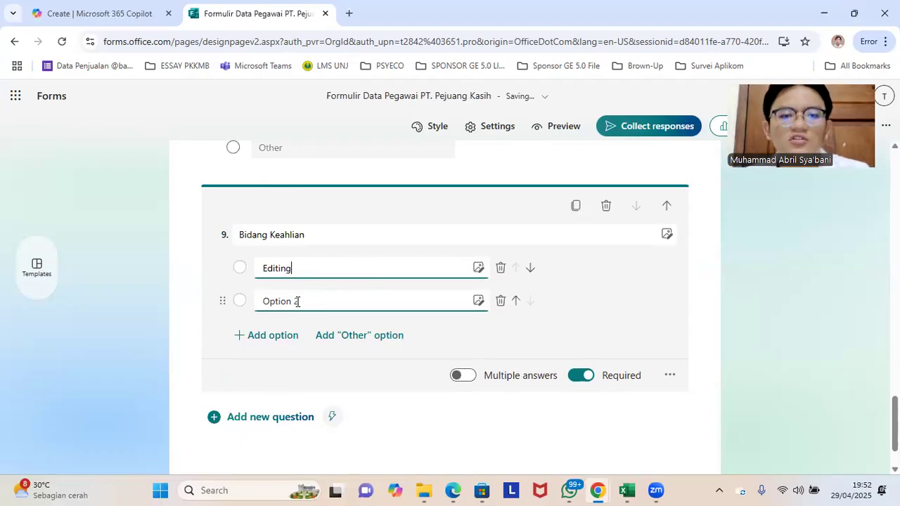
pyautogui.click(297, 302)
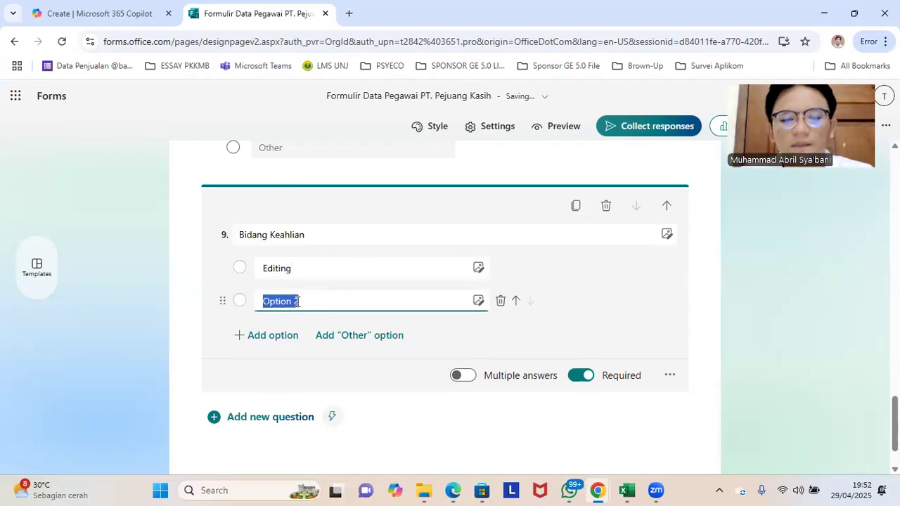
pyautogui.write('Nilai')
pyautogui.press('BackSpace')
pyautogui.press('BackSpace')
pyautogui.press('BackSpace')
pyautogui.press('BackSpace')
pyautogui.press('BackSpace')
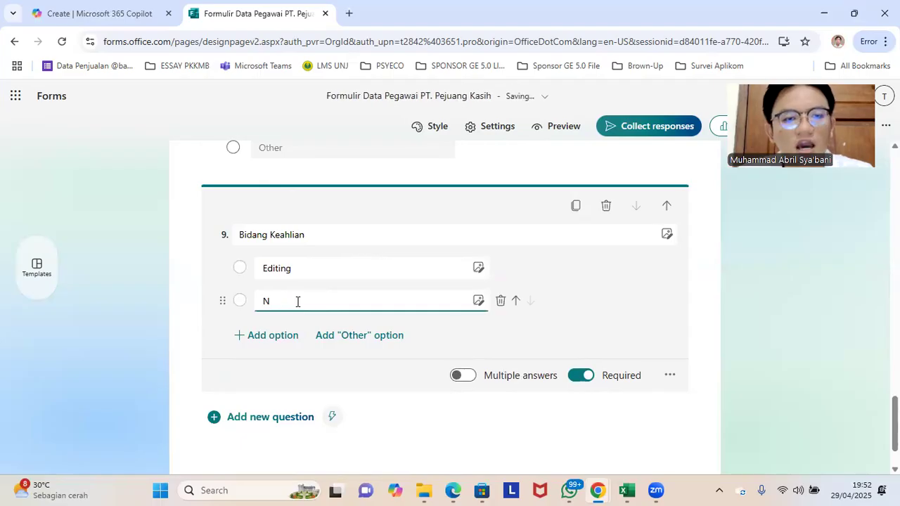
pyautogui.write('B')
pyautogui.press('BackSpace')
pyautogui.write('Anal')
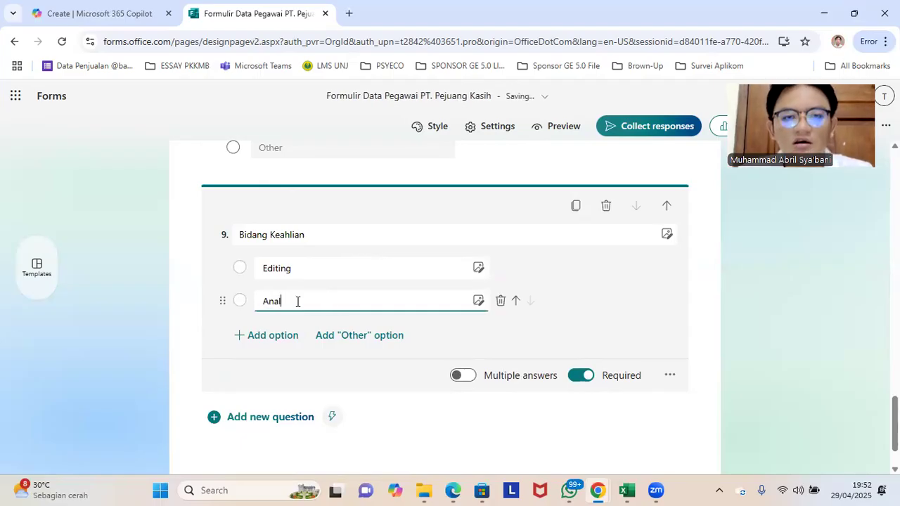
pyautogui.write('isis Lapangan')
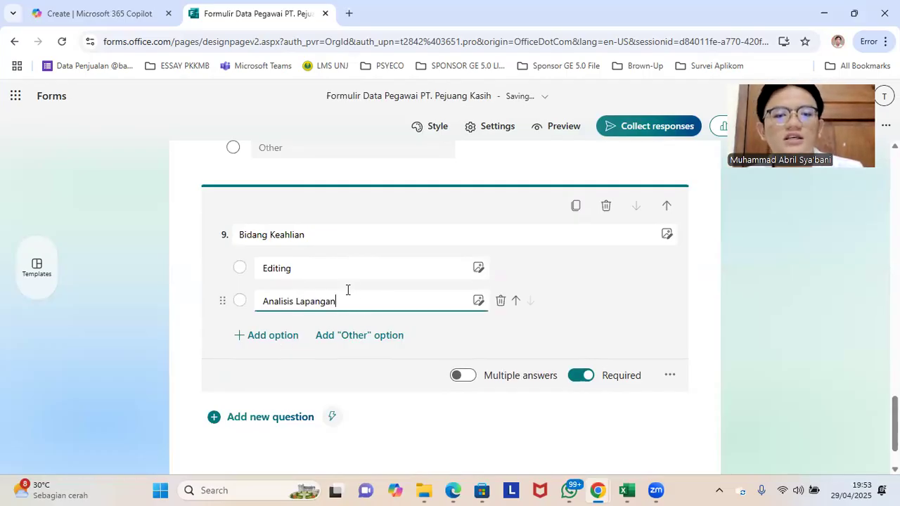
pyautogui.click(364, 338)
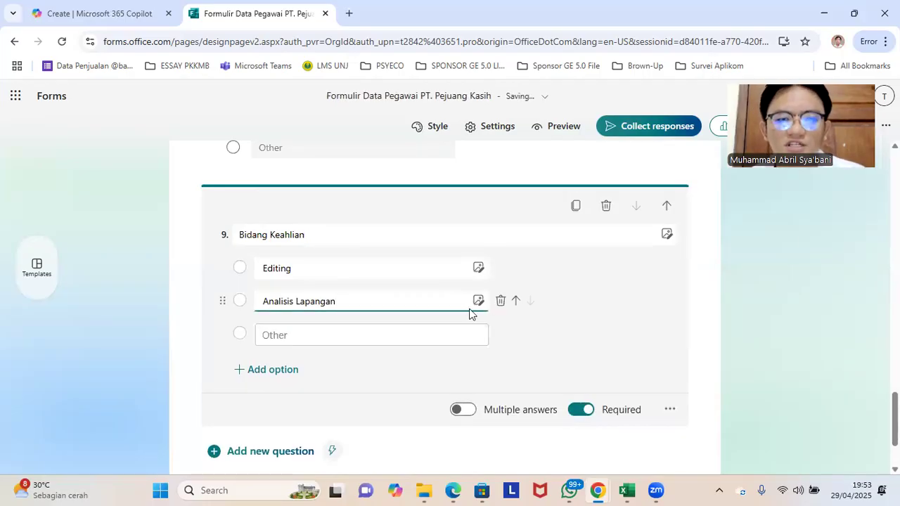
# Step: Add a choice question titled "Lama Bekerja" below the "Bidang Keahlian" question
pyautogui.scroll(-2, 417, 312)
pyautogui.scroll(2, 330, 251)
pyautogui.scroll(-1, 319, 316)
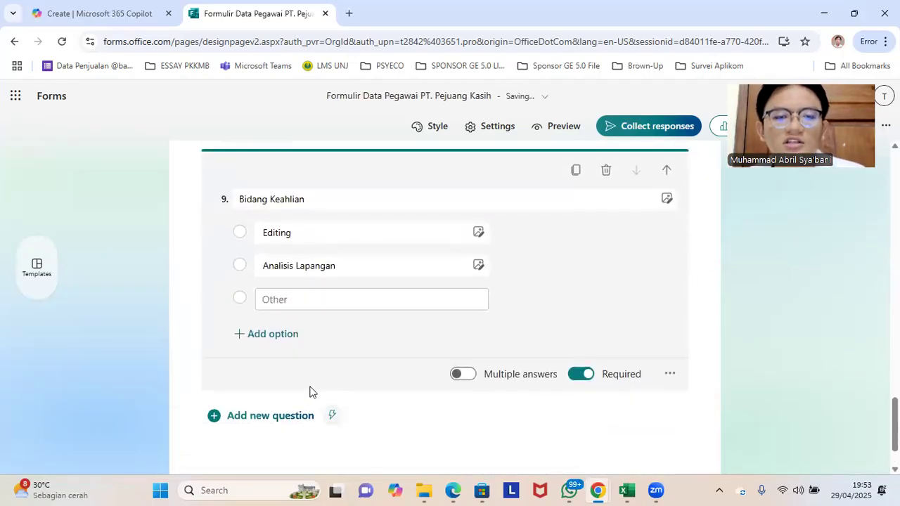
pyautogui.click(288, 418)
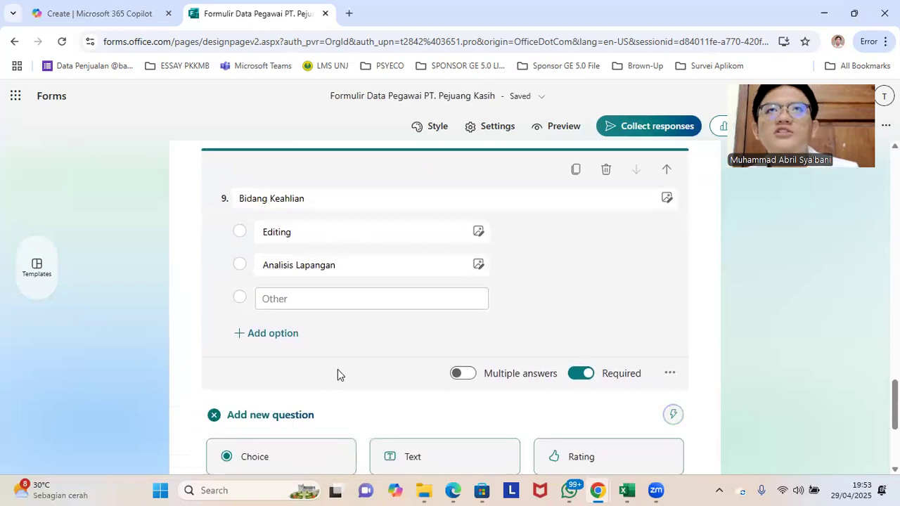
pyautogui.click(407, 262)
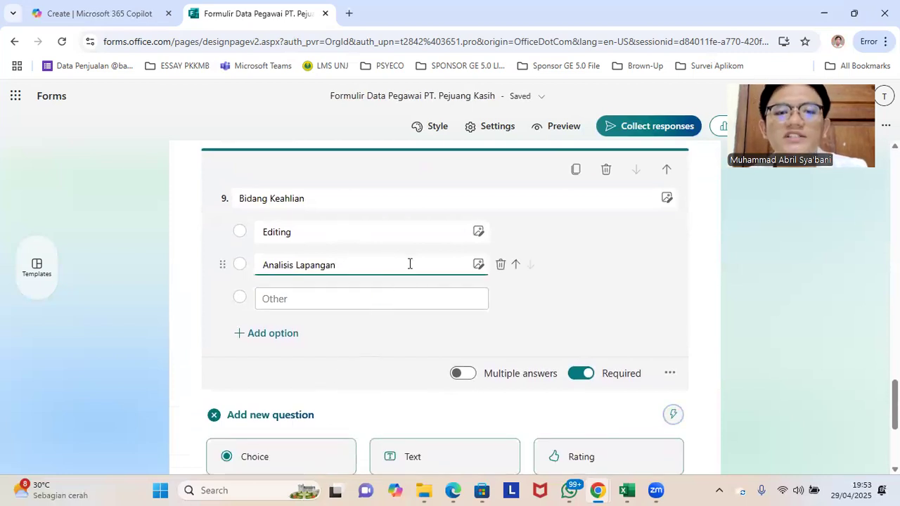
pyautogui.scroll(-1, 404, 264)
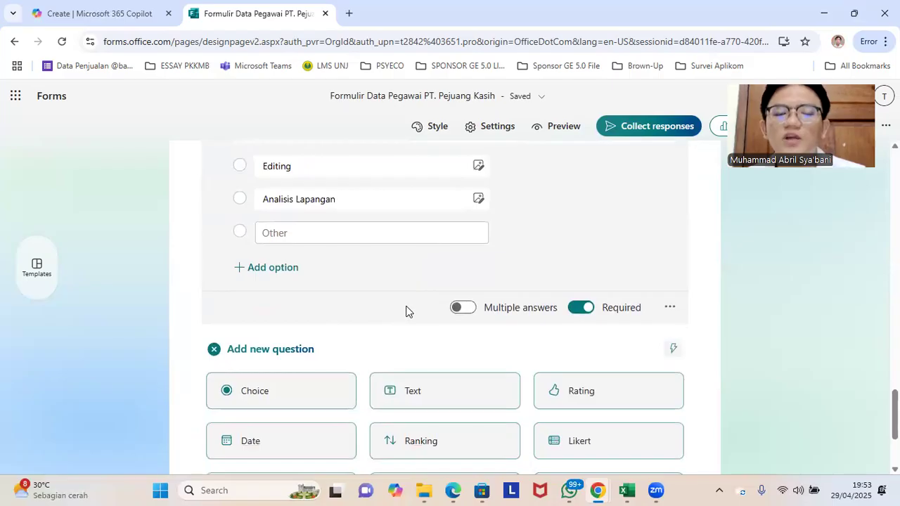
pyautogui.scroll(-1, 356, 337)
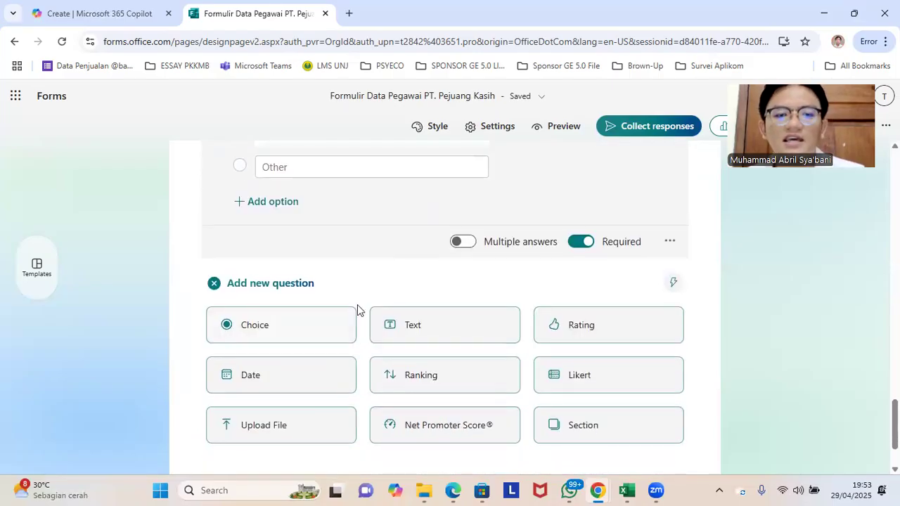
pyautogui.click(310, 321)
pyautogui.write('Lama Bekerja')
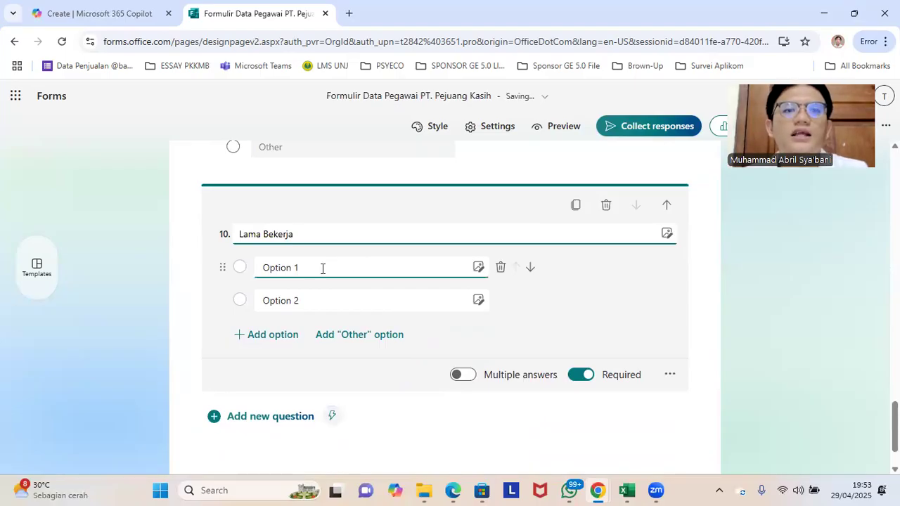
# Step: Set the answer options of the "Lama Bekerja" question to "< 5 Tahun" and "> 5 Tahun"
pyautogui.click(322, 268)
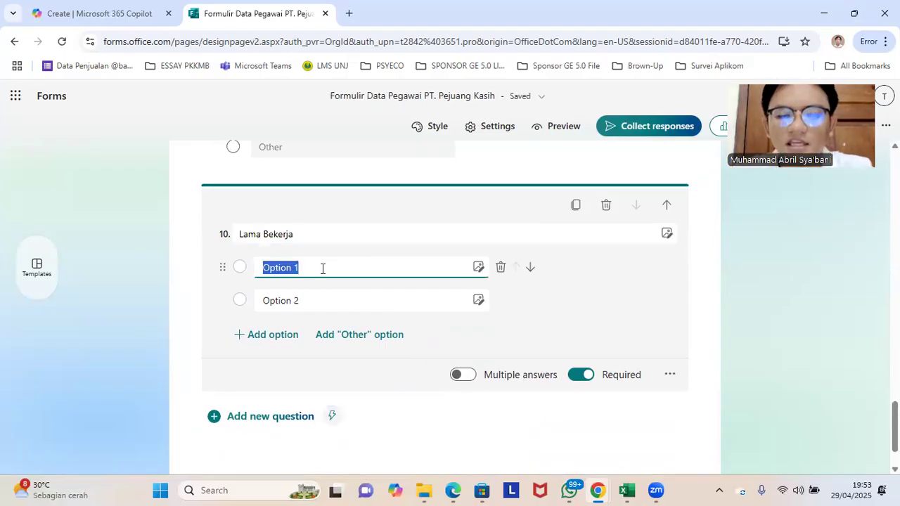
pyautogui.write('<')
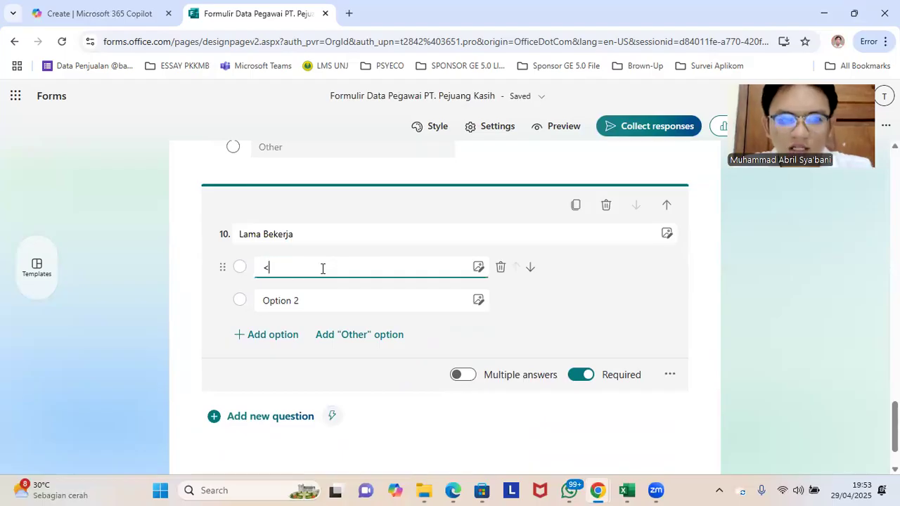
pyautogui.write(' 5 Tahun')
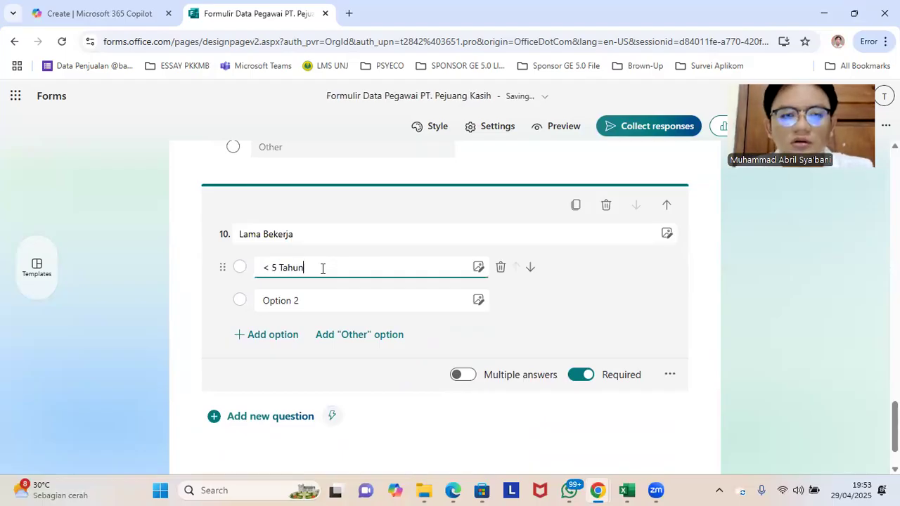
pyautogui.click(303, 300)
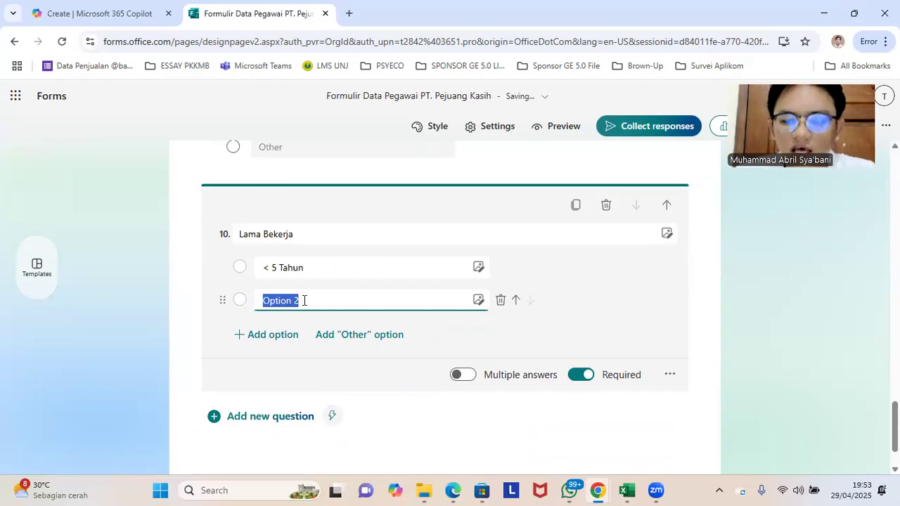
pyautogui.write('> 5 Tahun')
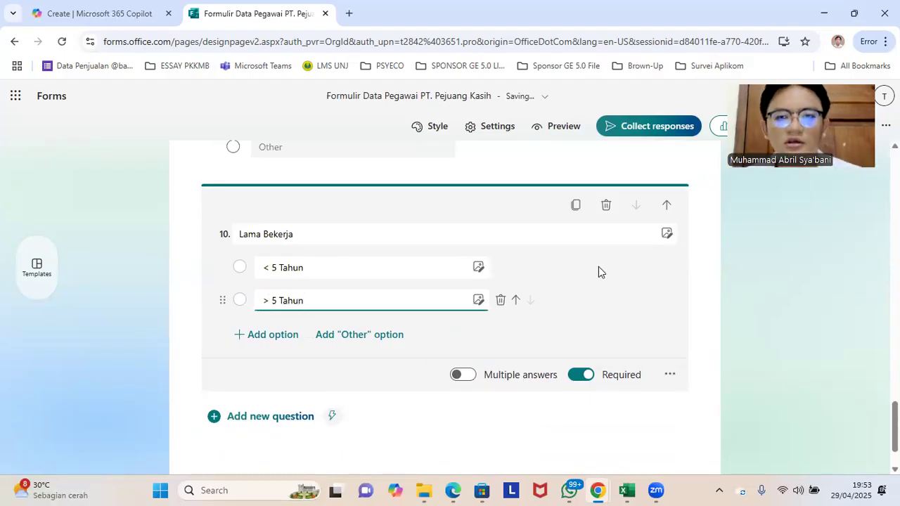
pyautogui.click(719, 269)
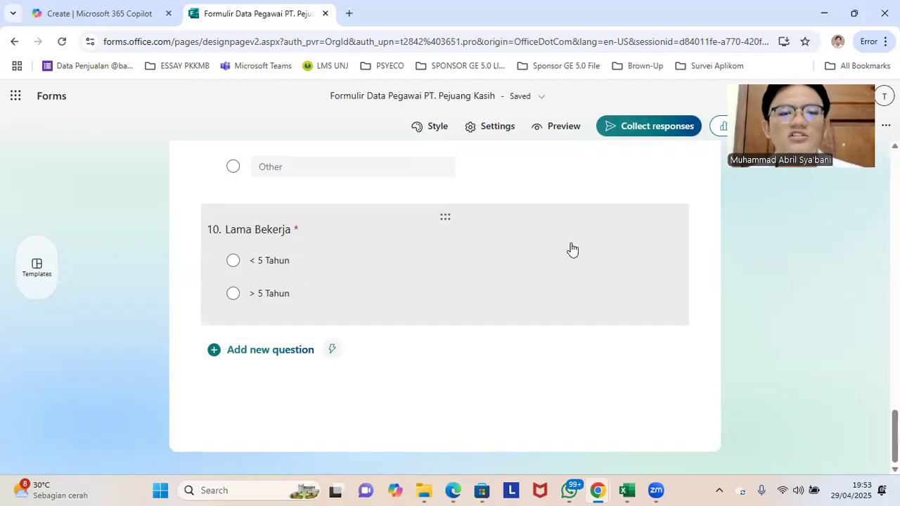
# Step: Add a new section to the form after the "Lama Bekerja" question
pyautogui.click(396, 246)
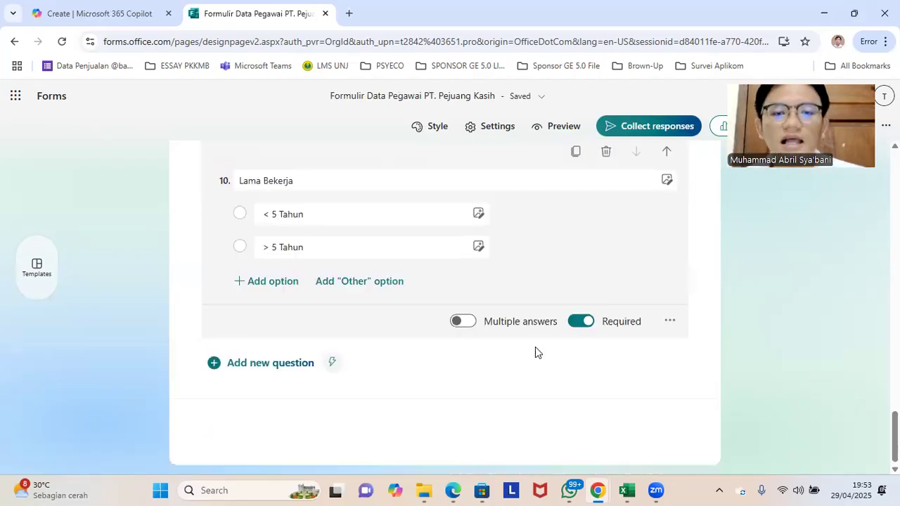
pyautogui.click(267, 350)
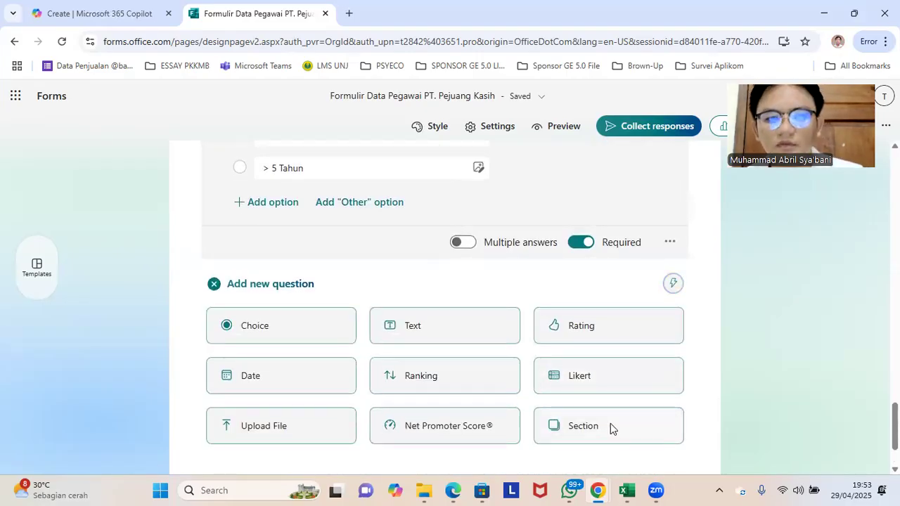
pyautogui.click(609, 426)
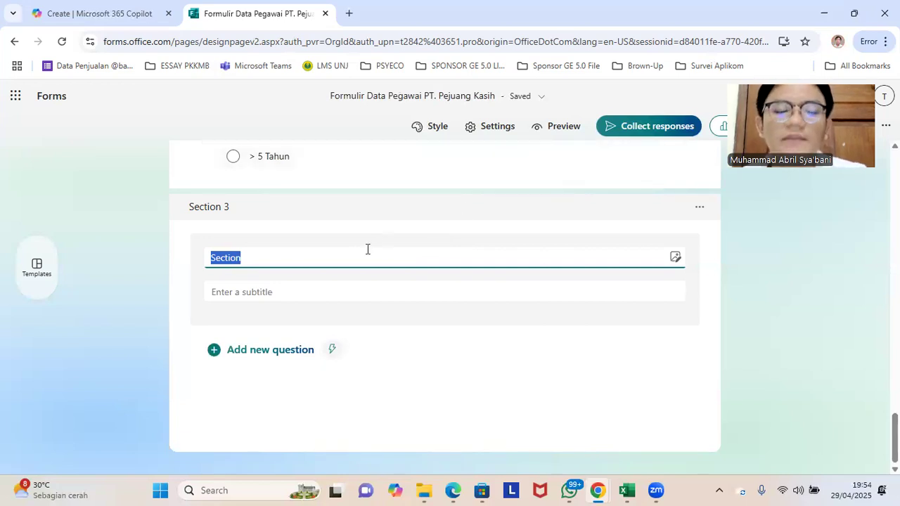
pyautogui.scroll(1, 365, 240)
pyautogui.scroll(-1, 340, 277)
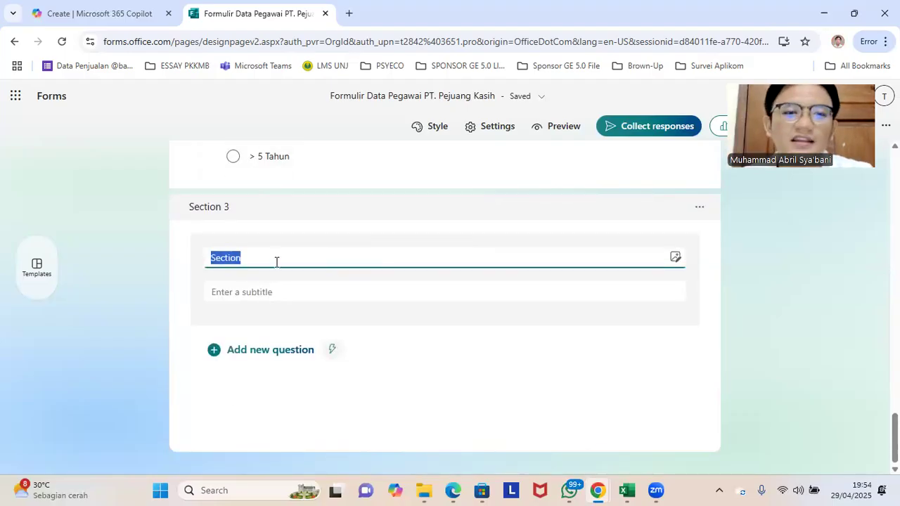
pyautogui.click(179, 275)
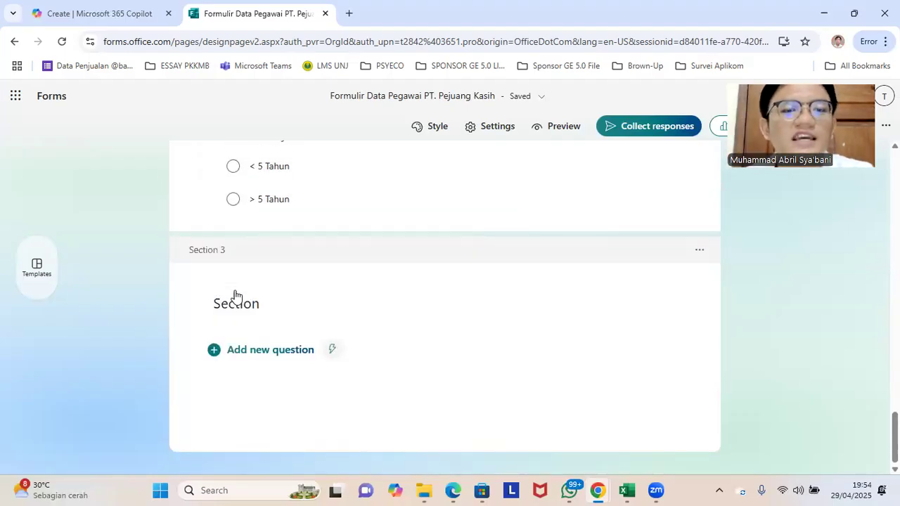
# Step: Title the new third section "Jawablah dengan jujur"
pyautogui.click(241, 305)
pyautogui.doubleClick(238, 301)
pyautogui.click(239, 301)
pyautogui.doubleClick(239, 301)
pyautogui.write('Jawablah dneg')
pyautogui.write('an')
pyautogui.press('BackSpace')
pyautogui.press('BackSpace')
pyautogui.press('BackSpace')
pyautogui.press('BackSpace')
pyautogui.write('engan jujur')
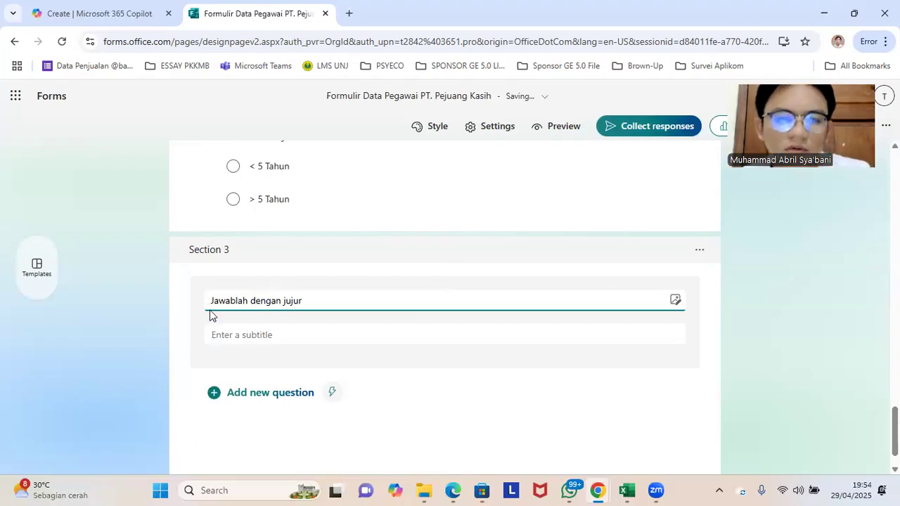
# Step: Add a required long-answer text question titled "Apa yang Anda sukai dari PT. Pejuang Kasih" to the "Jawablah dengan jujur" section
pyautogui.click(255, 393)
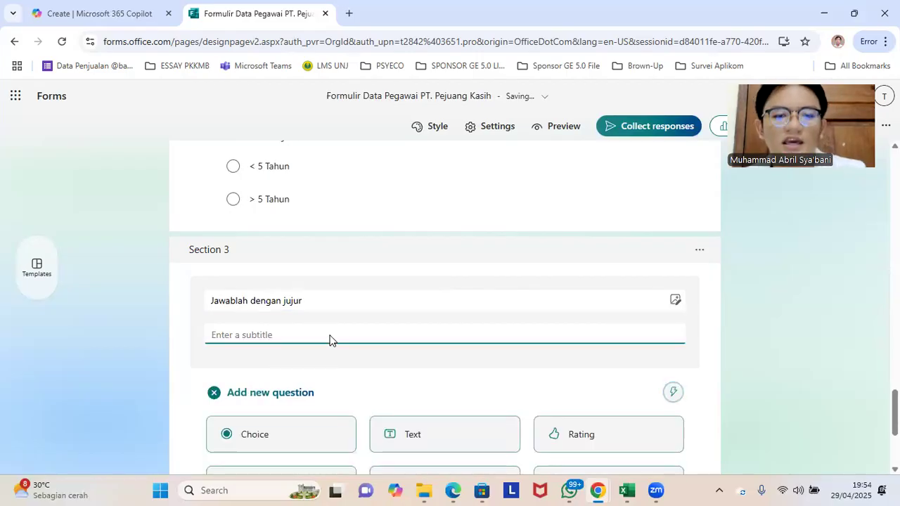
pyautogui.scroll(-2, 332, 341)
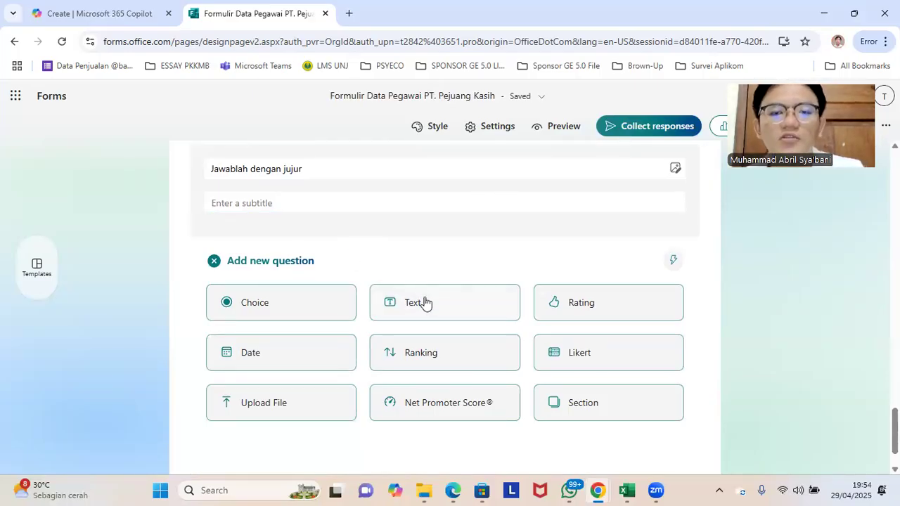
pyautogui.click(436, 301)
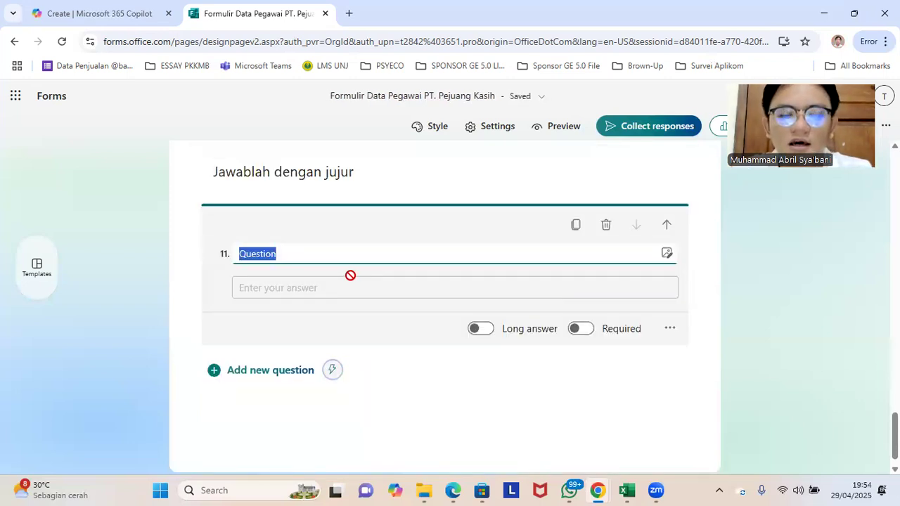
pyautogui.write('Alfa')
pyautogui.press('BackSpace')
pyautogui.press('BackSpace')
pyautogui.press('BackSpace')
pyautogui.press('BackSpace')
pyautogui.write('Apa yang Anda sukai')
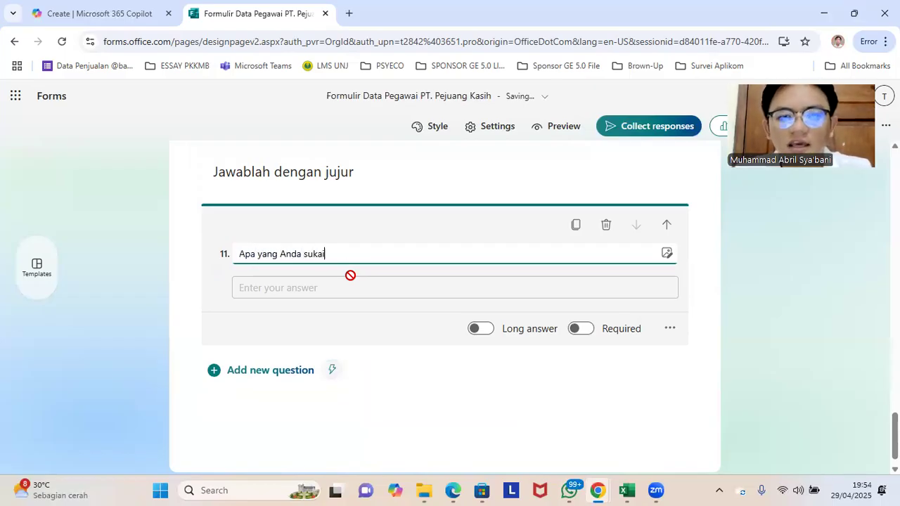
pyautogui.write(' dari PT. P')
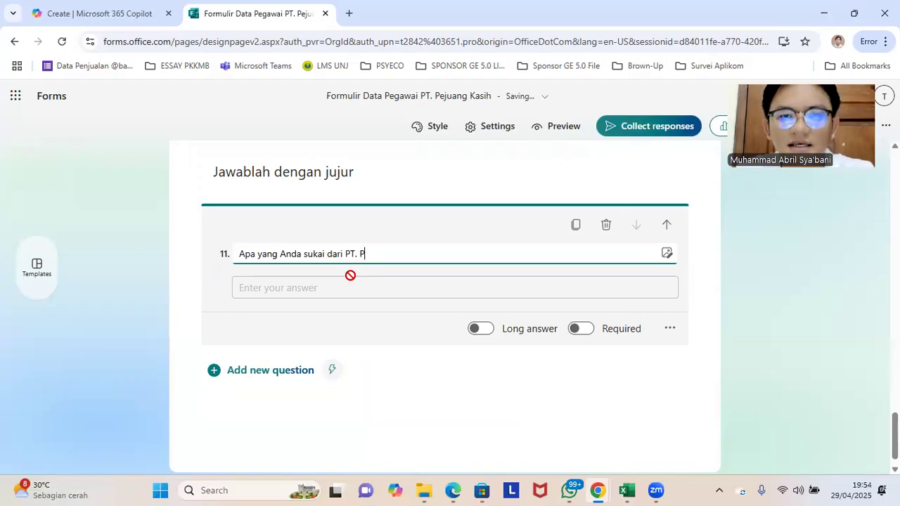
pyautogui.write('ejuang')
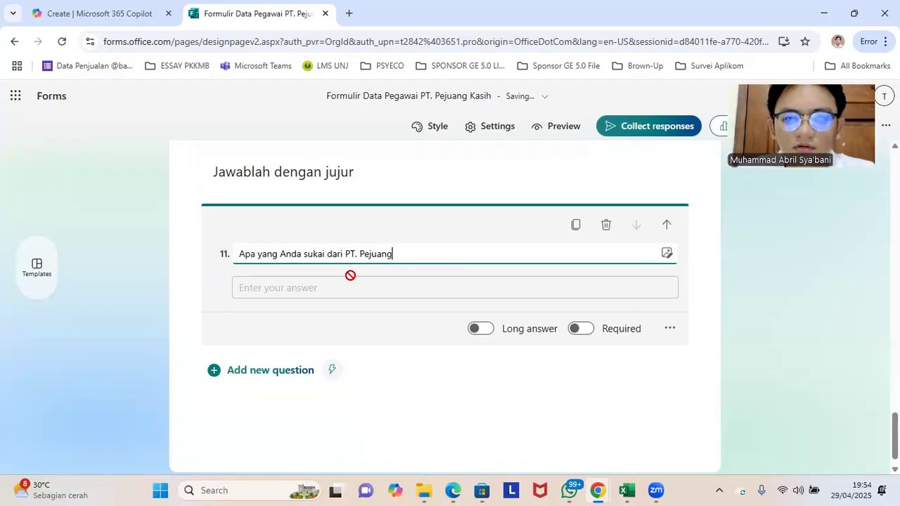
pyautogui.write(' Kasih')
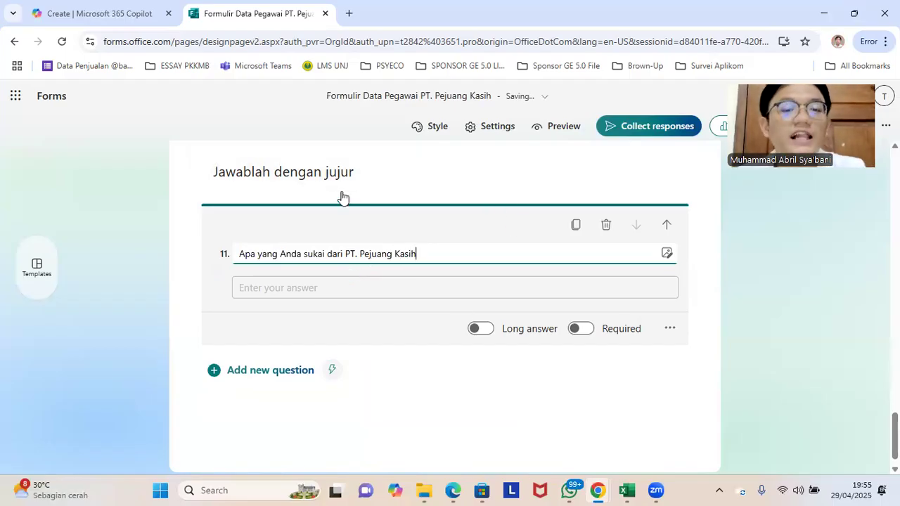
pyautogui.click(489, 329)
pyautogui.click(582, 345)
# Step: Add a text question titled "Mengapa Anda masih bertahan di PT. Pejuang Kasih?" below question 11
pyautogui.click(284, 384)
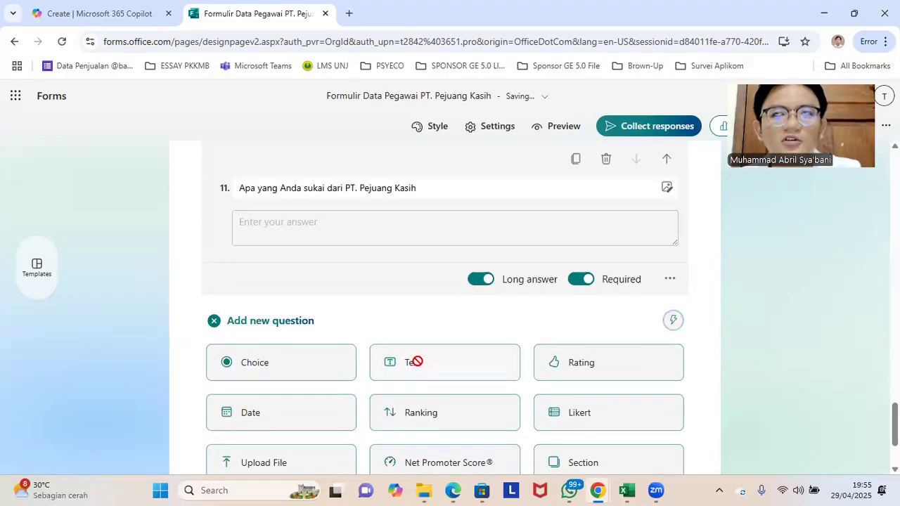
pyautogui.click(410, 362)
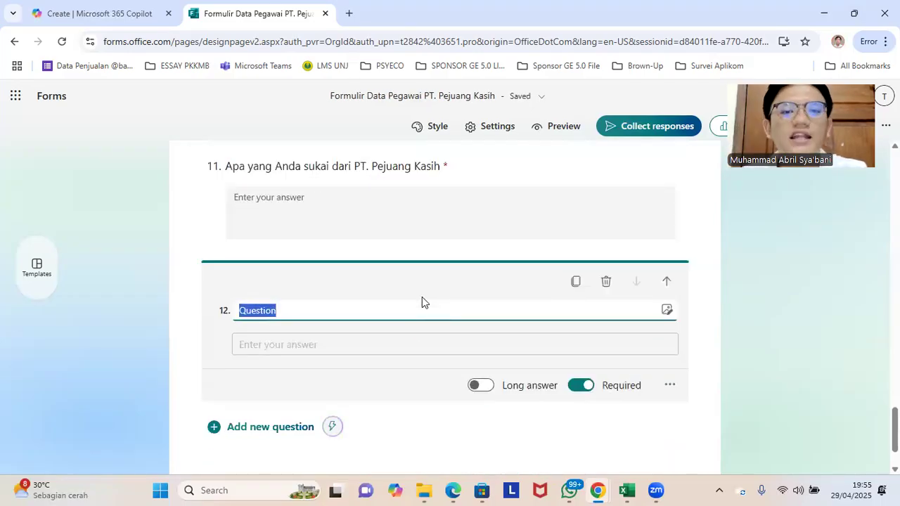
pyautogui.write('Mengapa')
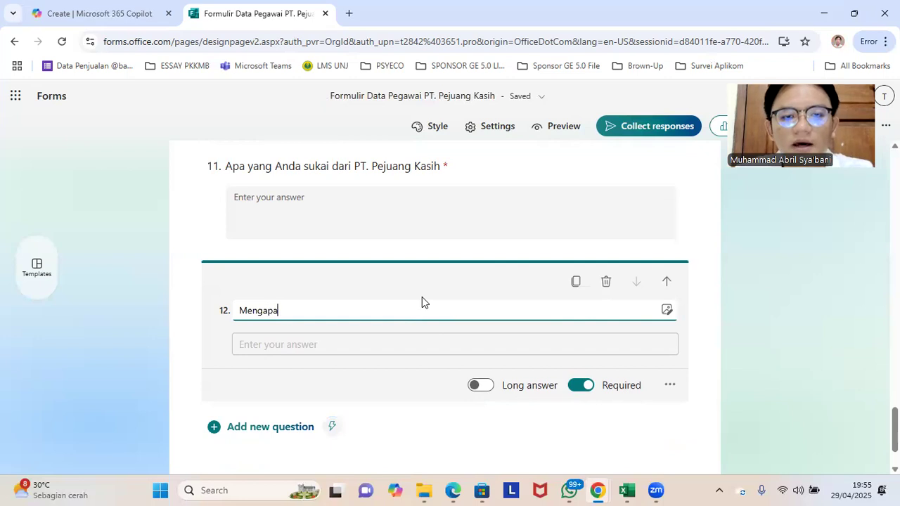
pyautogui.write(' Anda masih bertahan di PT. Pejuang Ka')
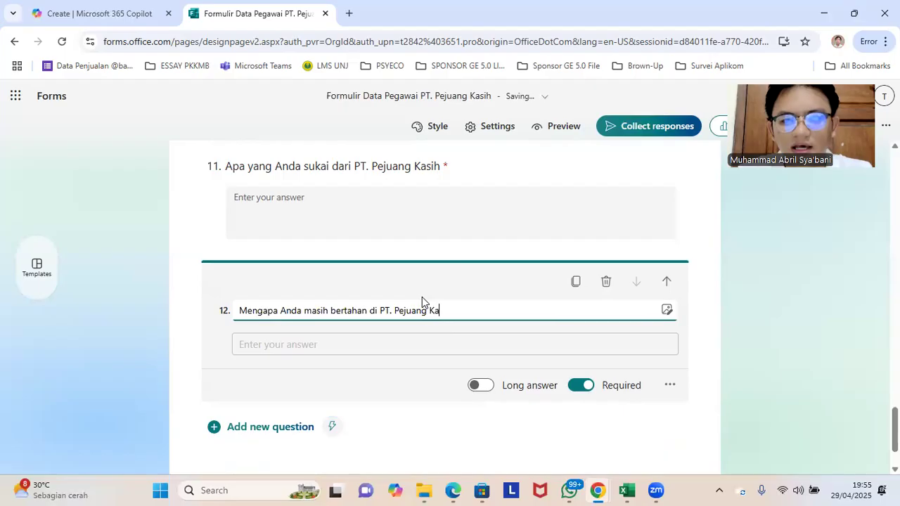
pyautogui.write('sih?')
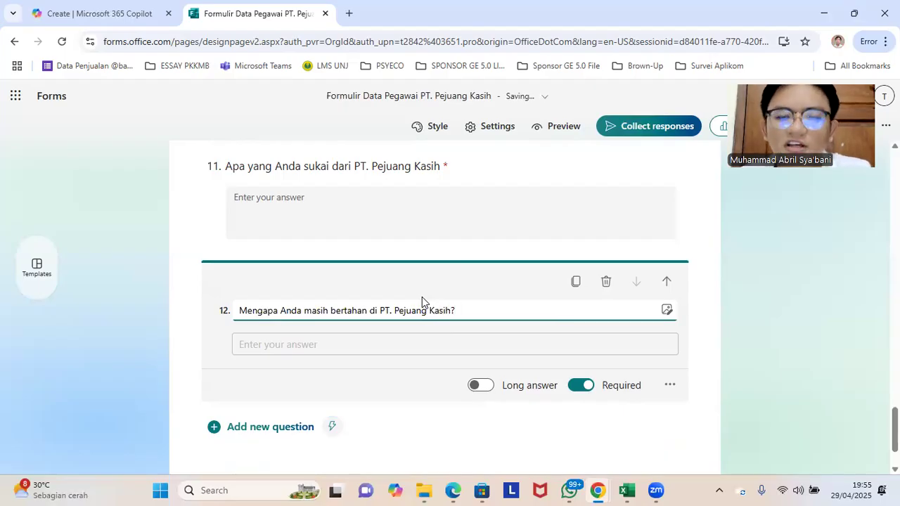
# Step: Append a question mark to the title of question 11, "Apa yang Anda sukai dari PT. Pejuang Kasih"
pyautogui.hotkey('ctrl', 'a')
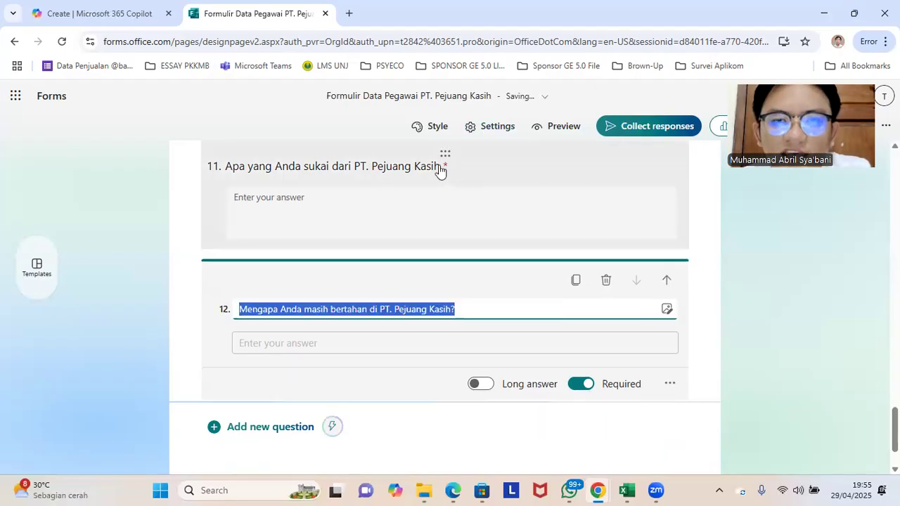
pyautogui.click(437, 169)
pyautogui.hotkey('ctrl', 'a')
pyautogui.click(426, 201)
pyautogui.write('?')
# Step: Enable long answers for question 12, "Mengapa Anda masih bertahan di PT. Pejuang Kasih?"
pyautogui.scroll(-2, 422, 239)
pyautogui.click(470, 329)
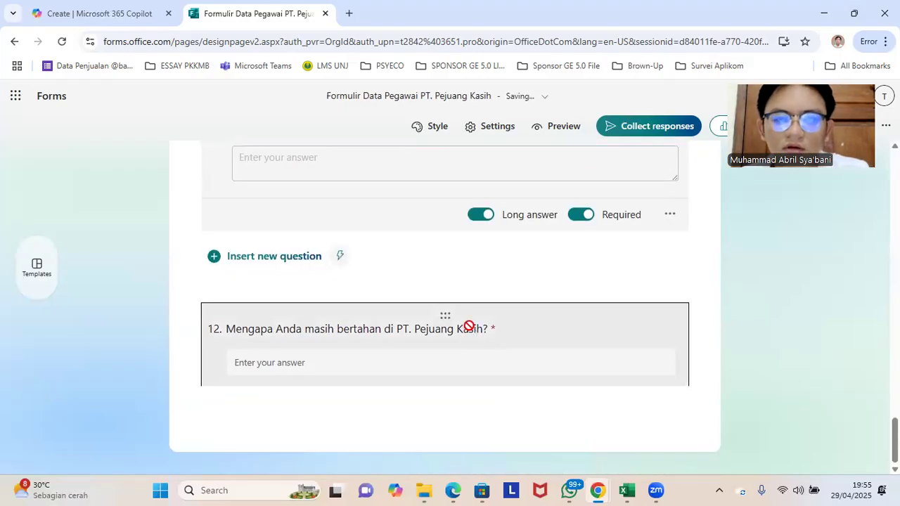
pyautogui.click(491, 327)
# Step: Review the questions from "Bidang Keahlian" through the end of Section 3
pyautogui.scroll(6, 577, 304)
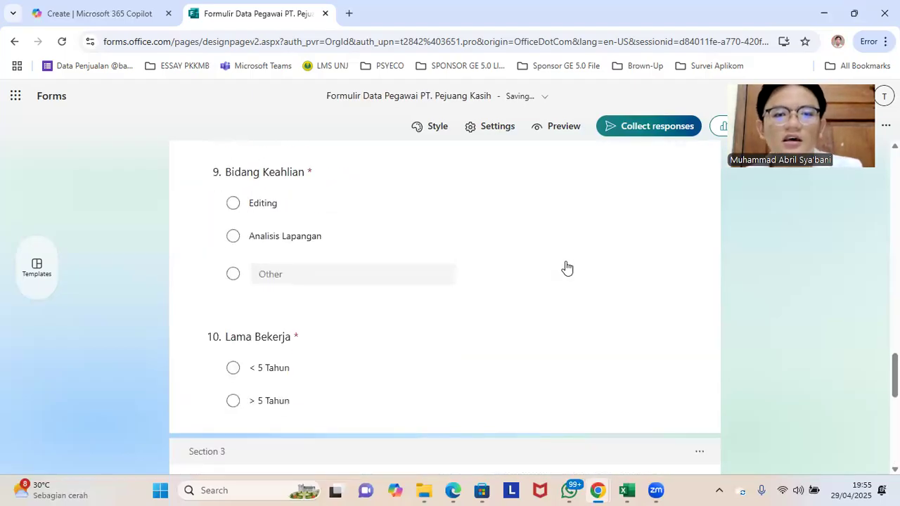
pyautogui.scroll(-6, 577, 285)
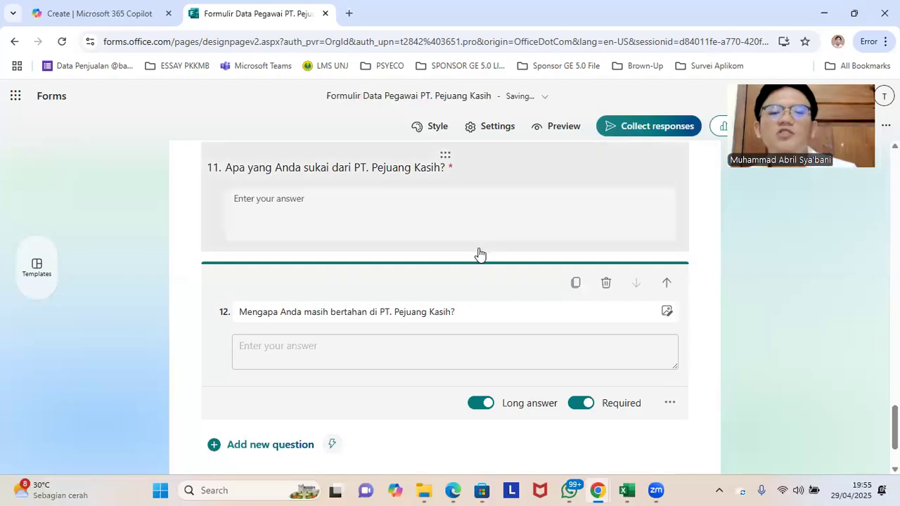
pyautogui.scroll(1, 493, 218)
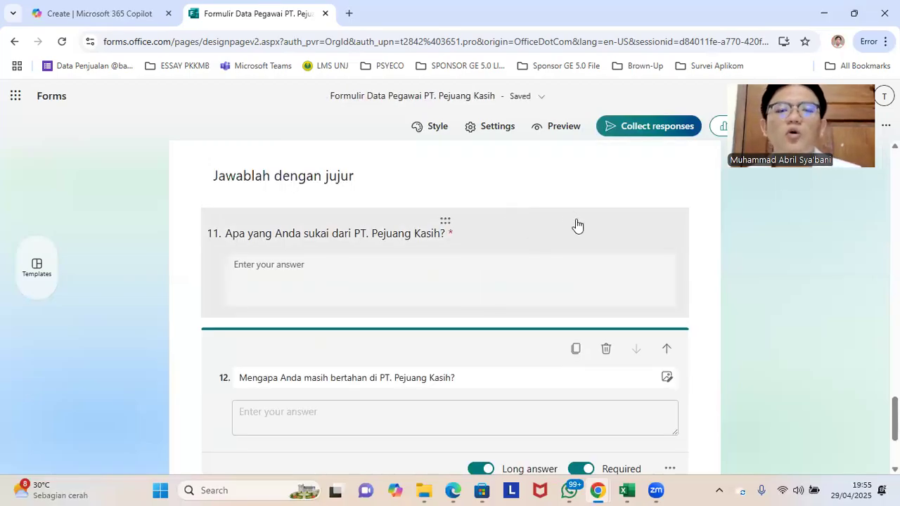
pyautogui.scroll(1, 576, 224)
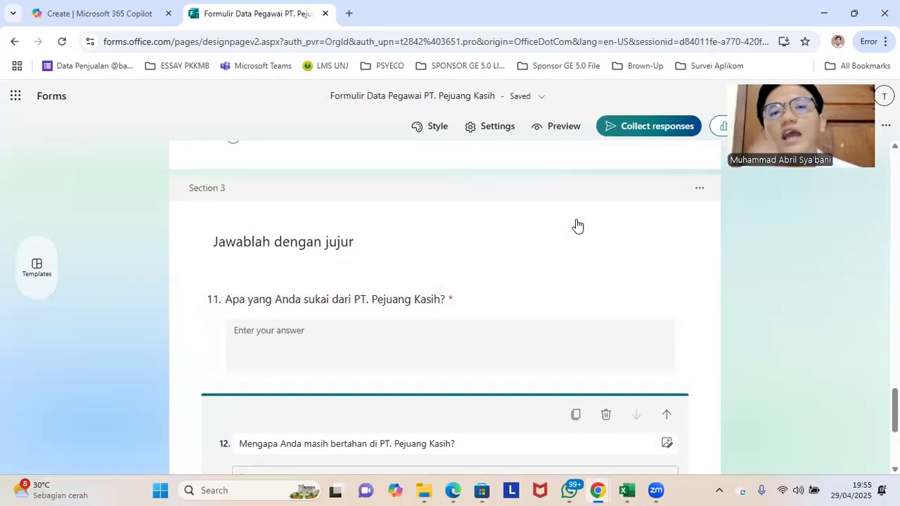
pyautogui.scroll(3, 564, 227)
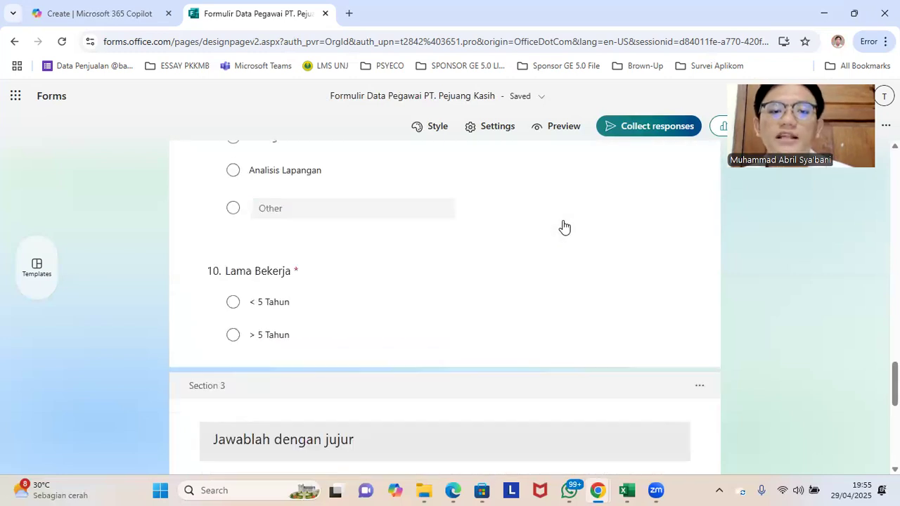
pyautogui.scroll(-4, 528, 276)
pyautogui.scroll(5, 492, 327)
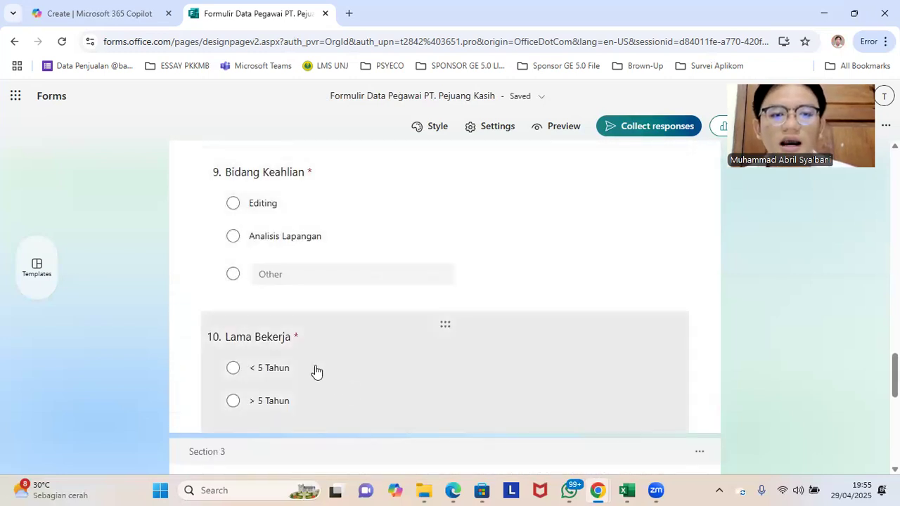
# Step: Examine the branching destinations available for the "< 5 Tahun" and "> 5 Tahun" answers of question 10, "Lama Bekerja"
pyautogui.scroll(-1, 370, 393)
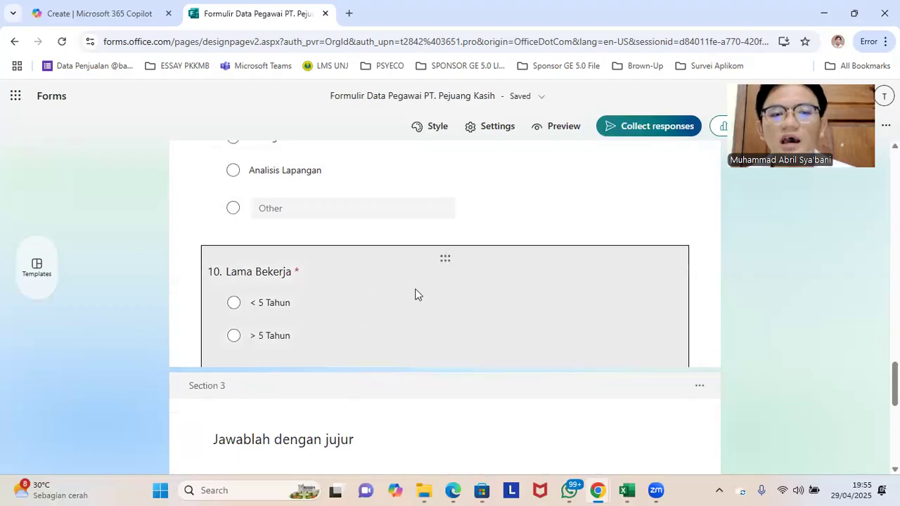
pyautogui.click(270, 287)
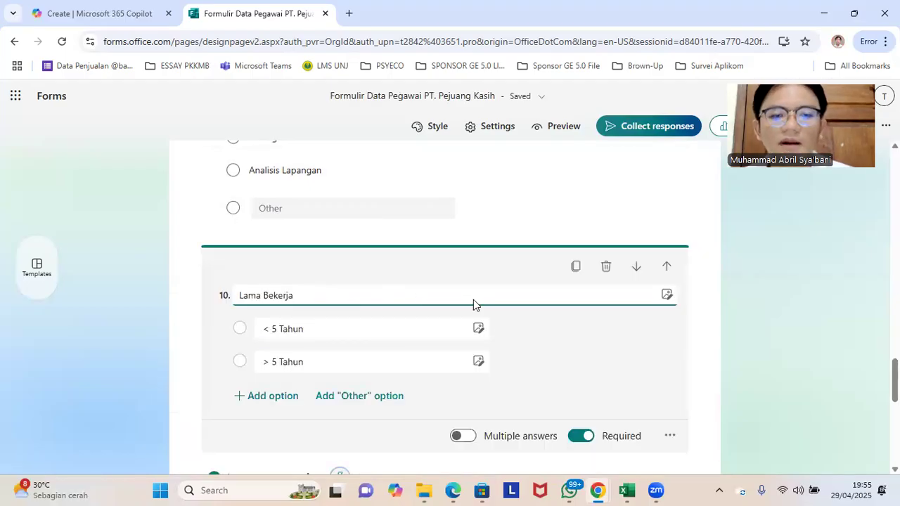
pyautogui.scroll(-2, 600, 309)
pyautogui.click(671, 303)
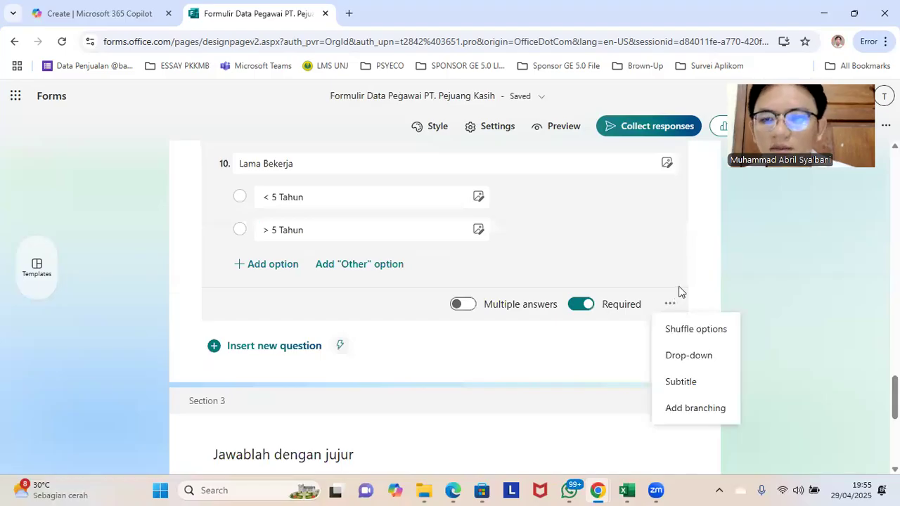
pyautogui.click(695, 408)
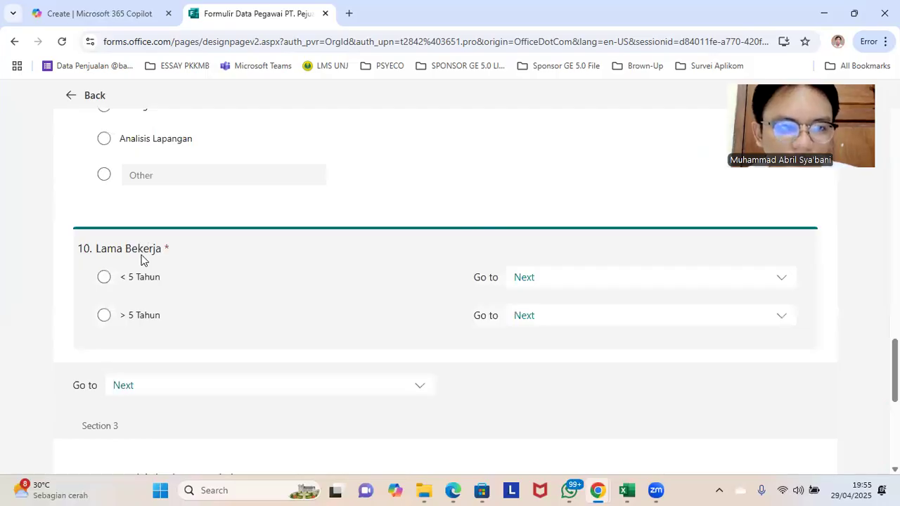
pyautogui.click(598, 313)
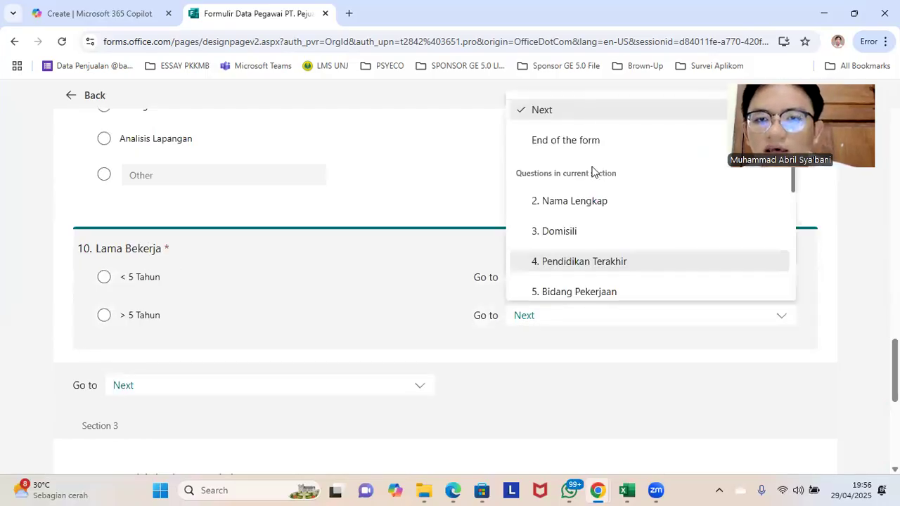
pyautogui.scroll(-2, 598, 197)
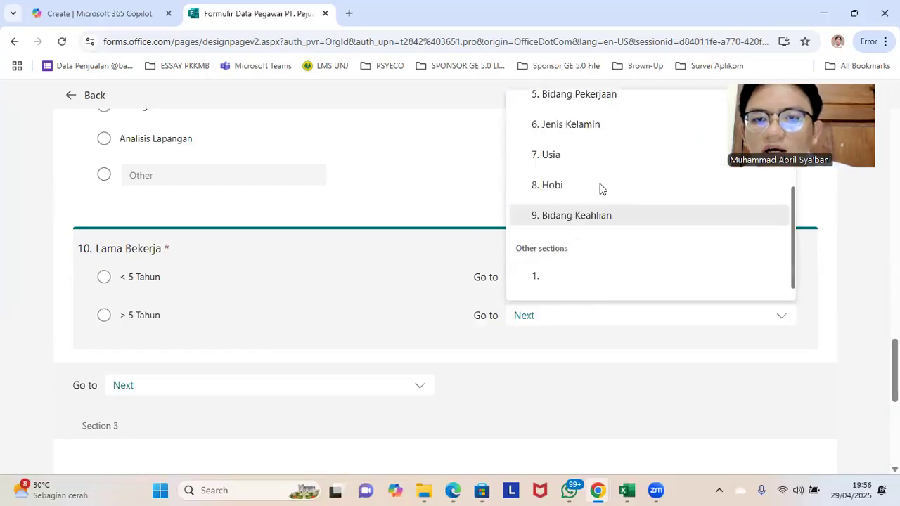
pyautogui.scroll(2, 598, 189)
pyautogui.scroll(-2, 598, 211)
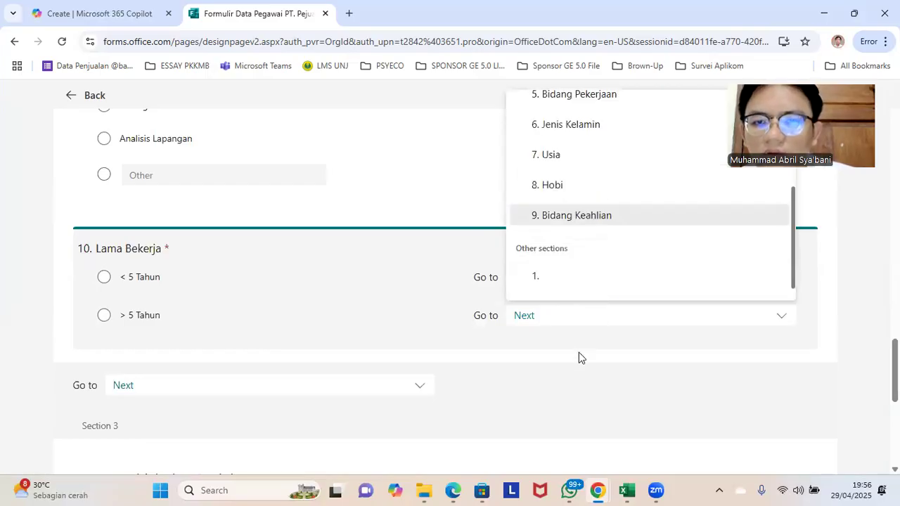
pyautogui.click(580, 345)
pyautogui.click(589, 325)
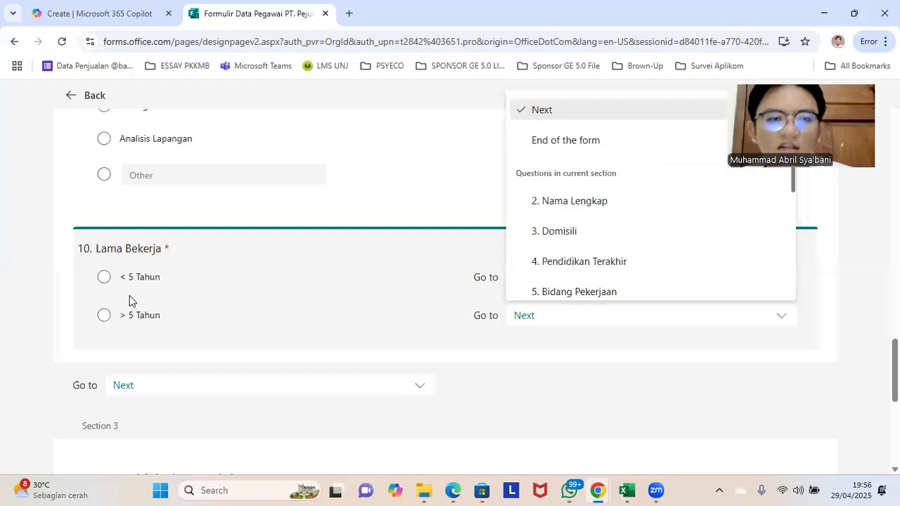
pyautogui.click(130, 295)
pyautogui.click(555, 279)
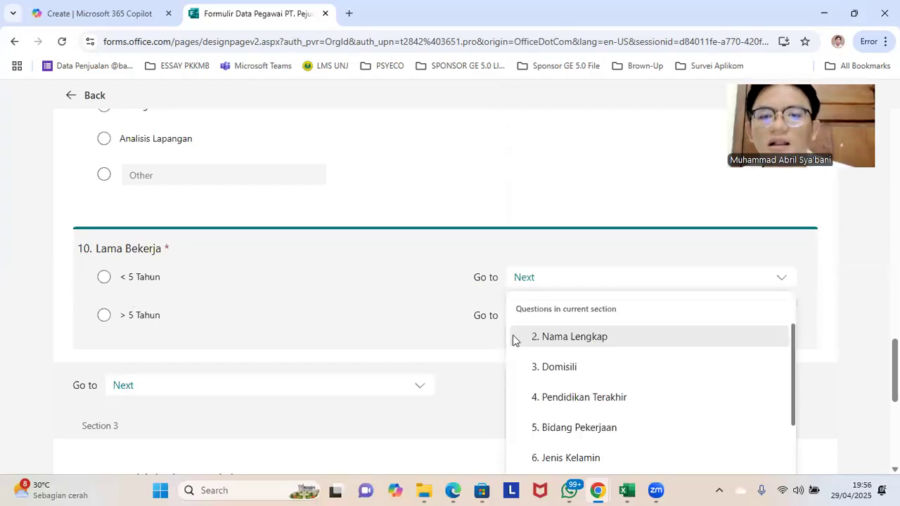
pyautogui.scroll(1, 523, 359)
pyautogui.click(524, 353)
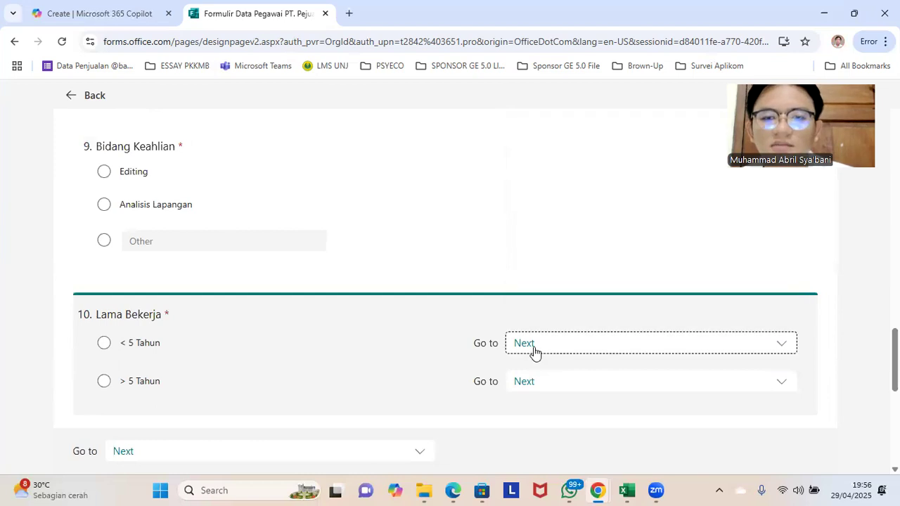
pyautogui.click(535, 353)
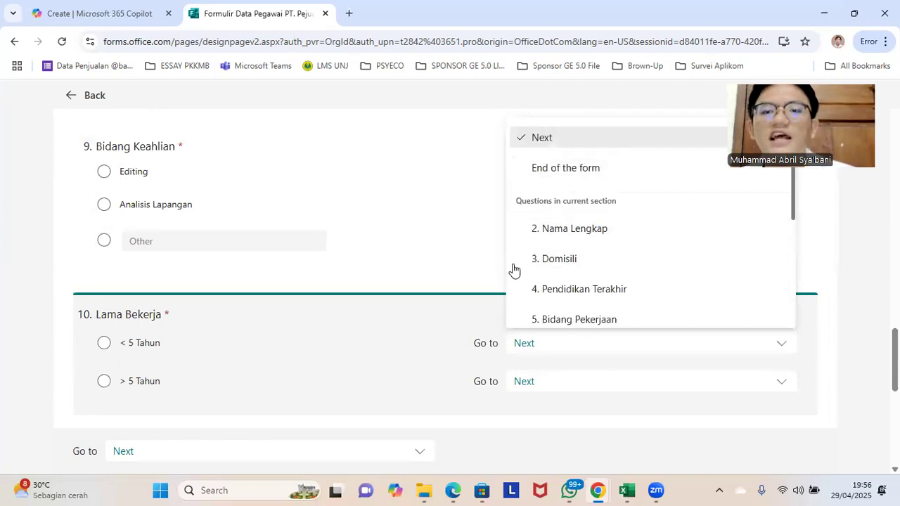
pyautogui.click(69, 99)
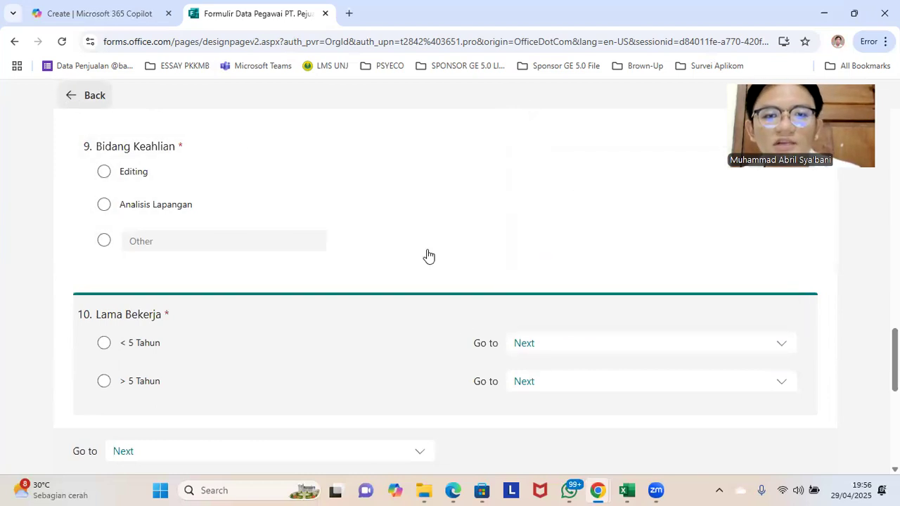
# Step: Add a new section below question 12 and title it "Jawablah dengan jujur"
pyautogui.scroll(-5, 558, 288)
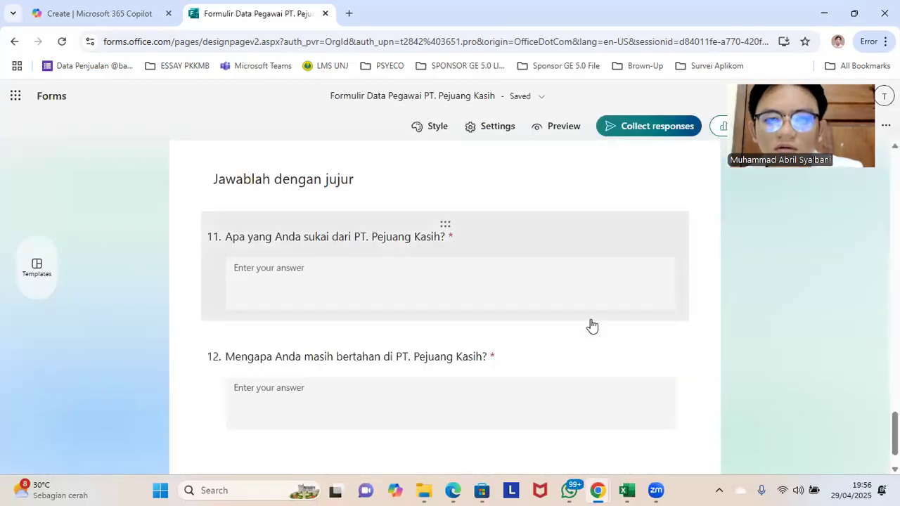
pyautogui.click(606, 306)
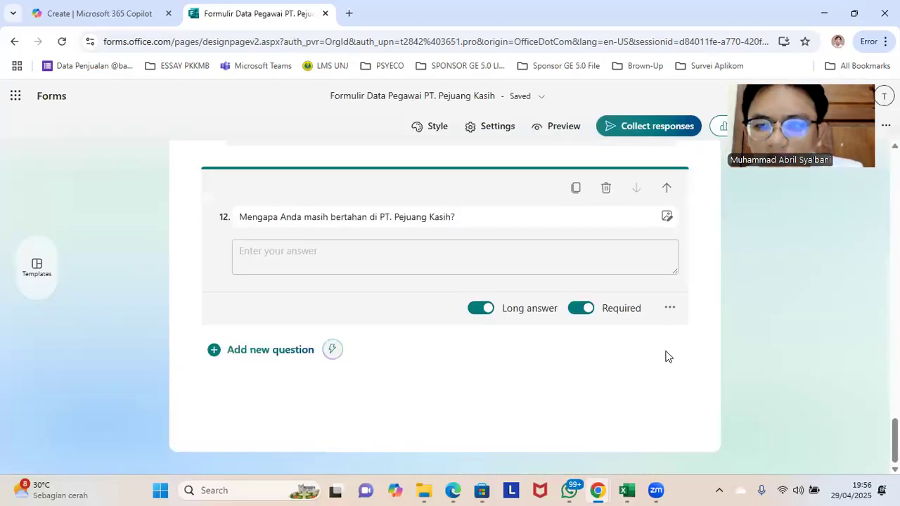
pyautogui.click(670, 310)
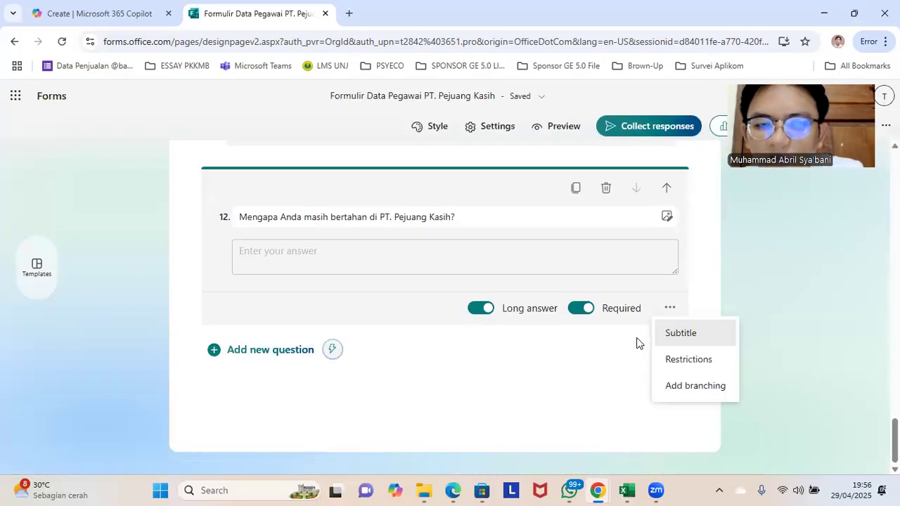
pyautogui.click(273, 355)
pyautogui.scroll(-2, 579, 412)
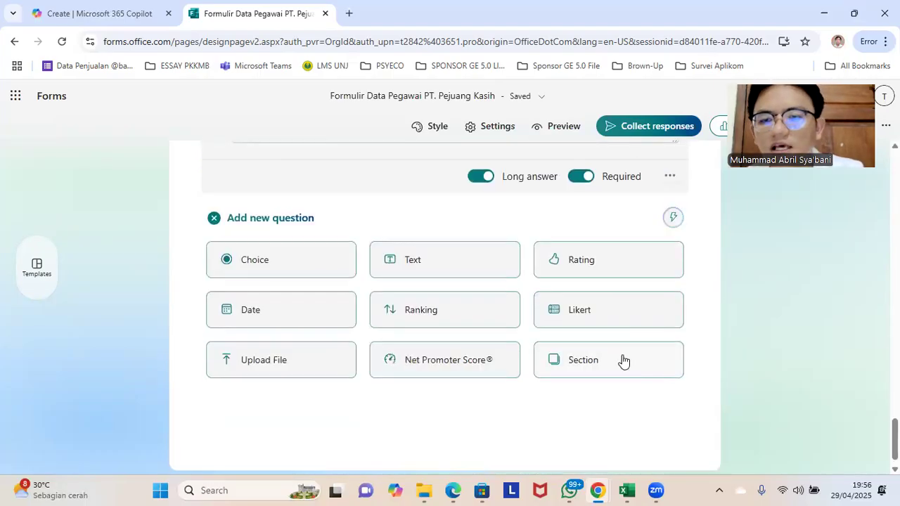
pyautogui.click(615, 360)
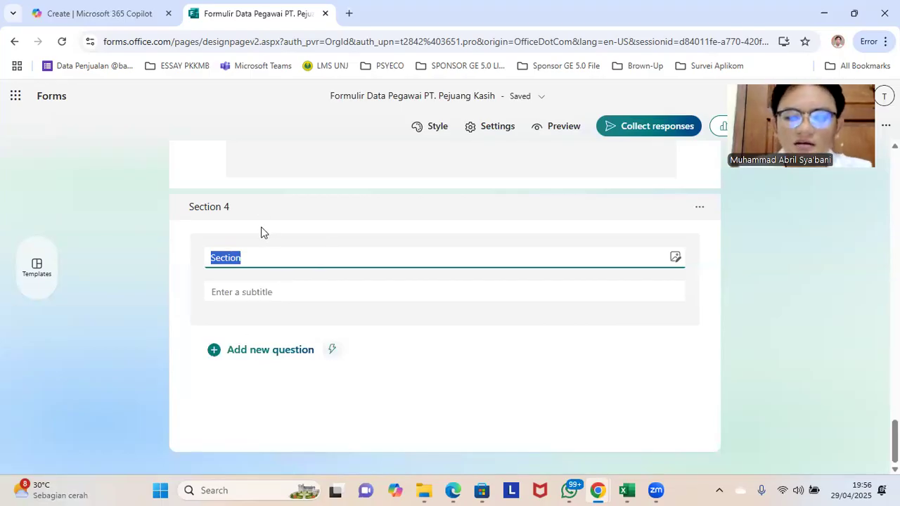
pyautogui.write('Jawablah dengan jujur')
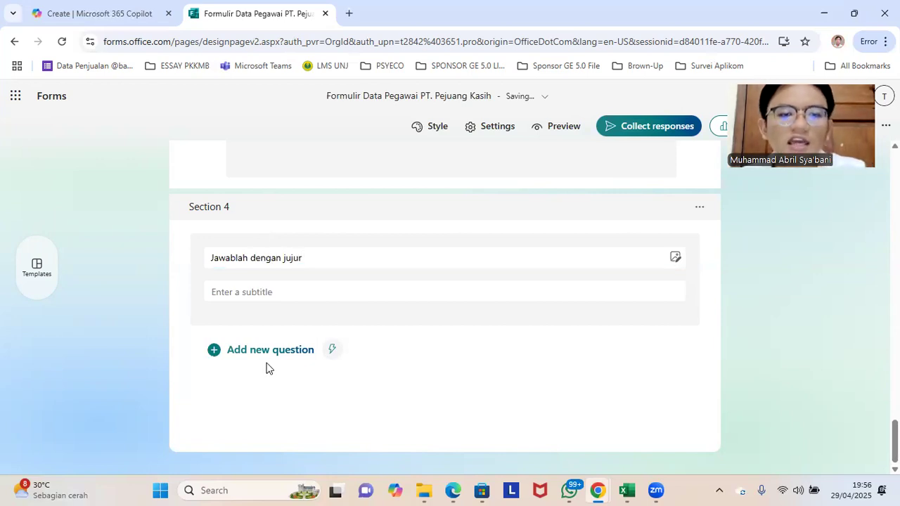
# Step: Add a text question titled "Mengapa Anda memilih PT. Pejuang Kasih?" to Section 4
pyautogui.click(274, 351)
pyautogui.scroll(-1, 441, 277)
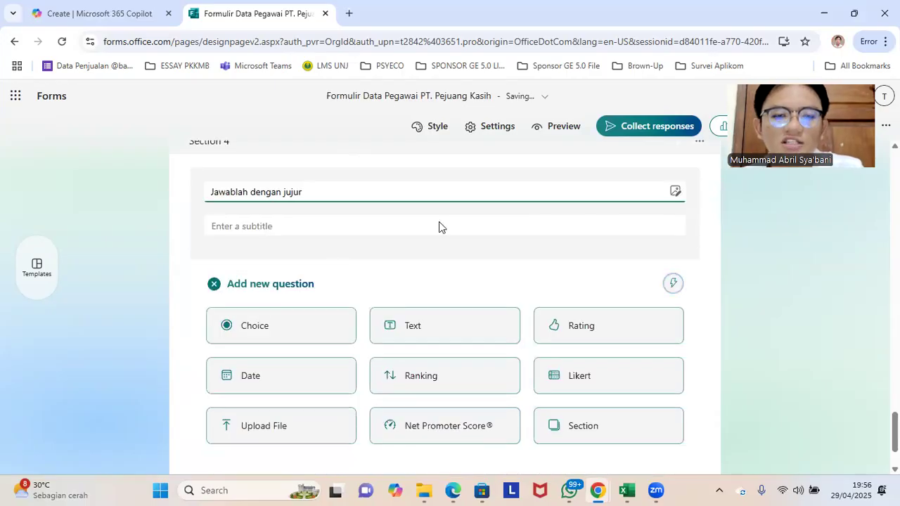
pyautogui.click(465, 332)
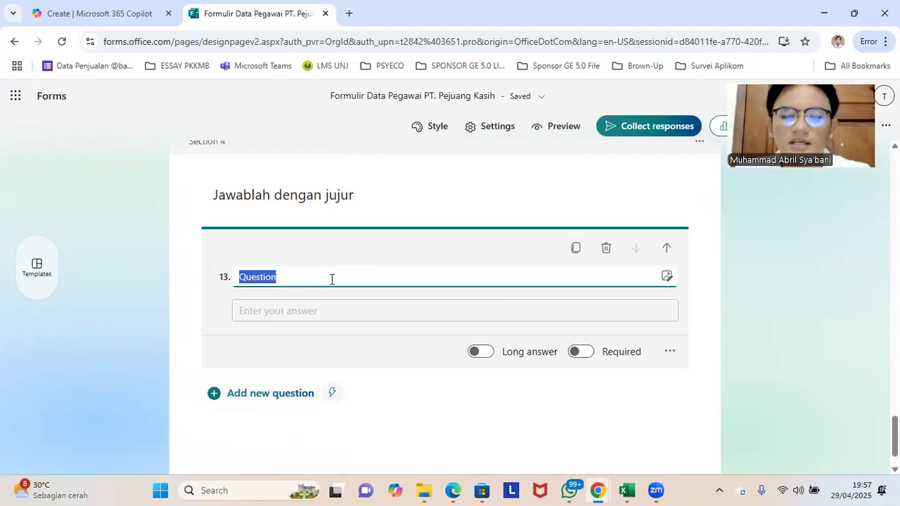
pyautogui.write('Mengapa Anda memilih PT. Pejuang Kasih?')
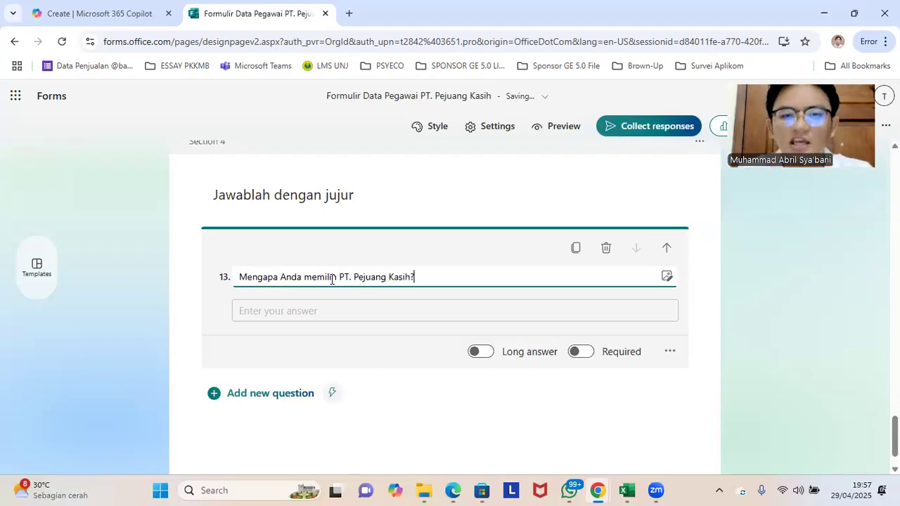
pyautogui.click(805, 308)
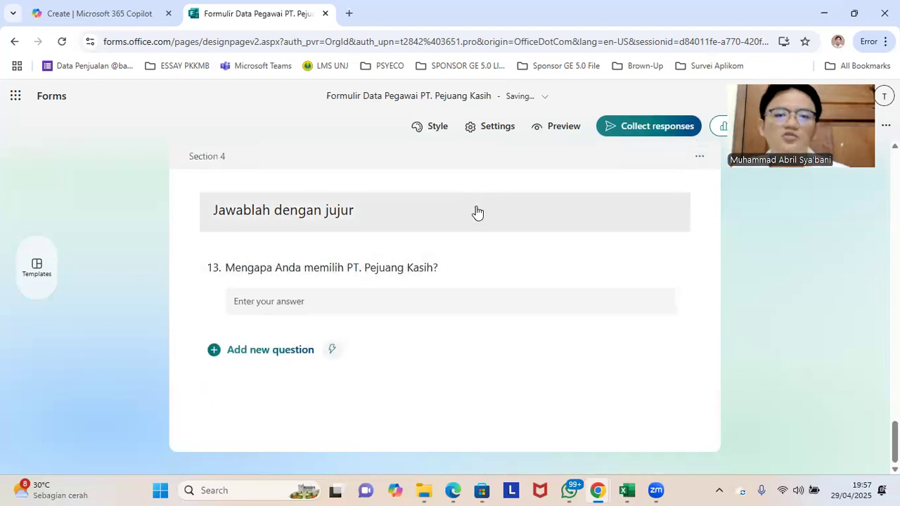
# Step: Make question 13, "Mengapa Anda memilih PT. Pejuang Kasih?", required and enable long answers for it
pyautogui.scroll(2, 480, 242)
pyautogui.scroll(-2, 467, 289)
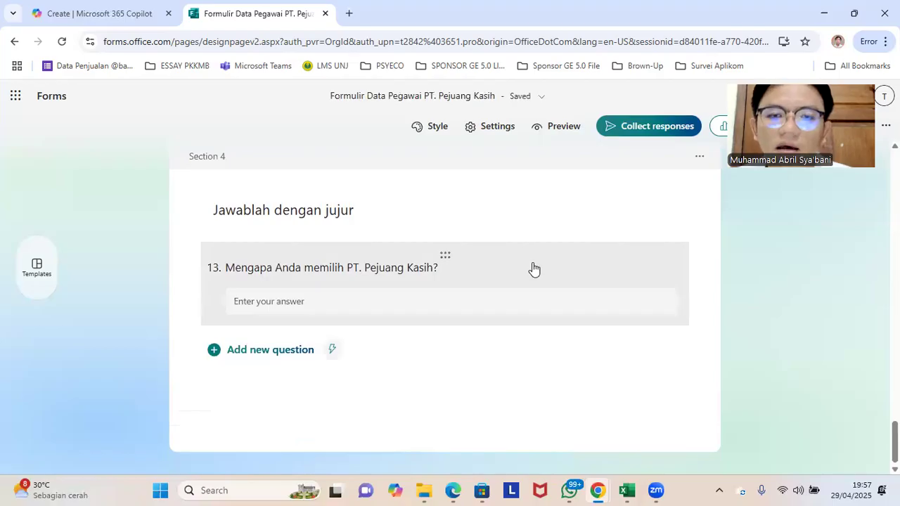
pyautogui.click(513, 274)
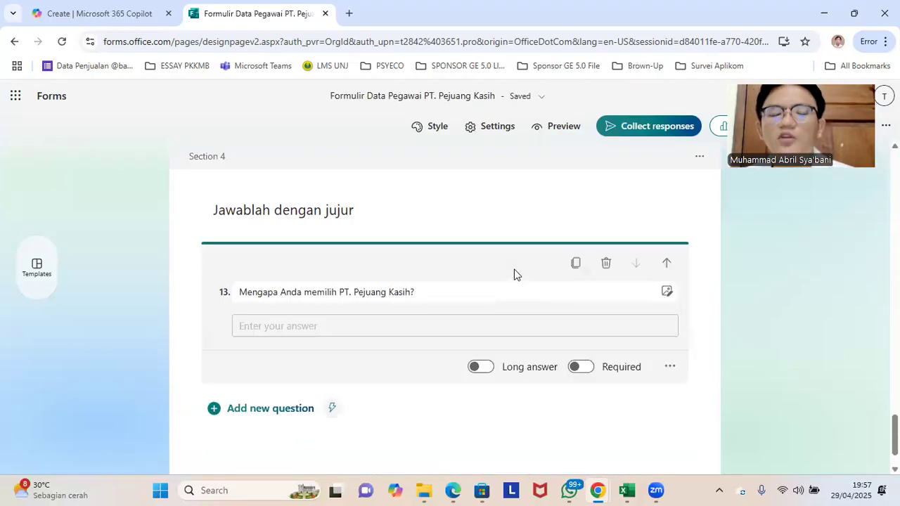
pyautogui.click(579, 366)
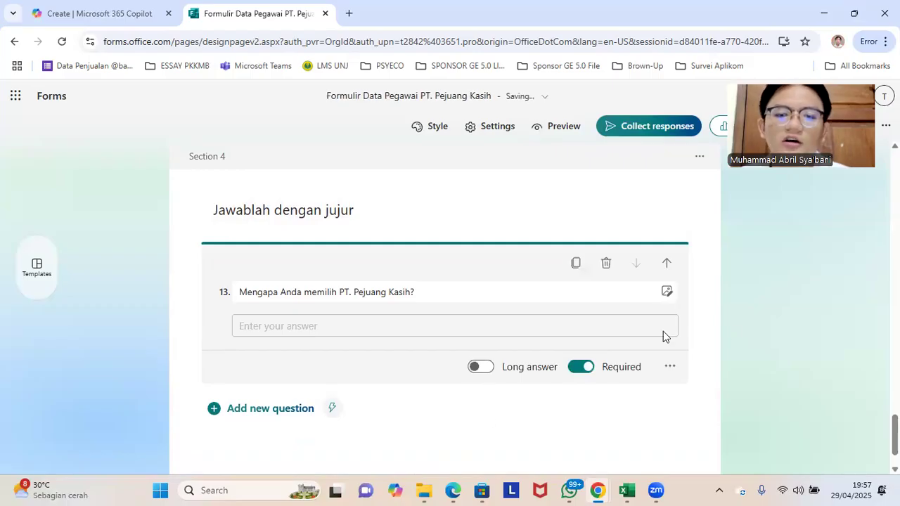
pyautogui.click(473, 367)
# Step: Add branching to question 10, "Lama Bekerja", so that "< 5 Tahun" goes to section 3, "Jawablah dengan jujur"
pyautogui.scroll(1, 616, 343)
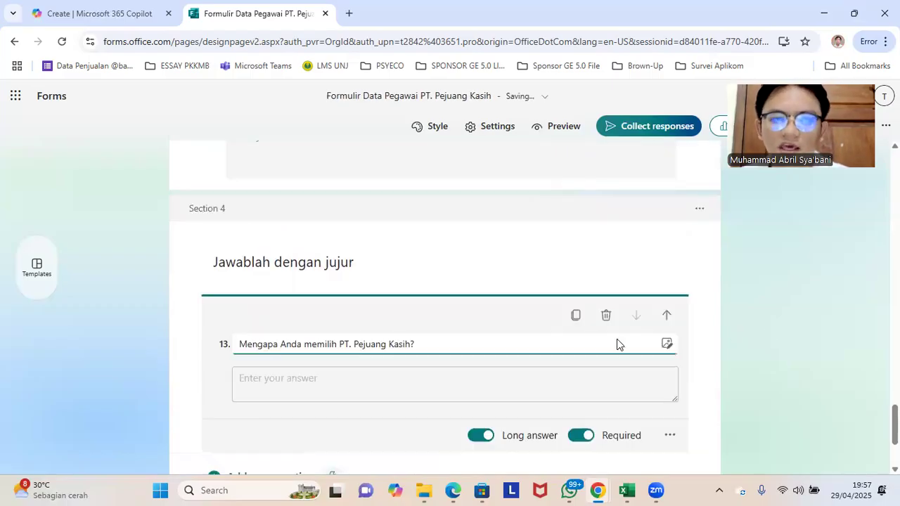
pyautogui.scroll(7, 617, 343)
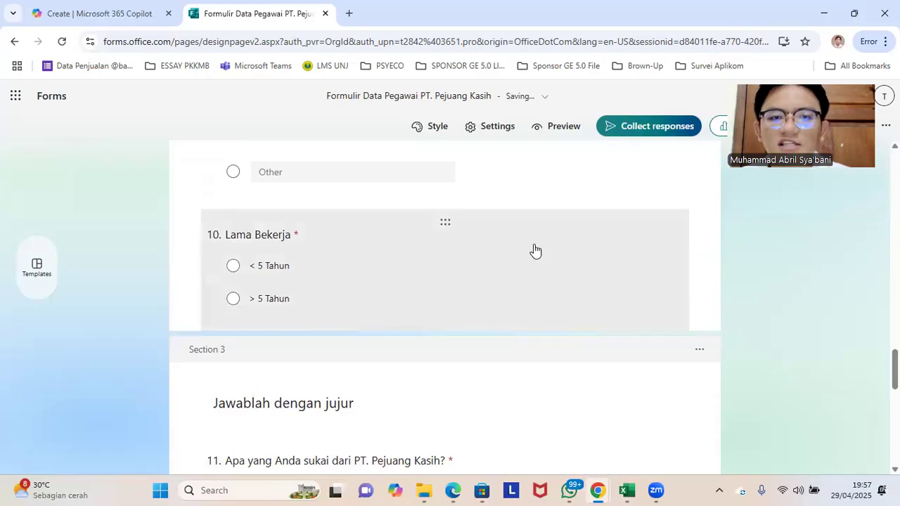
pyautogui.click(533, 249)
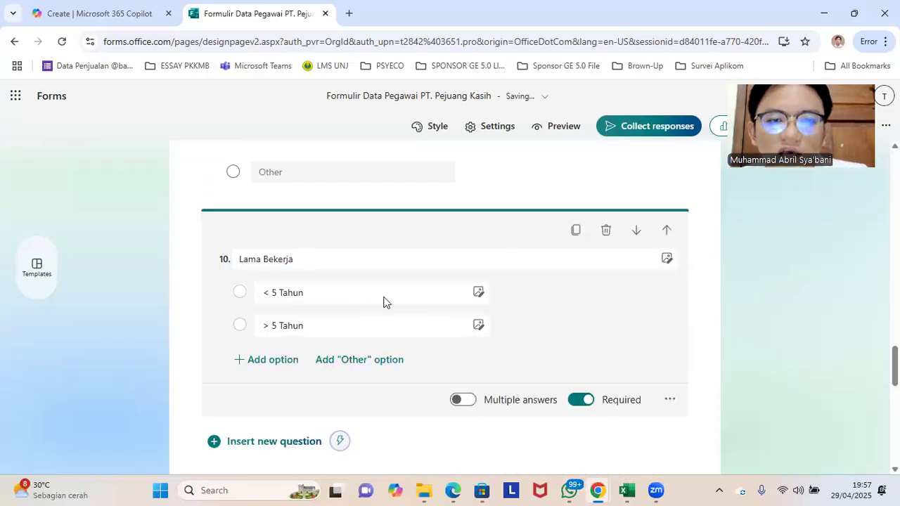
pyautogui.click(670, 400)
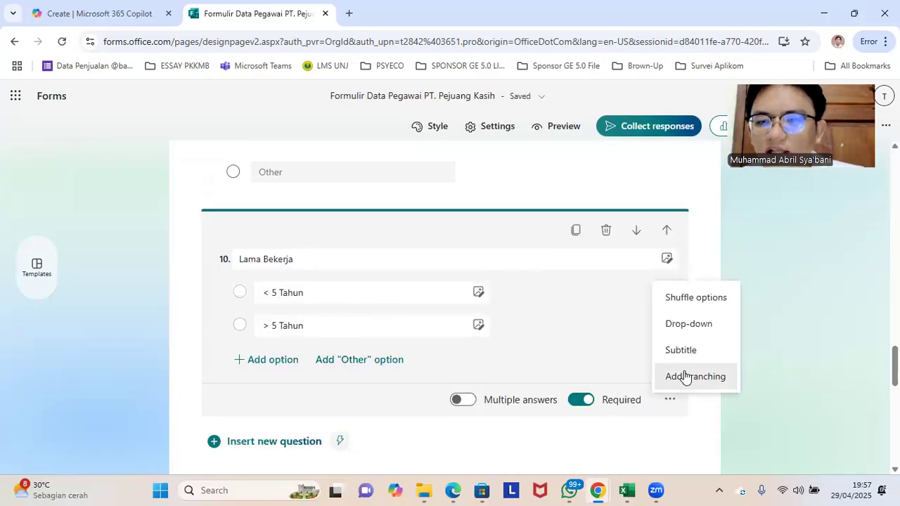
pyautogui.click(685, 376)
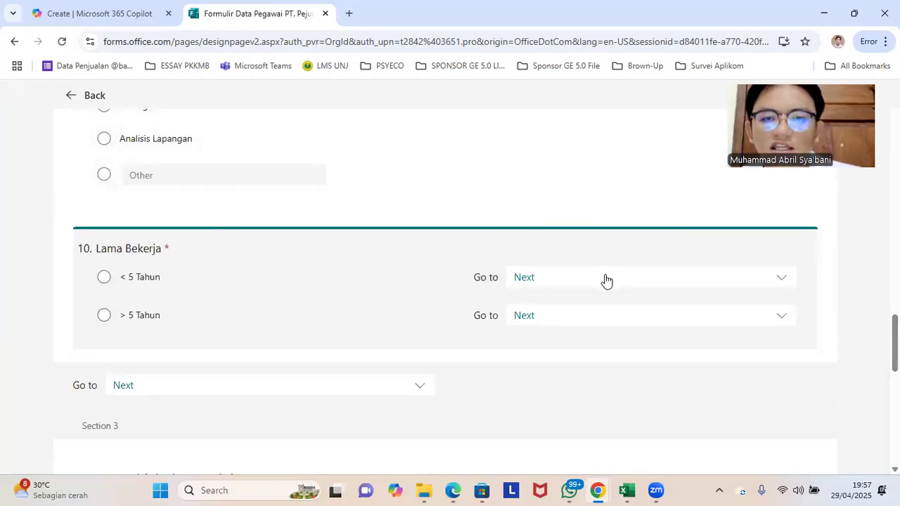
pyautogui.click(532, 320)
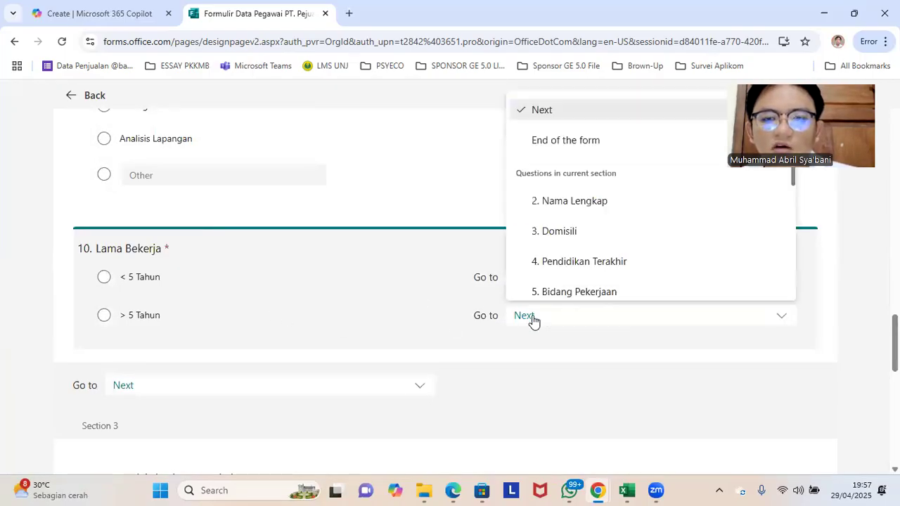
pyautogui.click(491, 371)
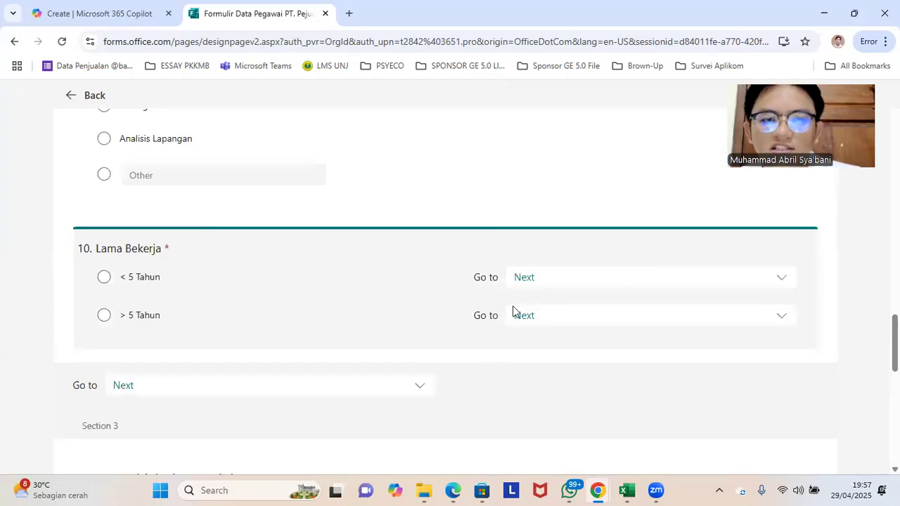
pyautogui.click(546, 276)
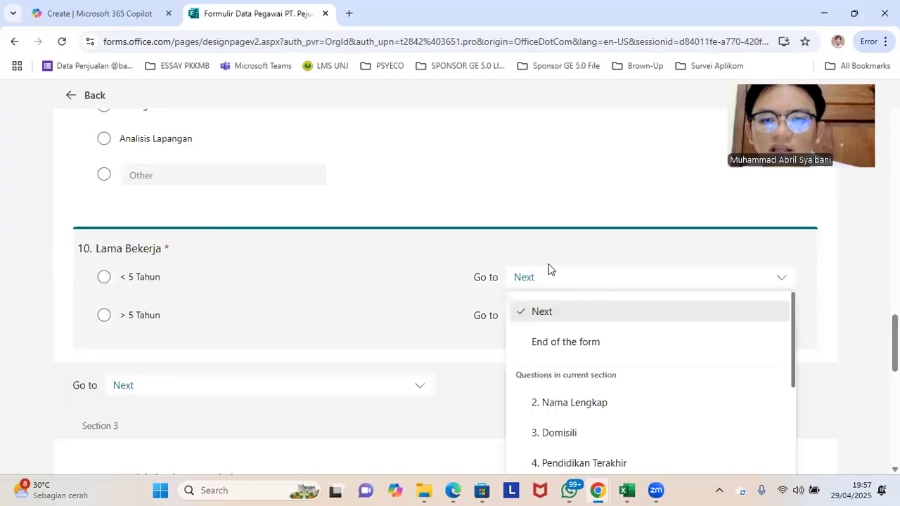
pyautogui.scroll(-4, 563, 369)
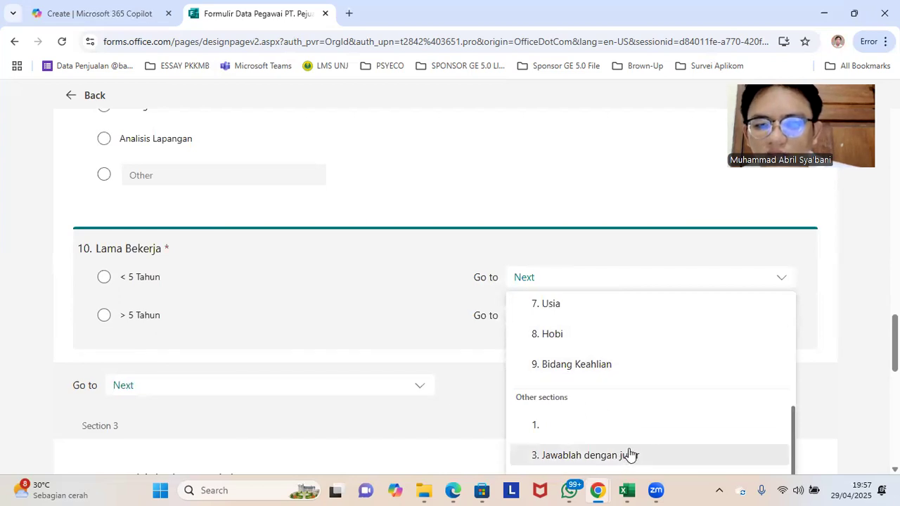
pyautogui.click(632, 455)
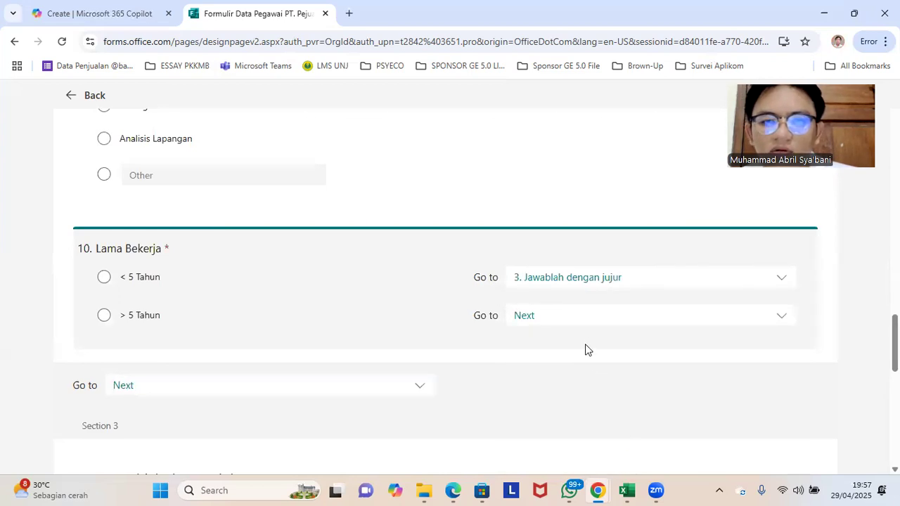
# Step: Change the branching of question 10, "Lama Bekerja", so that "< 5 Tahun" goes to section 4, "Jawablah dengan jujur"
pyautogui.scroll(-2, 404, 331)
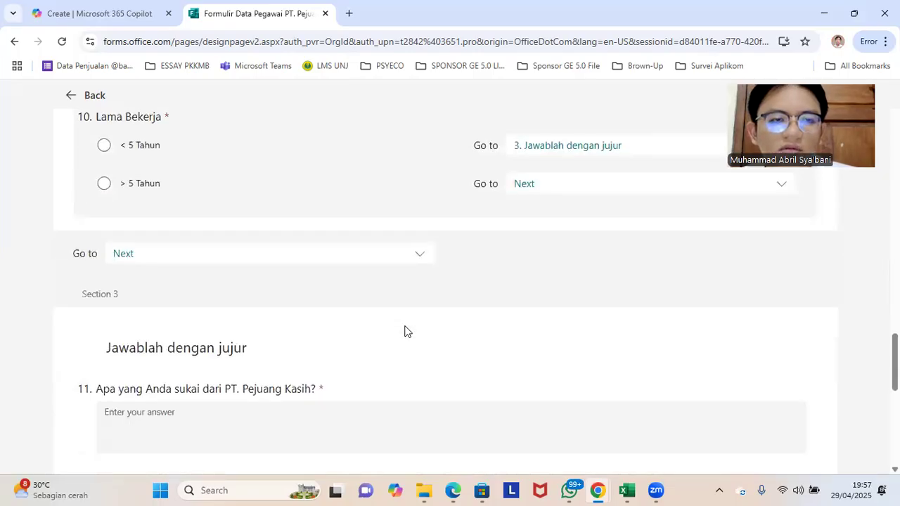
pyautogui.scroll(1, 478, 260)
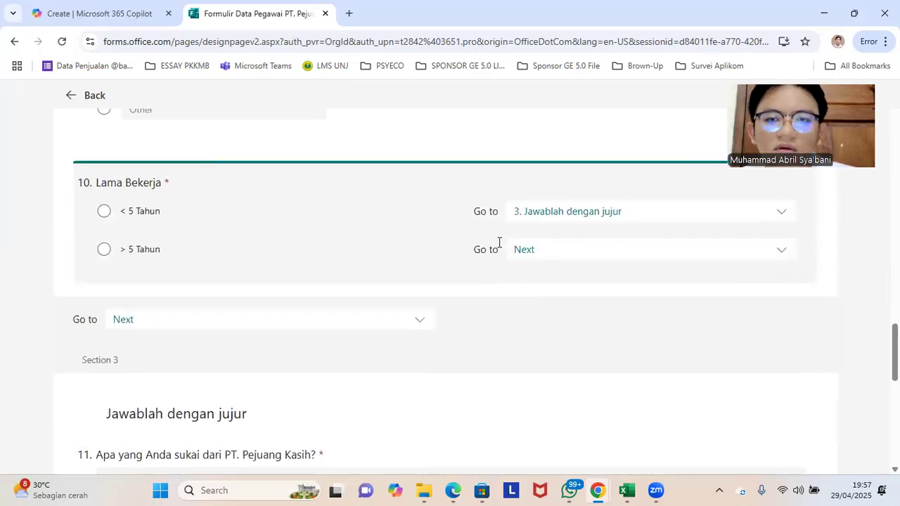
pyautogui.click(567, 213)
pyautogui.click(612, 420)
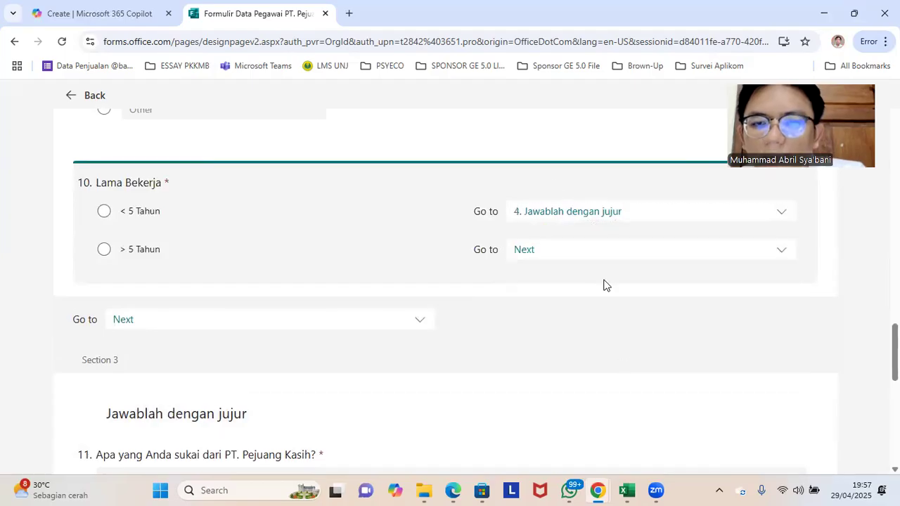
# Step: Branch the "> 5 Tahun" answer of question 10 to section 3, "Jawablah dengan jujur", and return to the form editor
pyautogui.scroll(-5, 386, 342)
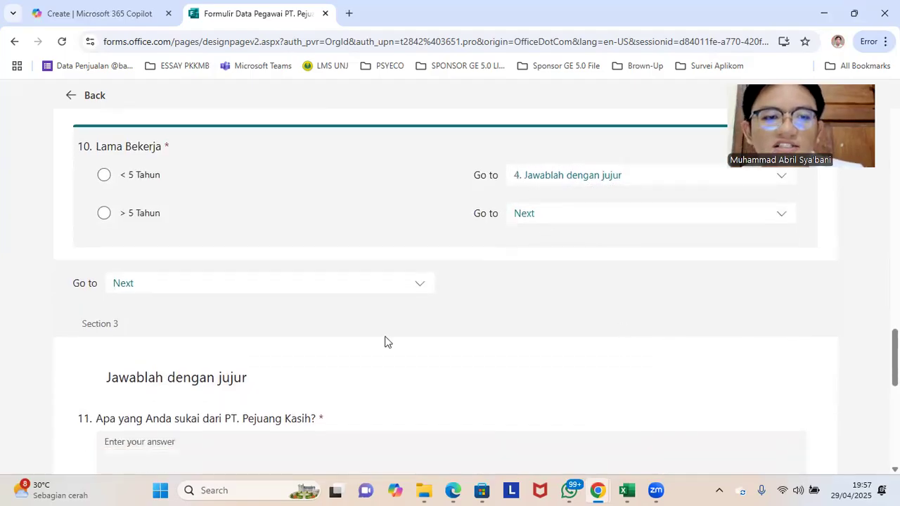
pyautogui.scroll(4, 255, 327)
pyautogui.scroll(1, 482, 272)
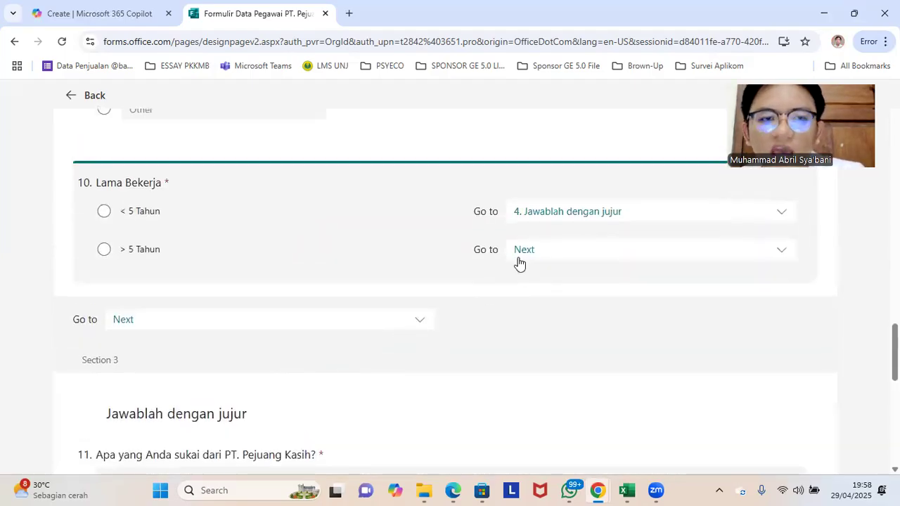
pyautogui.click(554, 260)
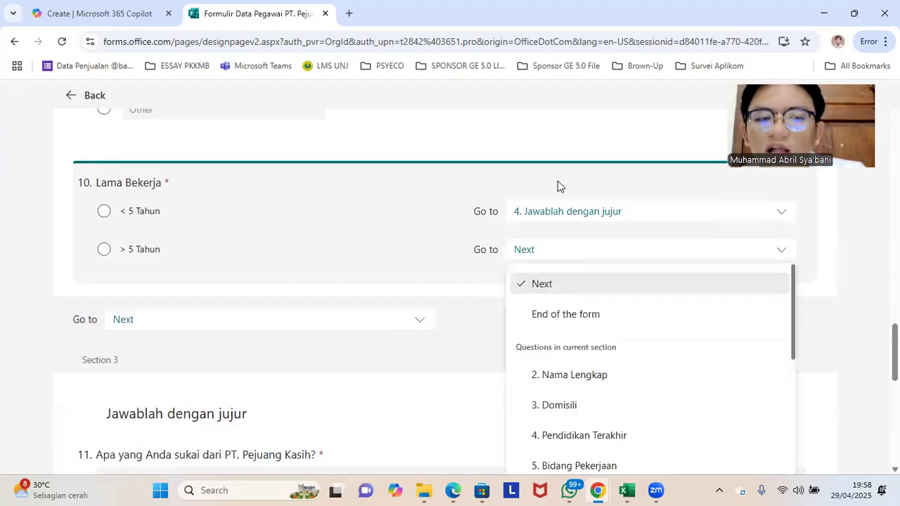
pyautogui.scroll(-3, 606, 380)
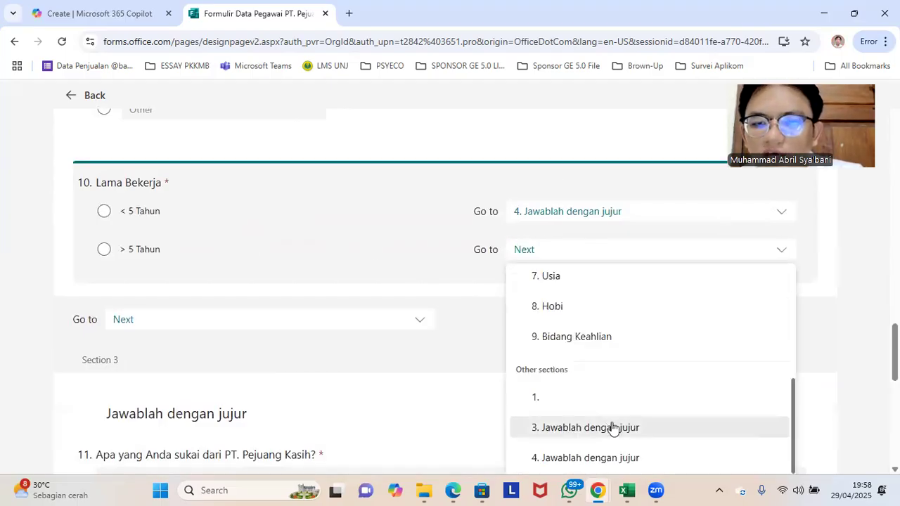
pyautogui.click(573, 429)
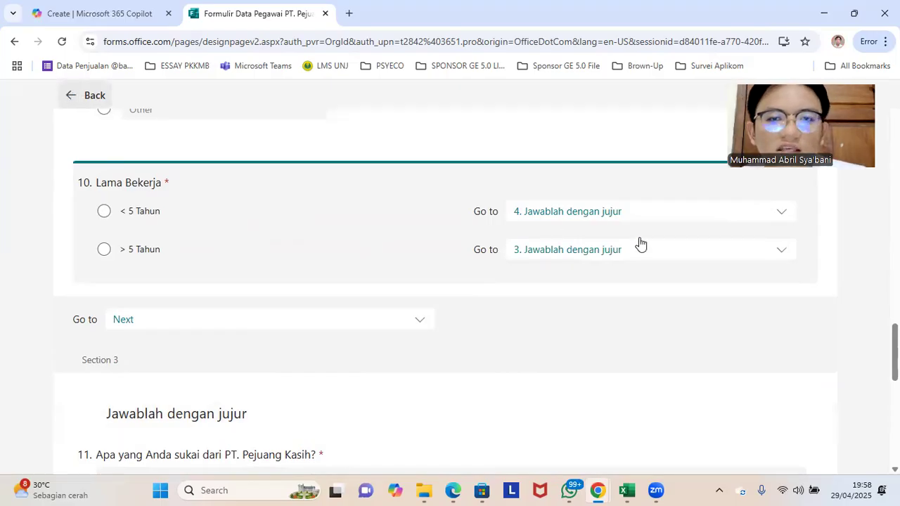
pyautogui.scroll(-10, 526, 240)
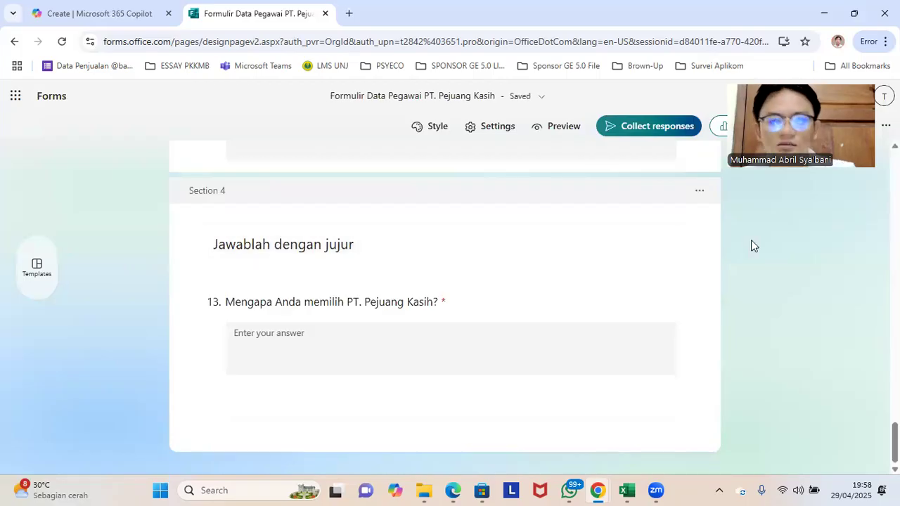
# Step: Set response collection so that anyone can respond, and shorten the form's sharing URL
pyautogui.click(648, 127)
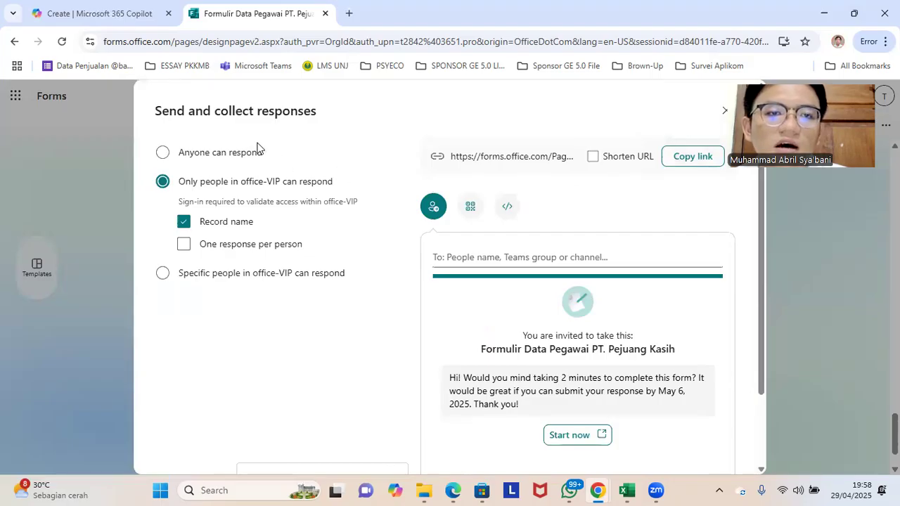
pyautogui.click(235, 155)
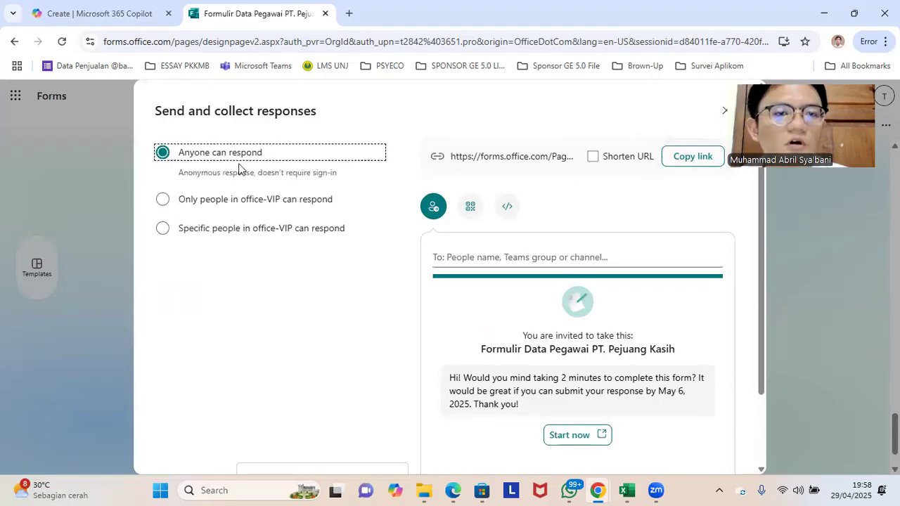
pyautogui.click(258, 204)
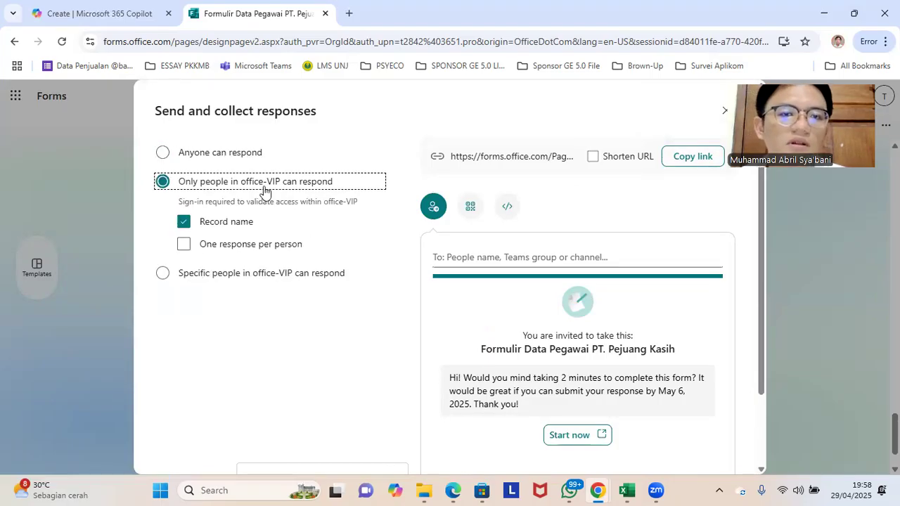
pyautogui.click(233, 155)
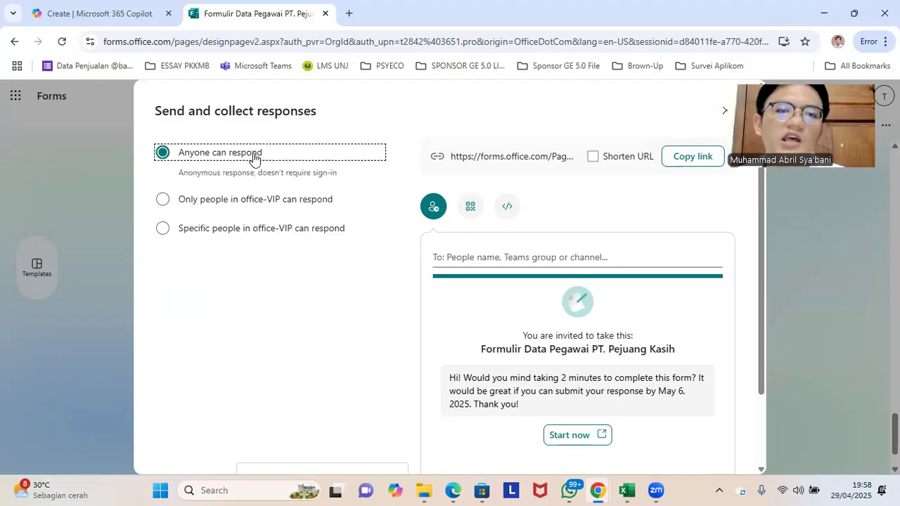
pyautogui.click(594, 159)
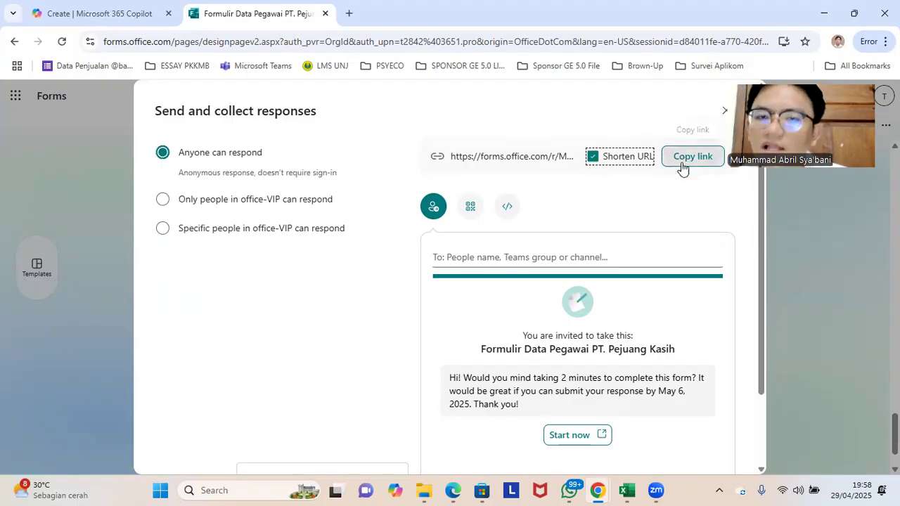
pyautogui.scroll(-1, 632, 211)
pyautogui.scroll(1, 636, 207)
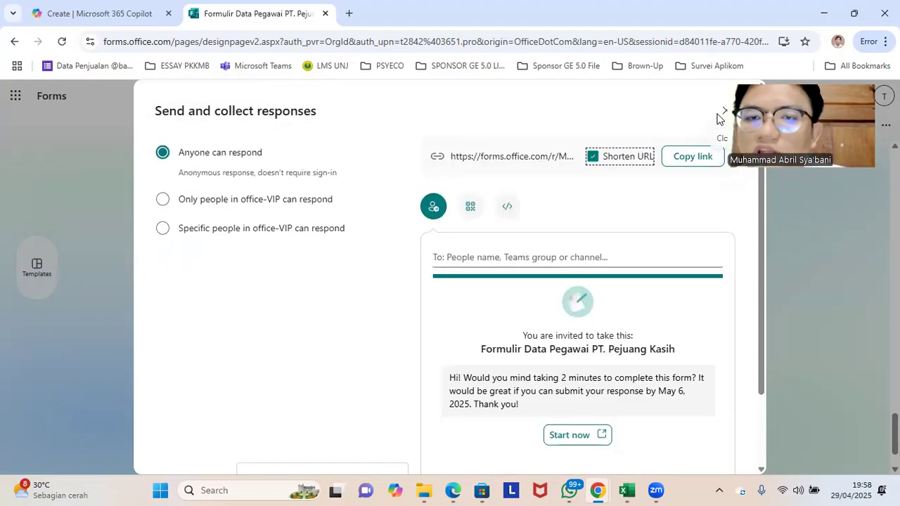
pyautogui.click(720, 112)
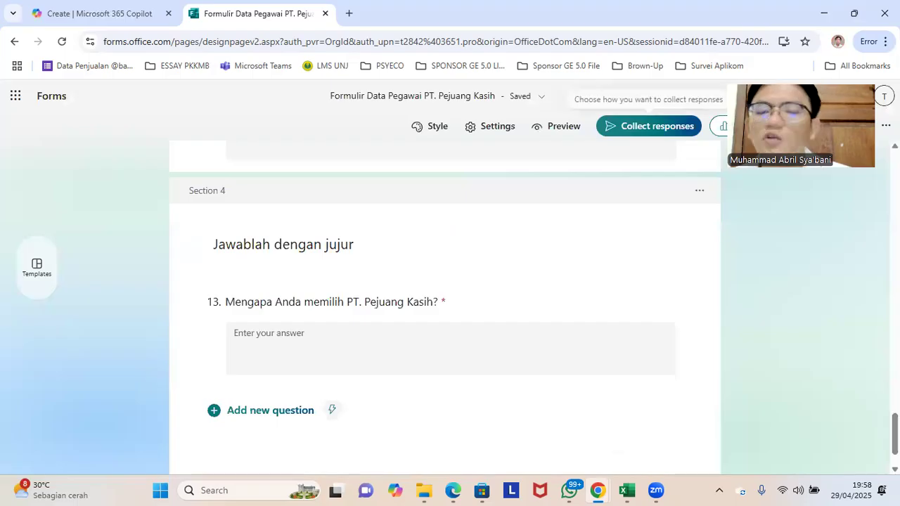
# Step: Review the form's responses overview, and return to the questions to look through them
pyautogui.moveTo(725, 90); pyautogui.dragTo(725, 174)
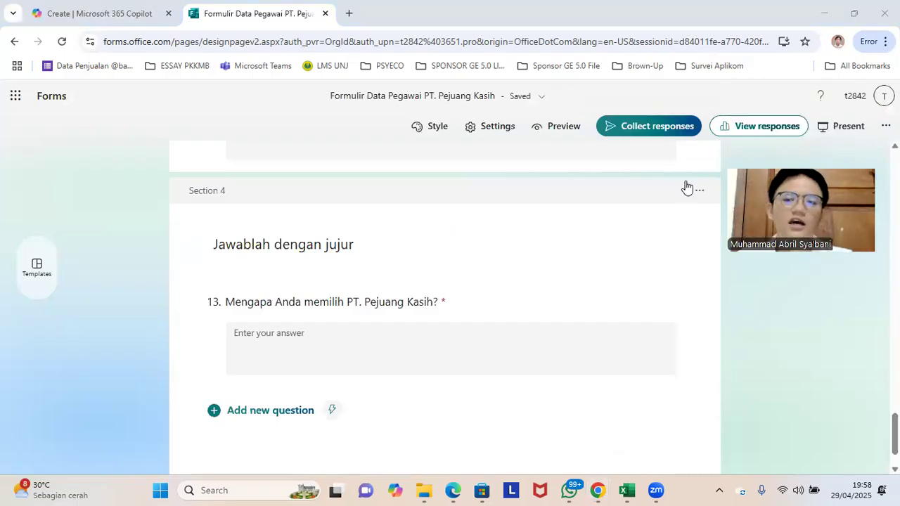
pyautogui.click(746, 130)
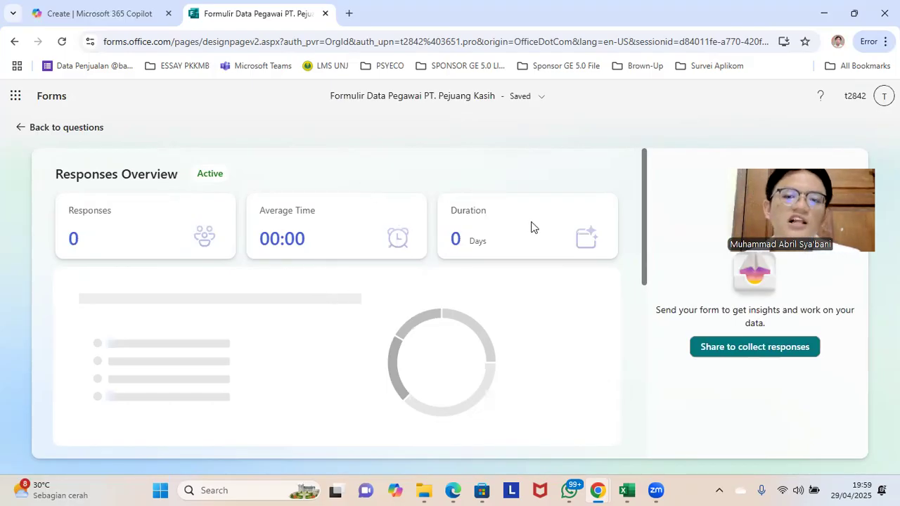
pyautogui.scroll(-2, 488, 315)
pyautogui.scroll(2, 532, 283)
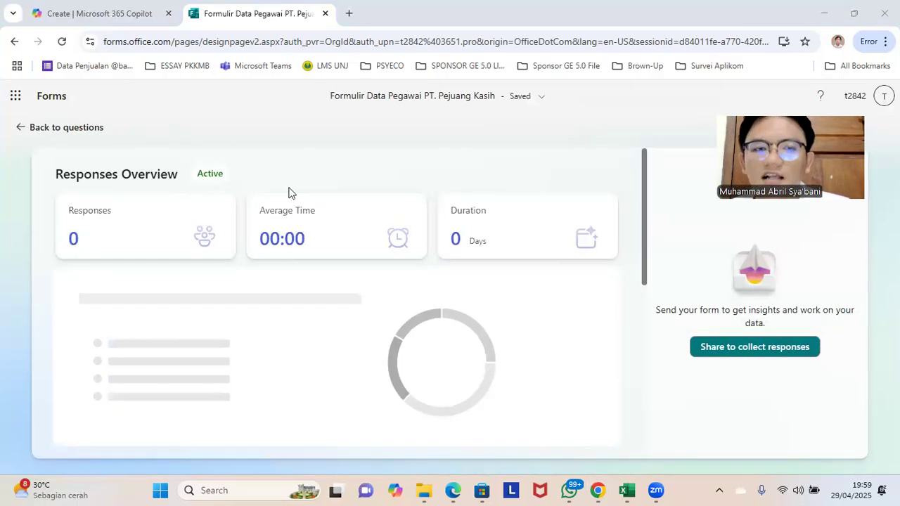
pyautogui.click(14, 125)
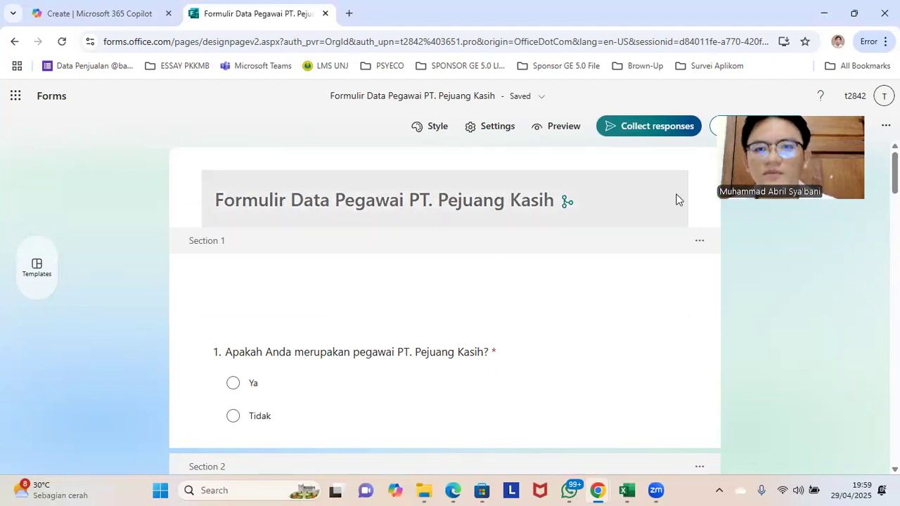
pyautogui.scroll(-5, 674, 318)
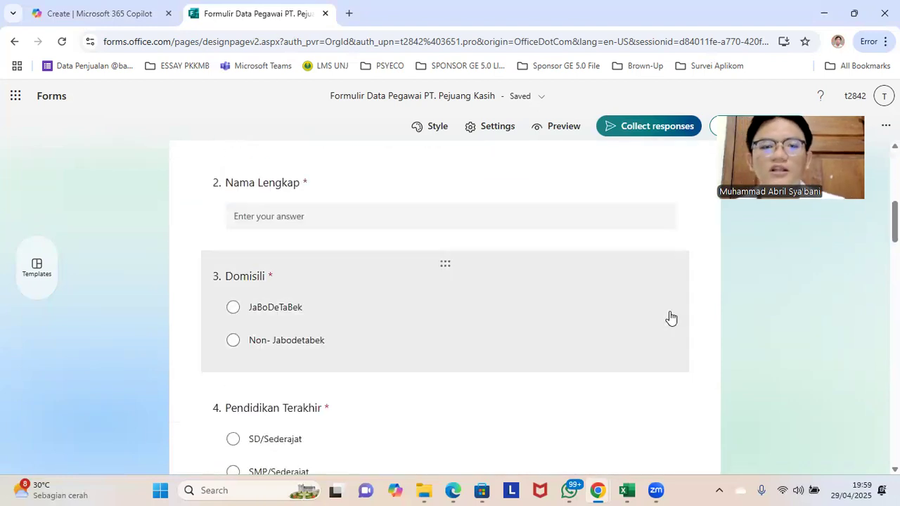
pyautogui.scroll(5, 638, 317)
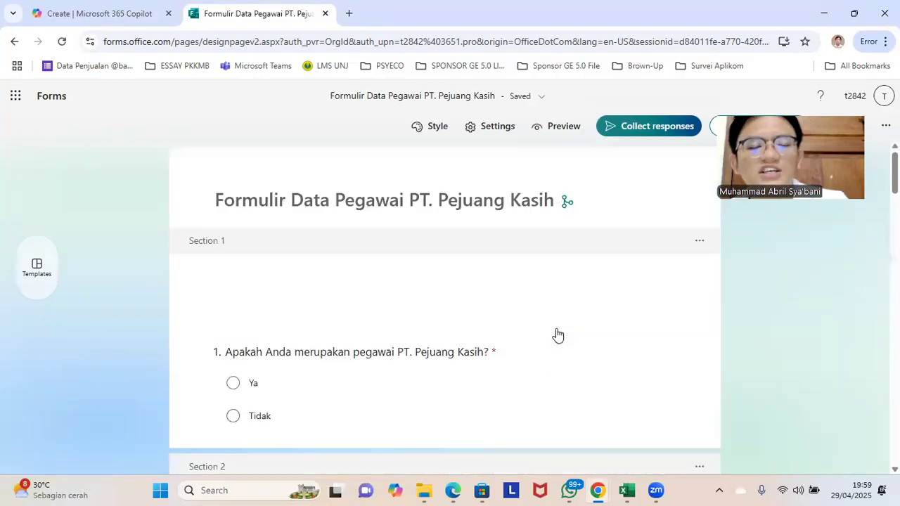
pyautogui.scroll(-10, 557, 332)
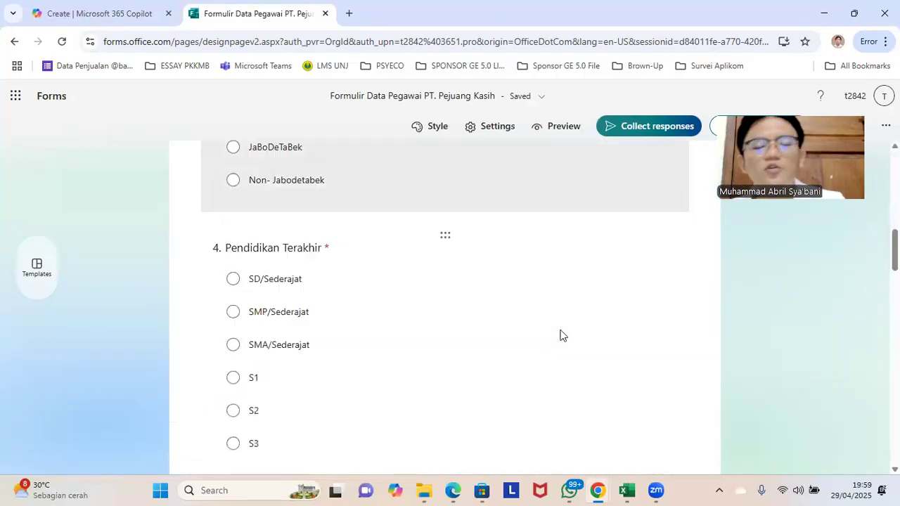
pyautogui.scroll(-4, 660, 297)
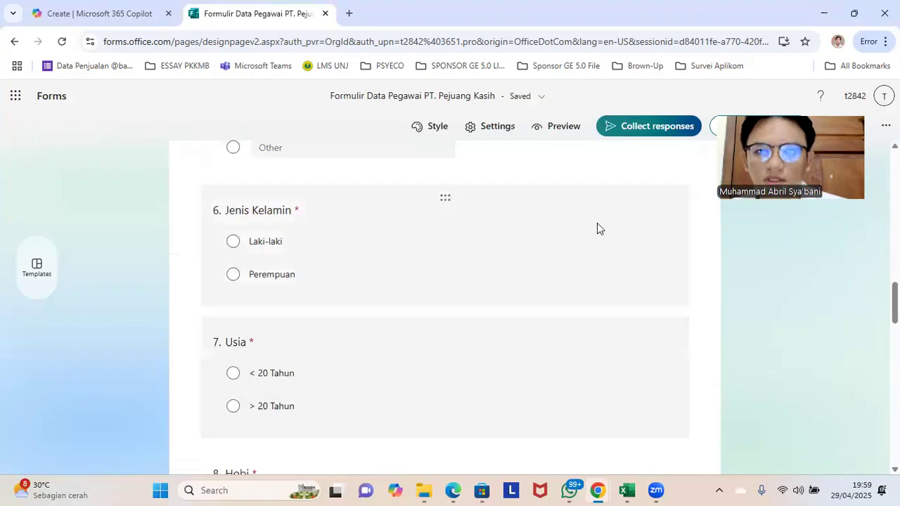
# Step: Switch to the Pivot Table - Advanced workbook in Excel and examine the car sales data and the list of pivot tasks beside it
pyautogui.click(629, 490)
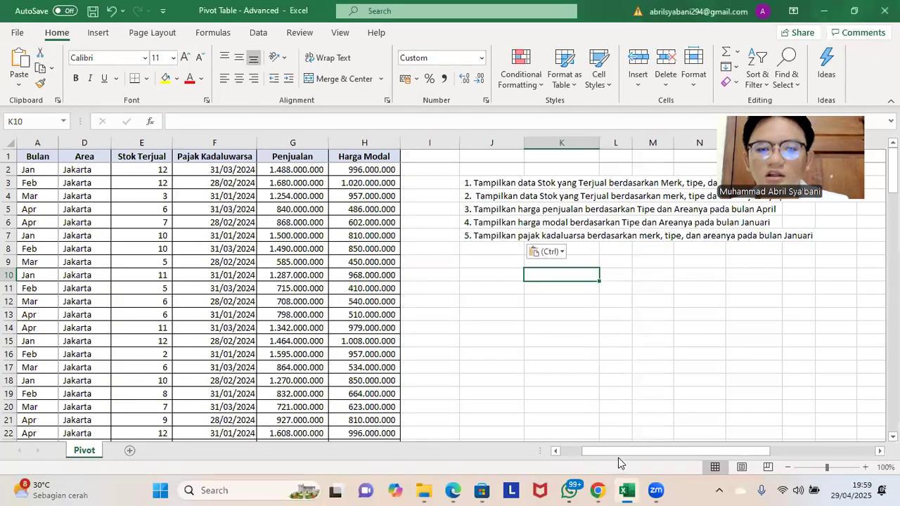
pyautogui.moveTo(606, 458); pyautogui.dragTo(541, 422)
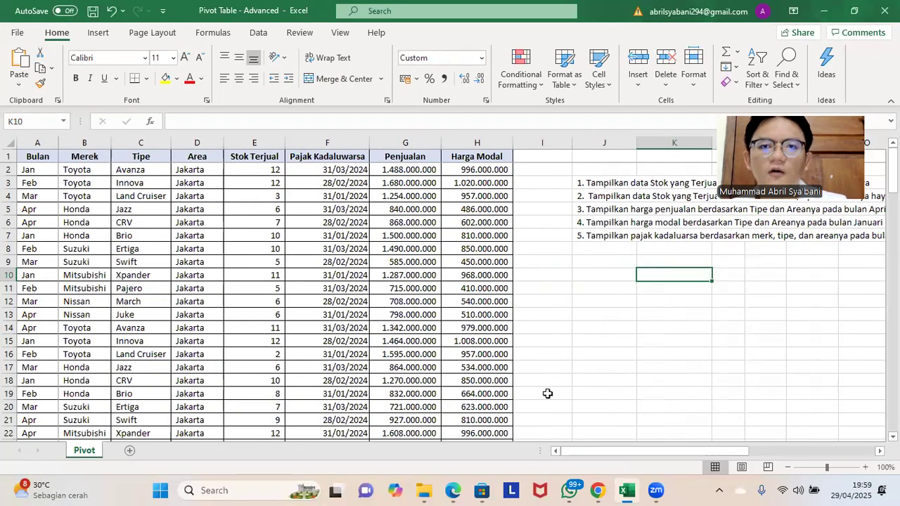
pyautogui.click(540, 231)
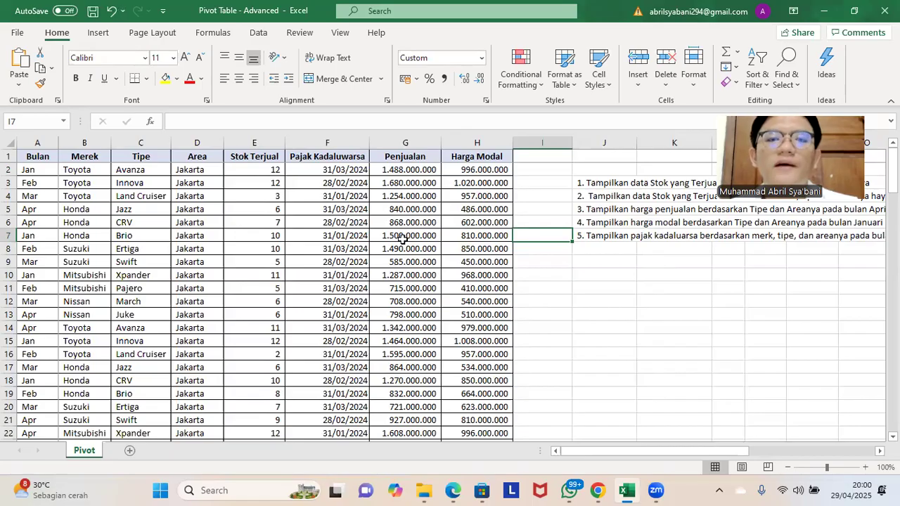
pyautogui.click(629, 275)
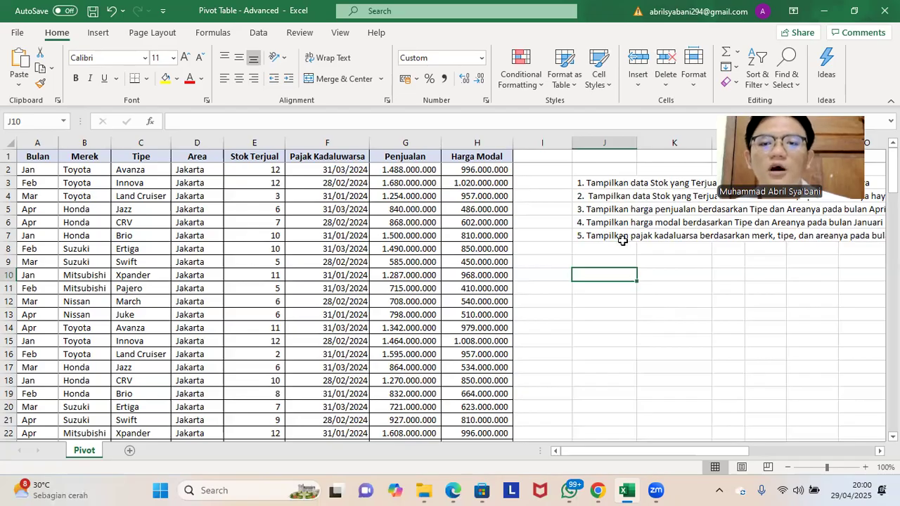
pyautogui.click(624, 264)
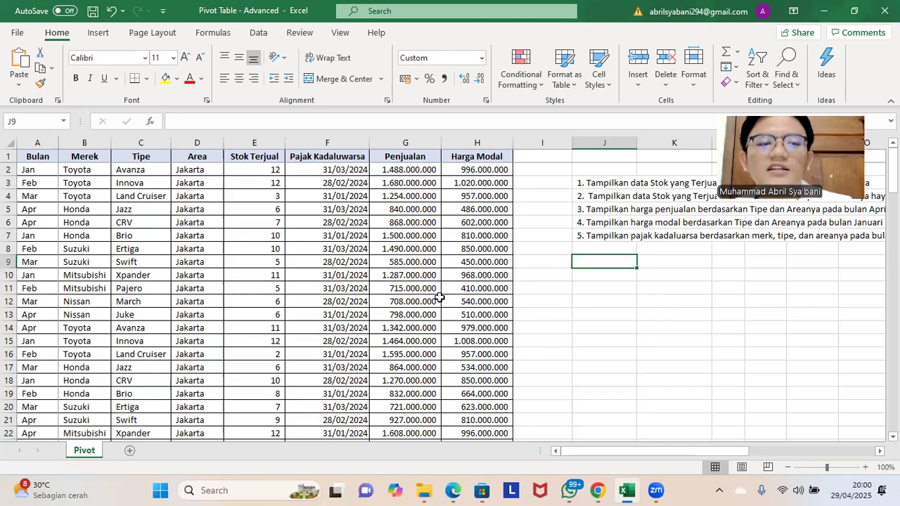
pyautogui.scroll(-1, 404, 264)
pyautogui.scroll(-14, 408, 266)
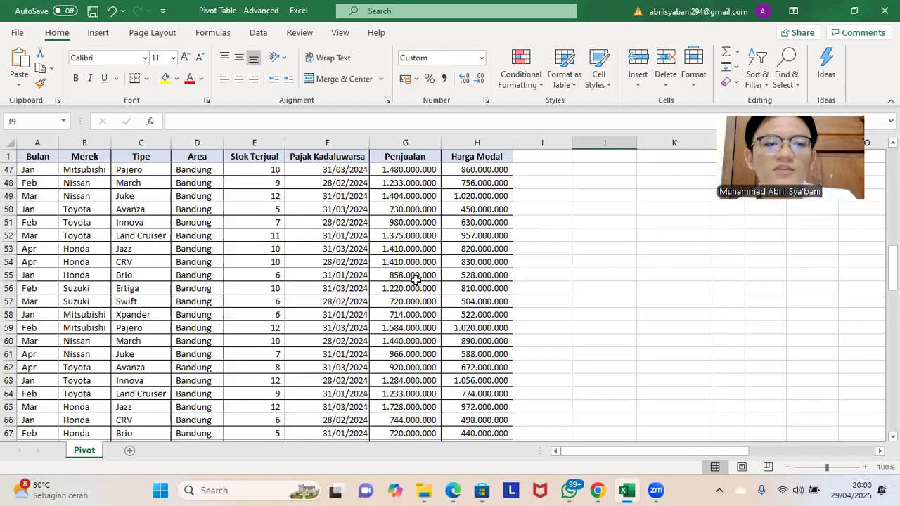
pyautogui.scroll(-19, 418, 272)
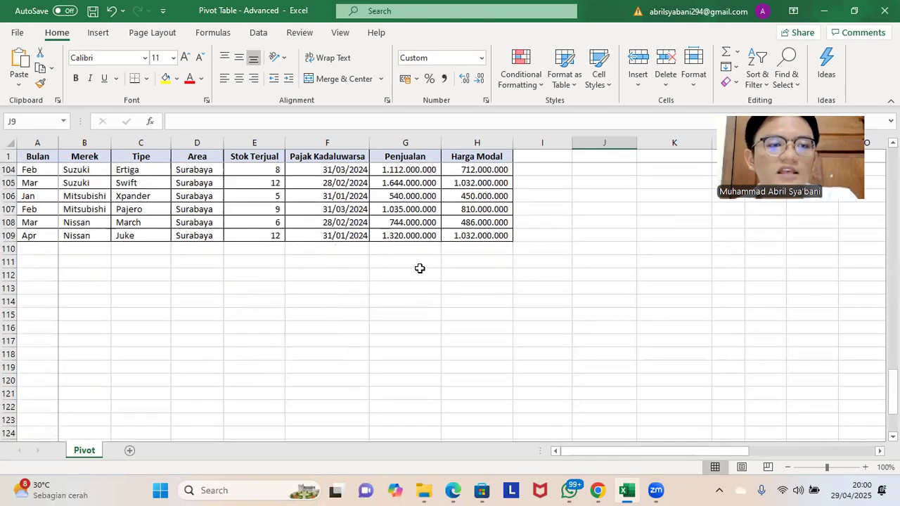
pyautogui.scroll(20, 423, 285)
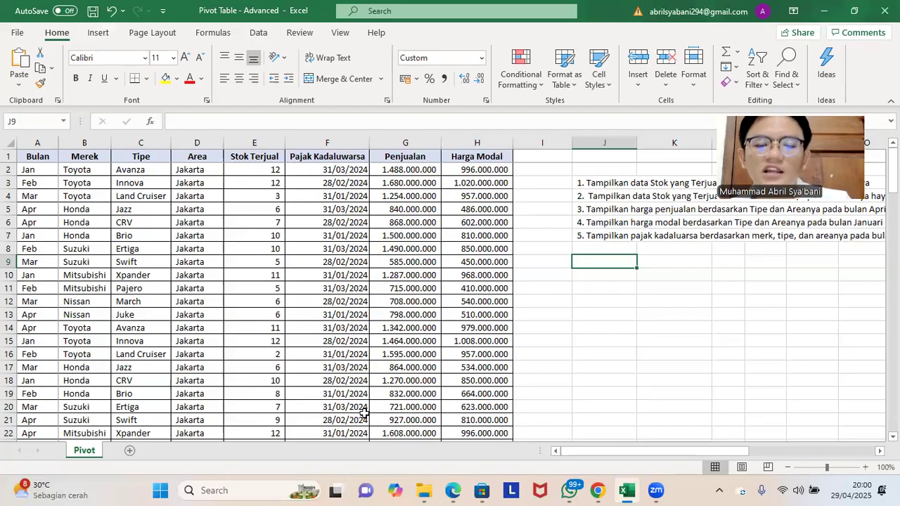
pyautogui.moveTo(633, 453); pyautogui.dragTo(658, 453)
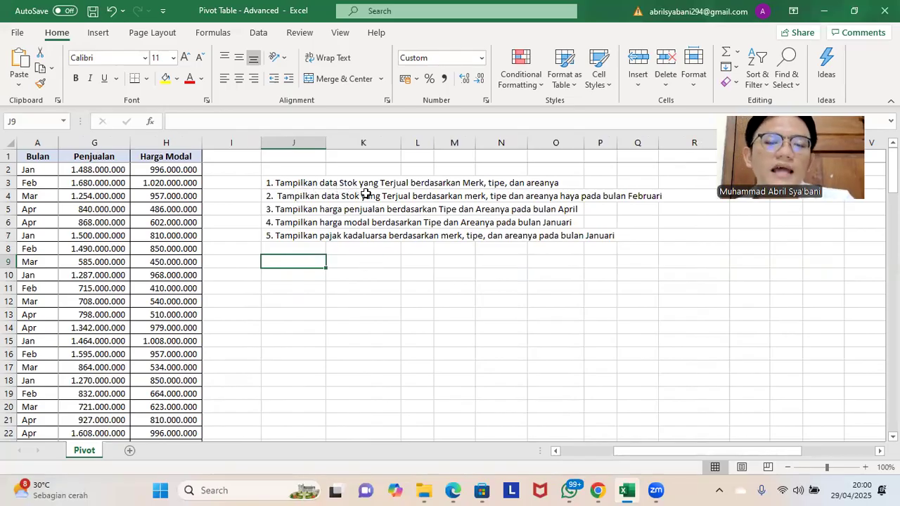
pyautogui.click(413, 183)
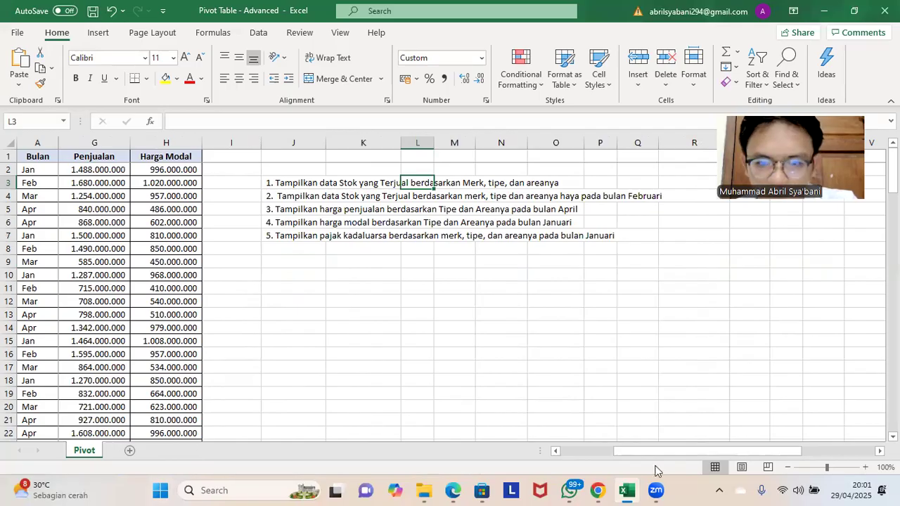
pyautogui.moveTo(621, 453); pyautogui.dragTo(587, 456)
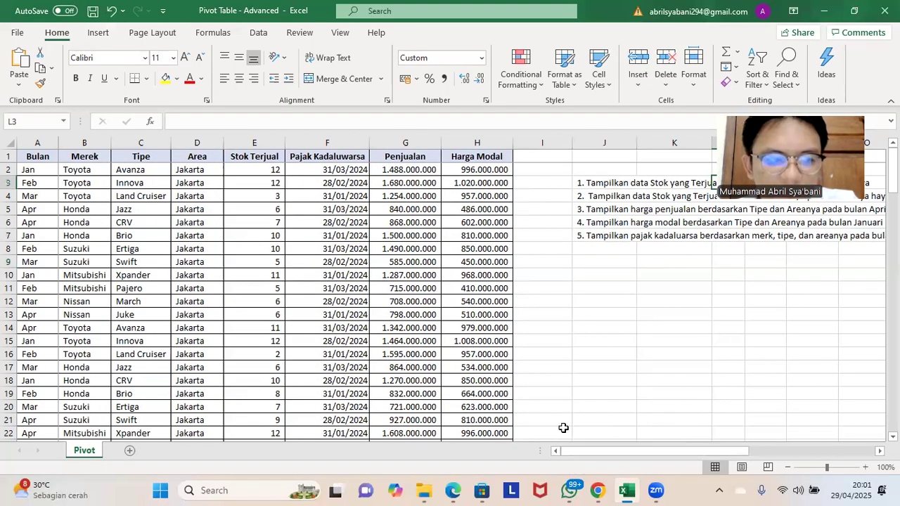
# Step: Select the entire car sales table, including its header row from Bulan to Harga Modal
pyautogui.click(37, 230)
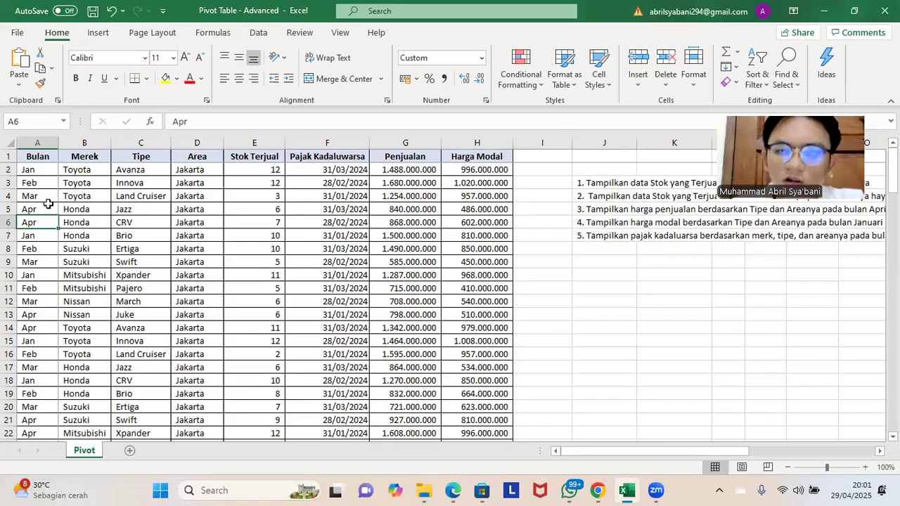
pyautogui.hotkey('ctrl', 'a')
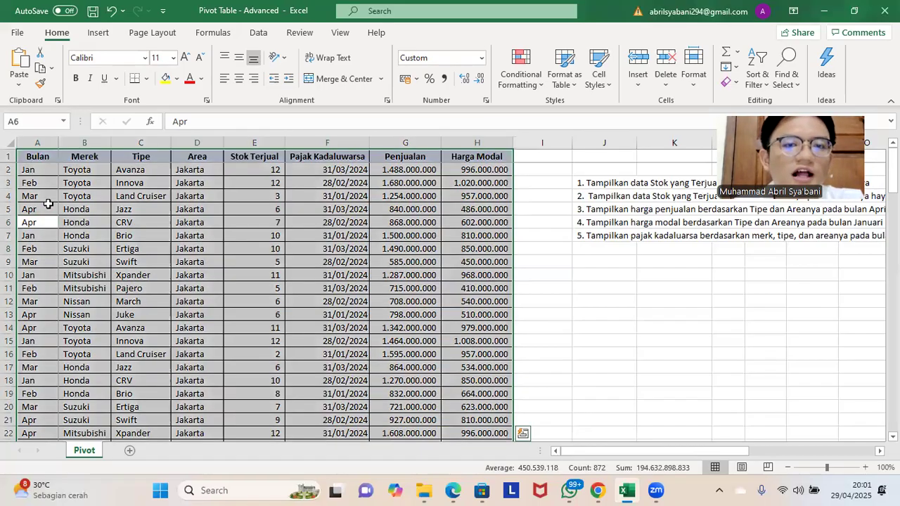
pyautogui.scroll(-7, 144, 338)
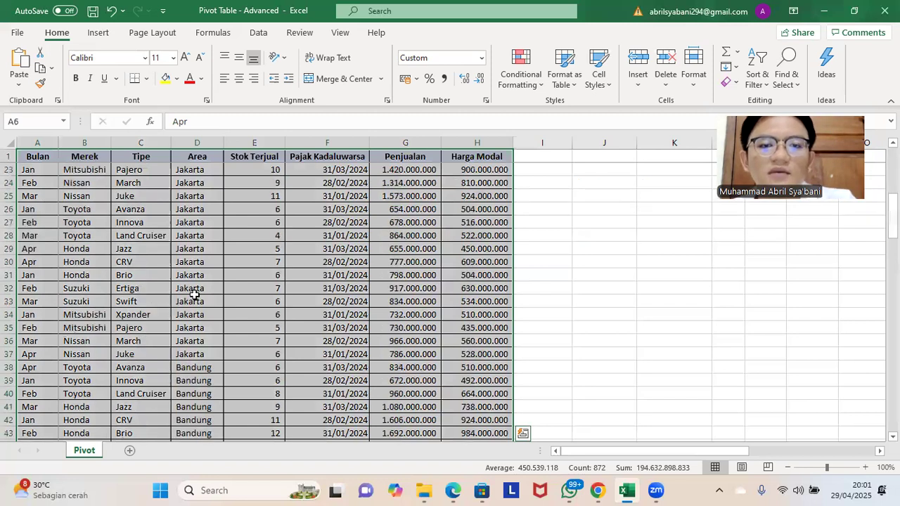
pyautogui.scroll(3, 210, 296)
pyautogui.scroll(4, 243, 300)
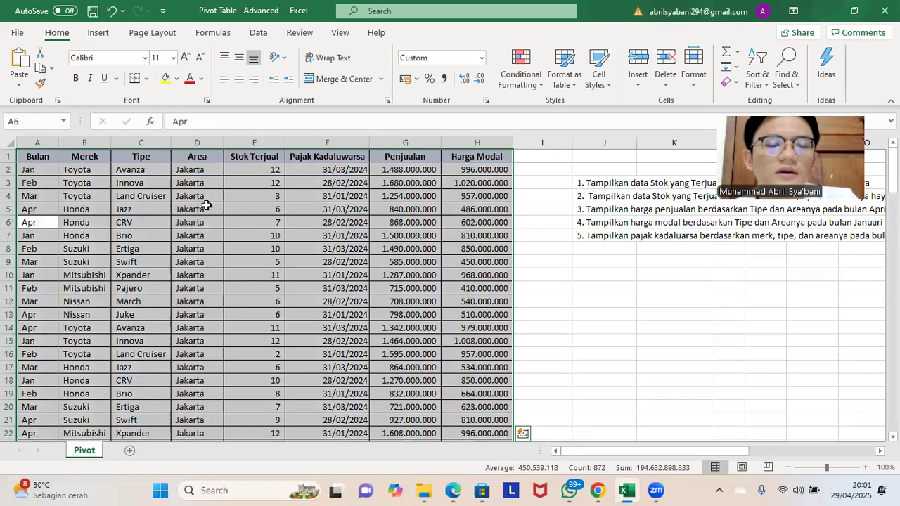
# Step: Create an empty PivotTable from the selected range Pivot!$A$1:$H$109, placed on the existing worksheet at cell K11 below the task list
pyautogui.click(104, 35)
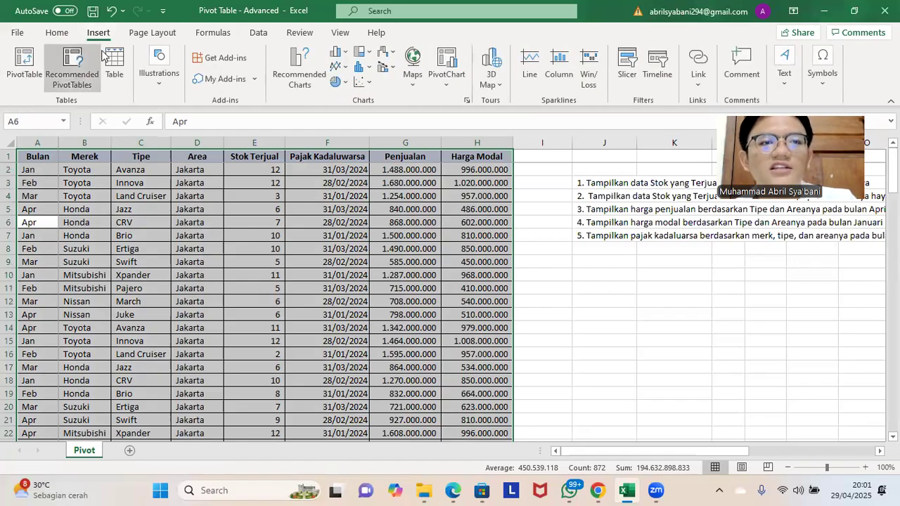
pyautogui.click(24, 63)
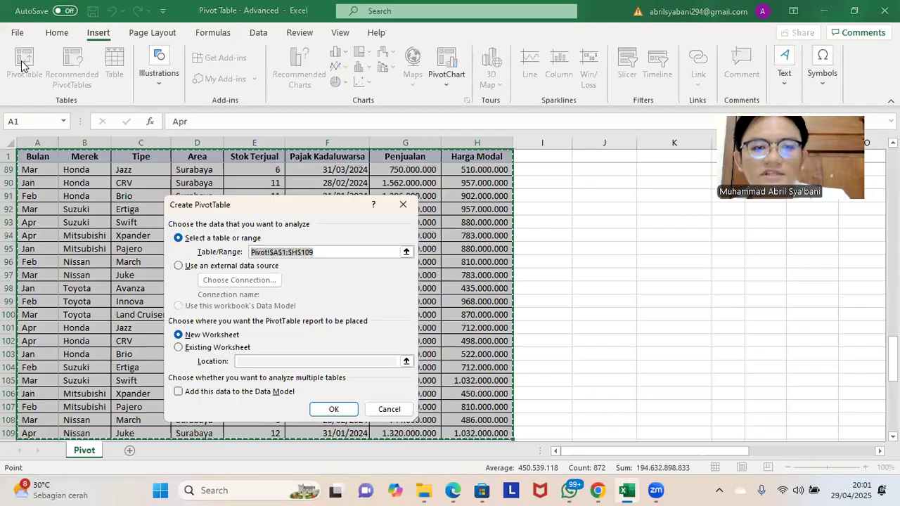
pyautogui.scroll(20, 618, 253)
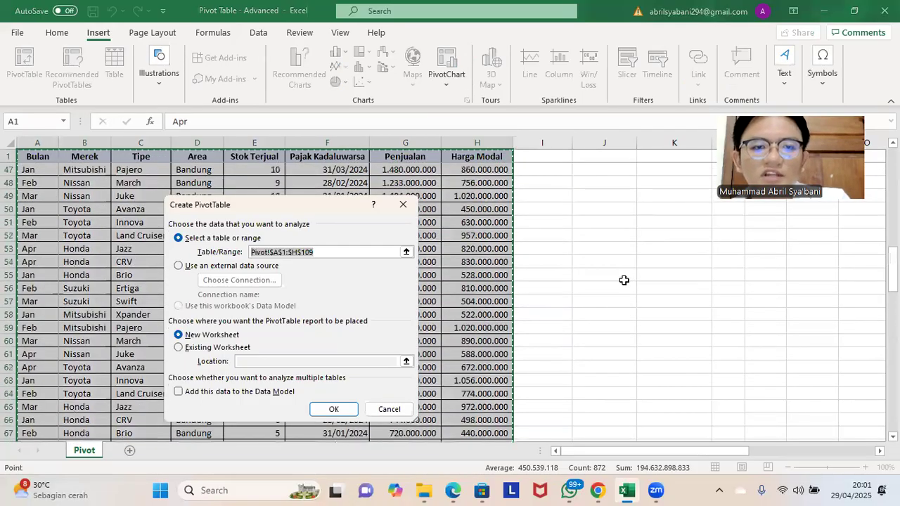
pyautogui.scroll(2, 623, 281)
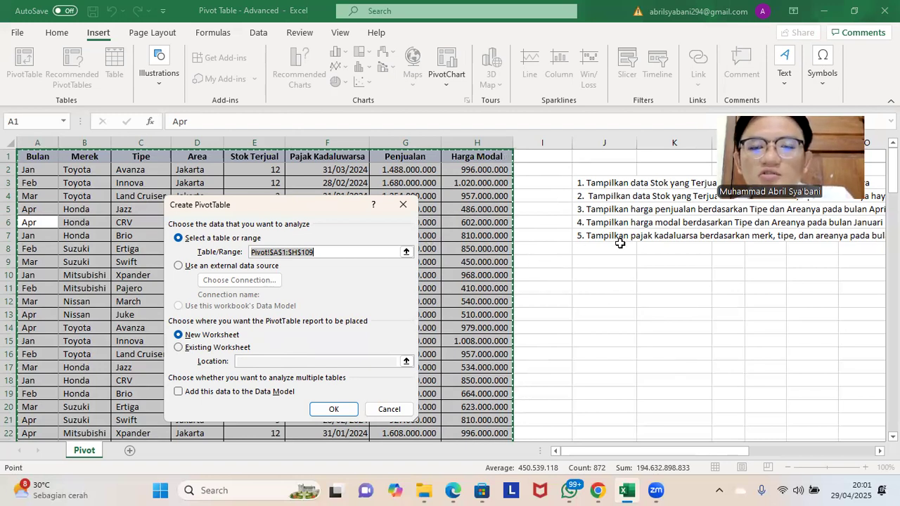
pyautogui.click(208, 350)
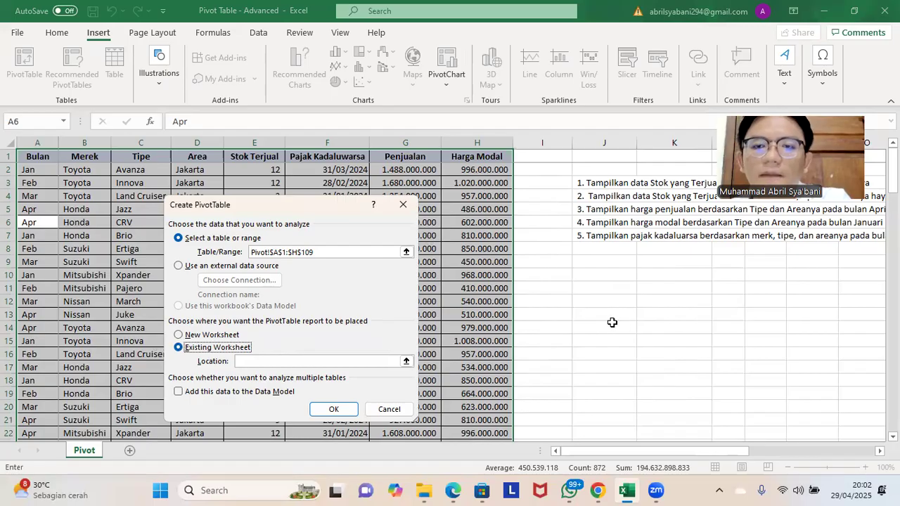
pyautogui.click(667, 290)
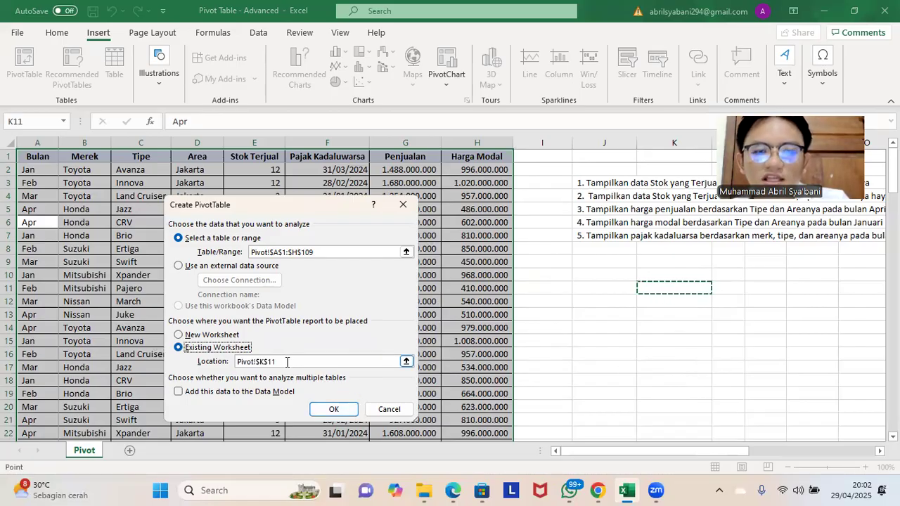
pyautogui.click(344, 411)
pyautogui.moveTo(484, 456); pyautogui.dragTo(541, 457)
pyautogui.scroll(-4, 478, 350)
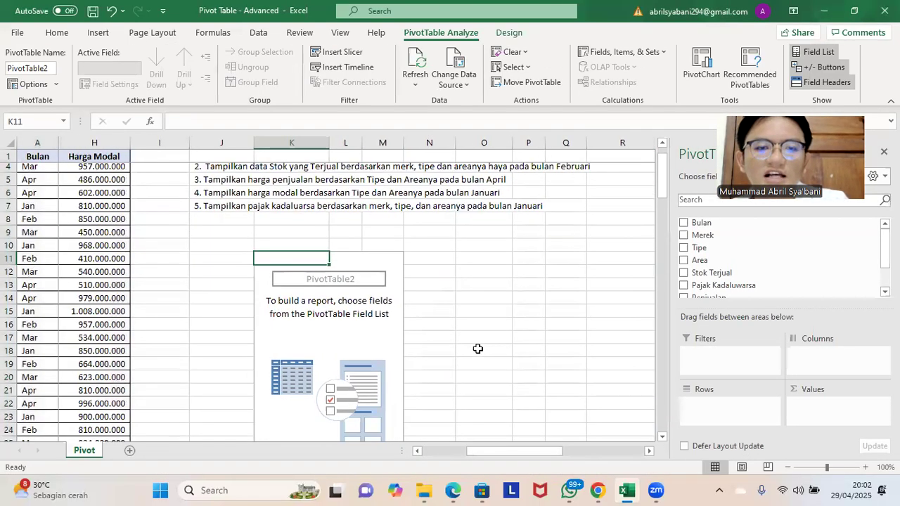
pyautogui.scroll(4, 446, 338)
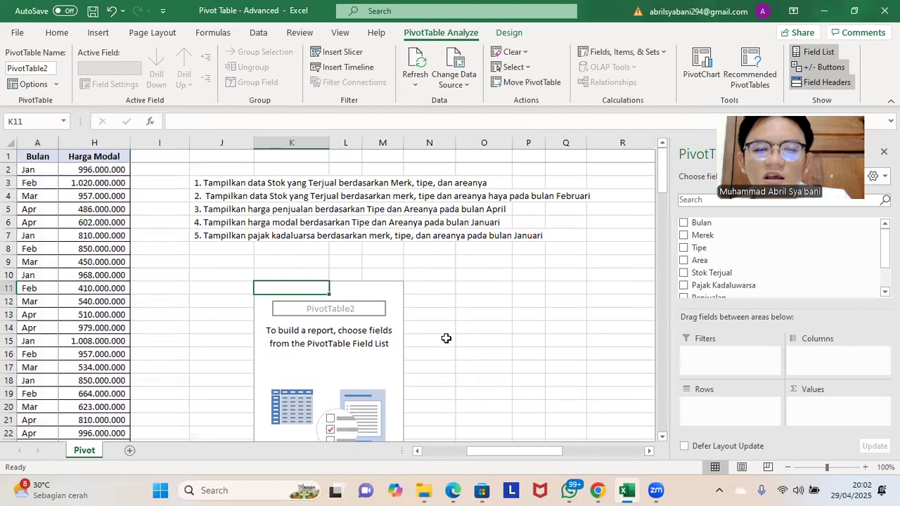
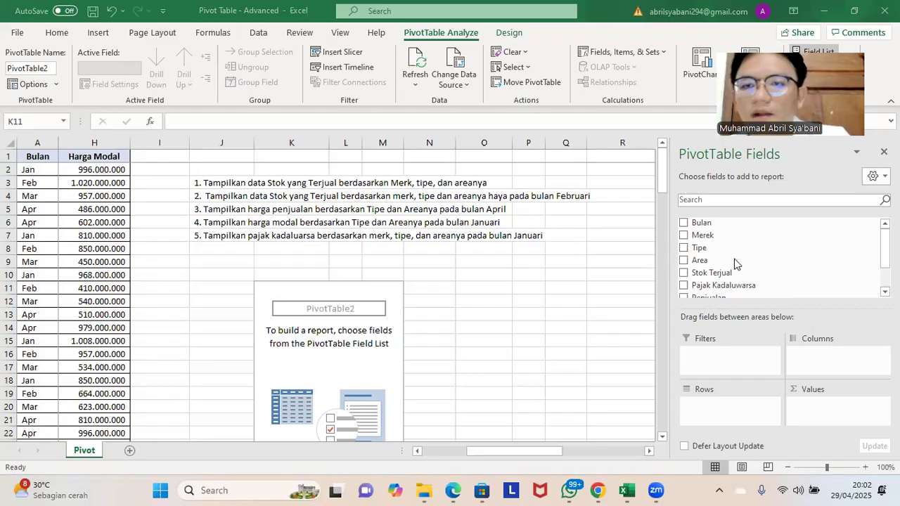
# Step: Lay out the empty pivot table with Merek and Tipe as rows, Area as columns and the sum of Stok Terjual as values
pyautogui.scroll(-1, 738, 264)
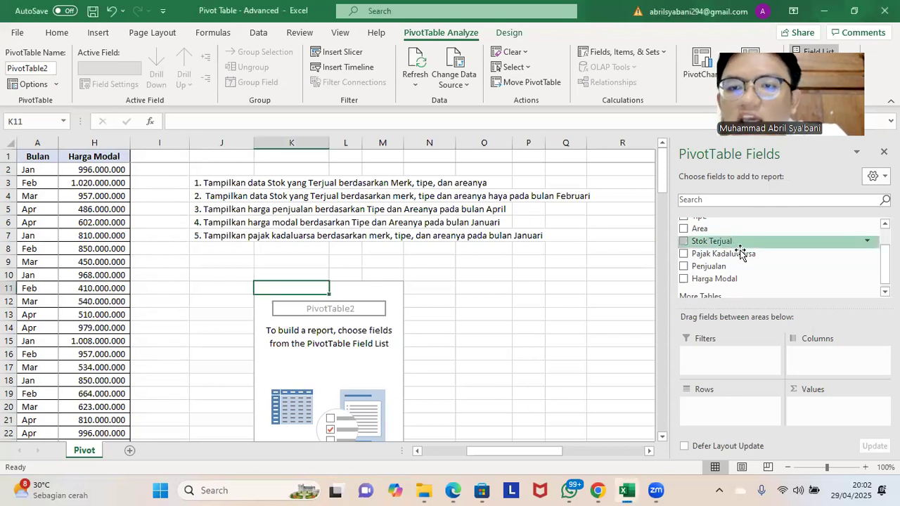
pyautogui.moveTo(821, 406); pyautogui.dragTo(821, 420)
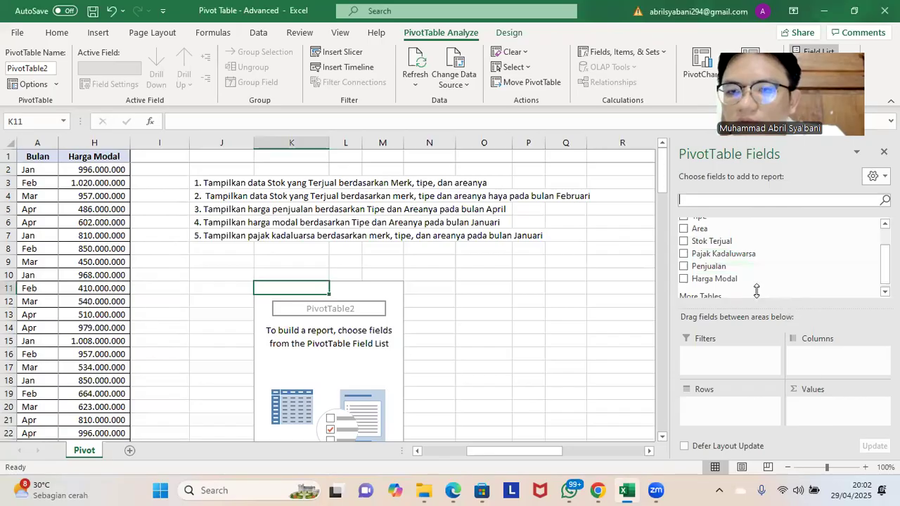
pyautogui.moveTo(747, 243); pyautogui.dragTo(828, 414)
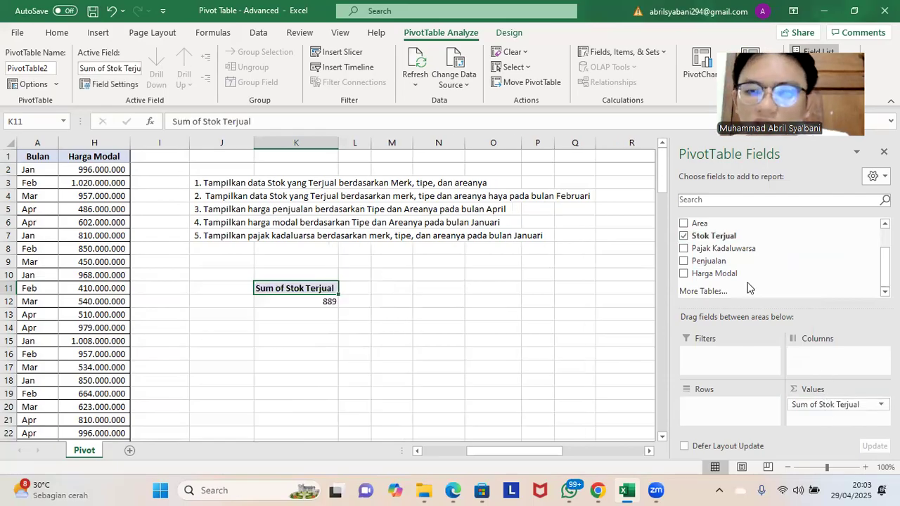
pyautogui.scroll(1, 753, 255)
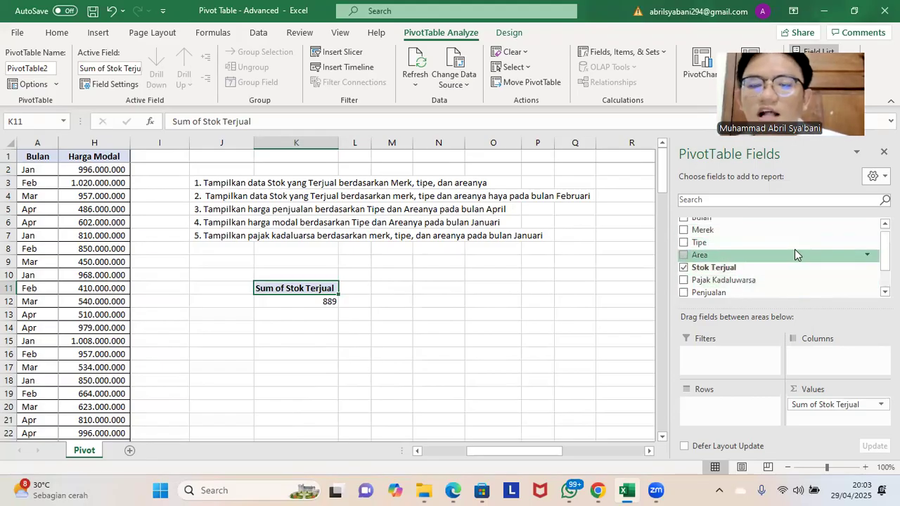
pyautogui.scroll(1, 773, 260)
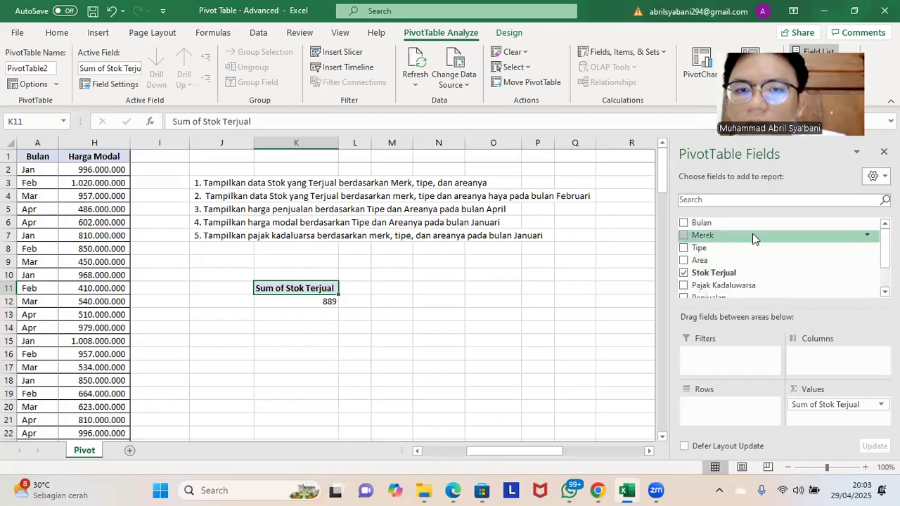
pyautogui.moveTo(752, 234); pyautogui.dragTo(738, 413)
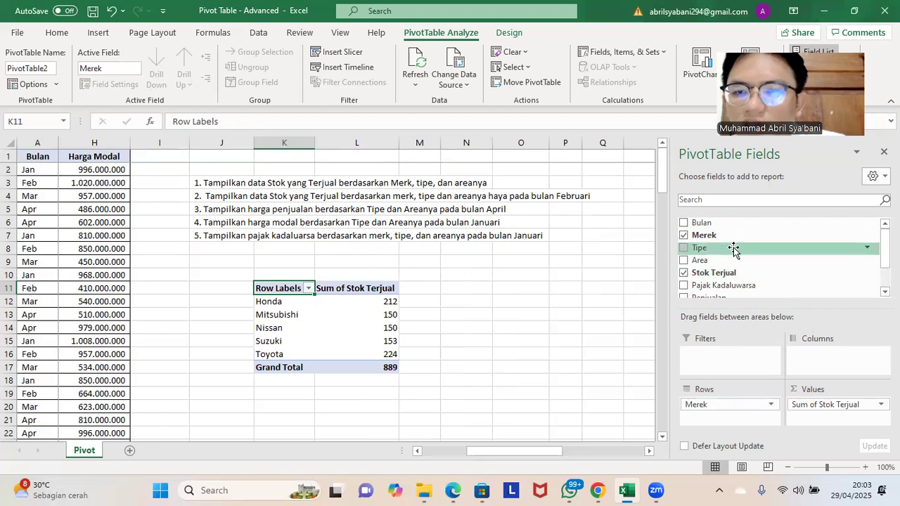
pyautogui.moveTo(733, 247); pyautogui.dragTo(739, 421)
pyautogui.moveTo(756, 253); pyautogui.dragTo(817, 357)
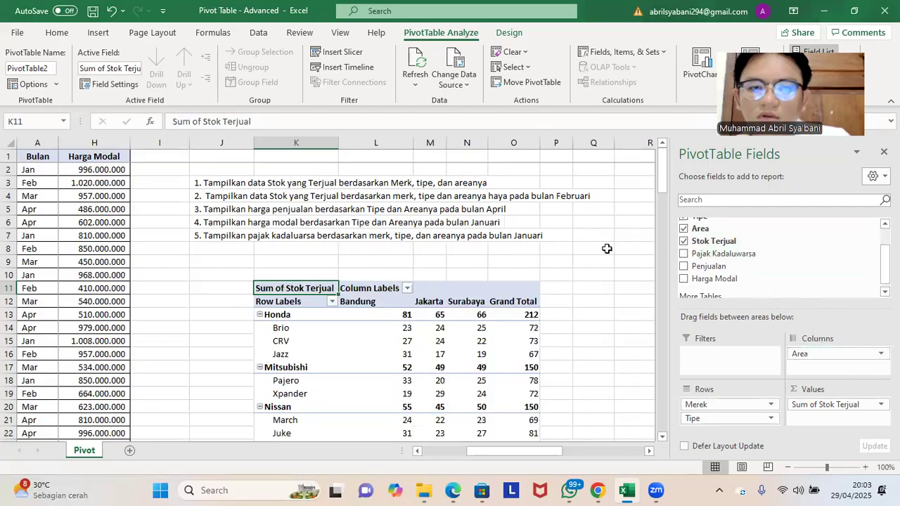
# Step: Examine the finished pivot table against task 1, comparing the brand, type and area figures and the Honda grand total
pyautogui.scroll(-1, 599, 251)
pyautogui.scroll(-3, 544, 233)
pyautogui.scroll(2, 556, 236)
pyautogui.scroll(2, 557, 236)
pyautogui.scroll(-1, 491, 234)
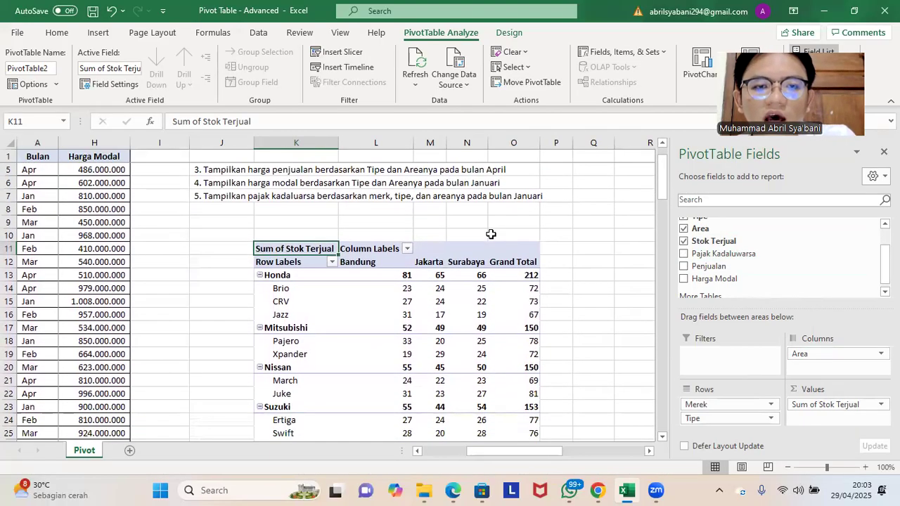
pyautogui.scroll(-1, 401, 235)
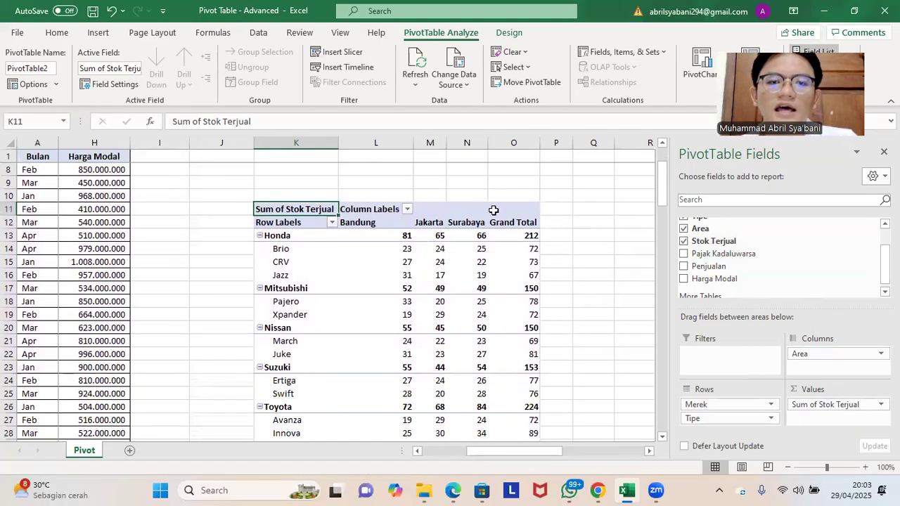
pyautogui.scroll(2, 391, 235)
pyautogui.click(239, 184)
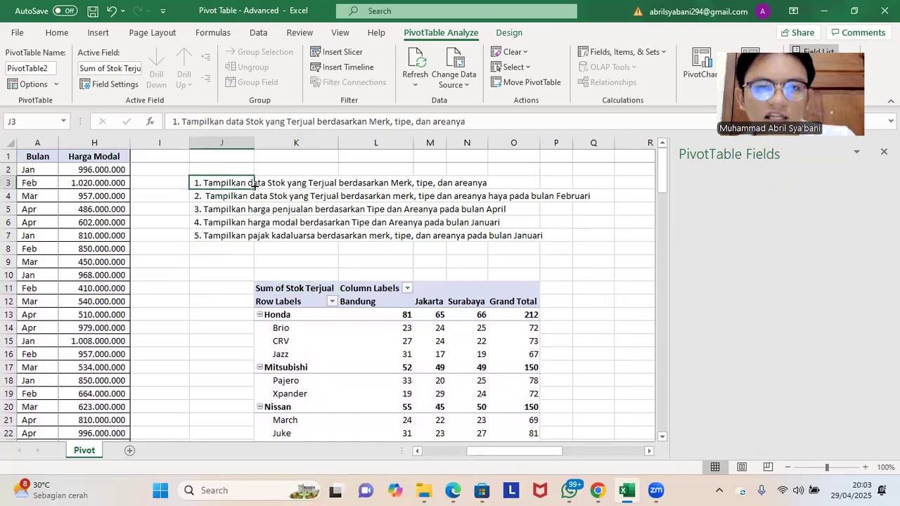
pyautogui.scroll(-2, 308, 200)
pyautogui.scroll(1, 496, 202)
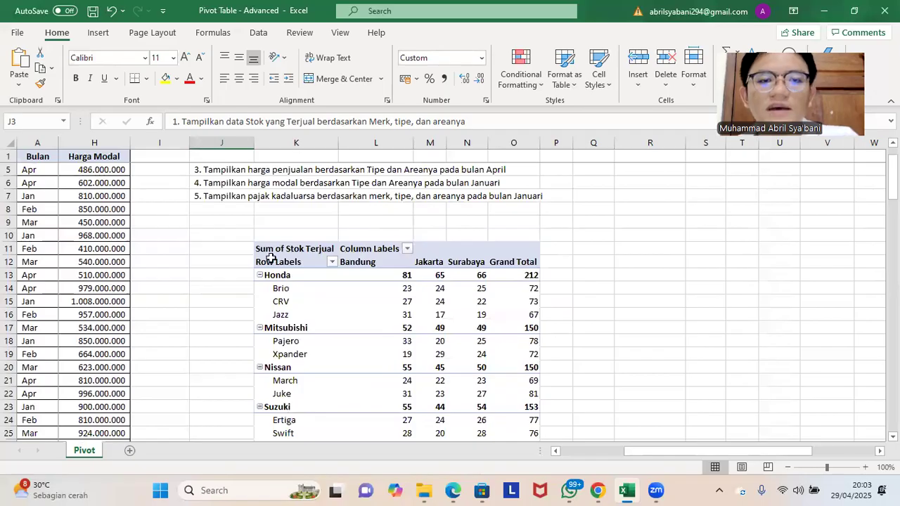
pyautogui.scroll(-1, 308, 226)
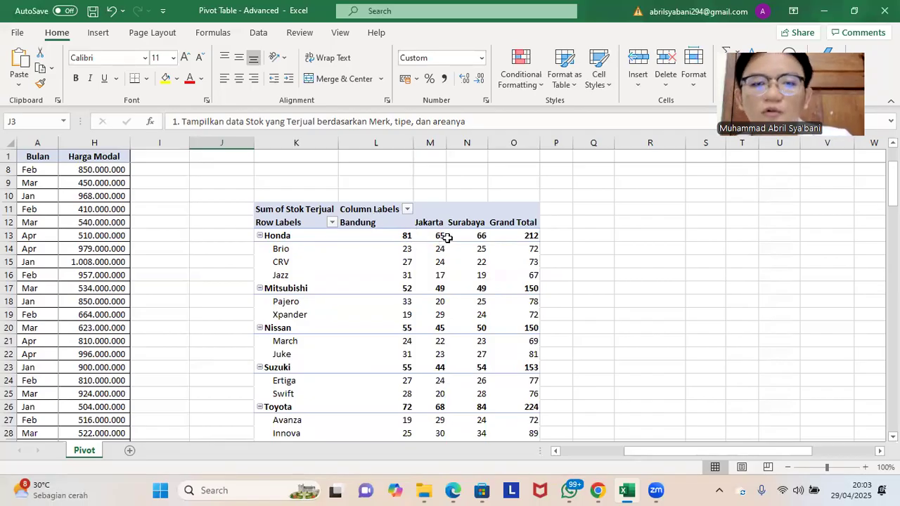
pyautogui.click(506, 235)
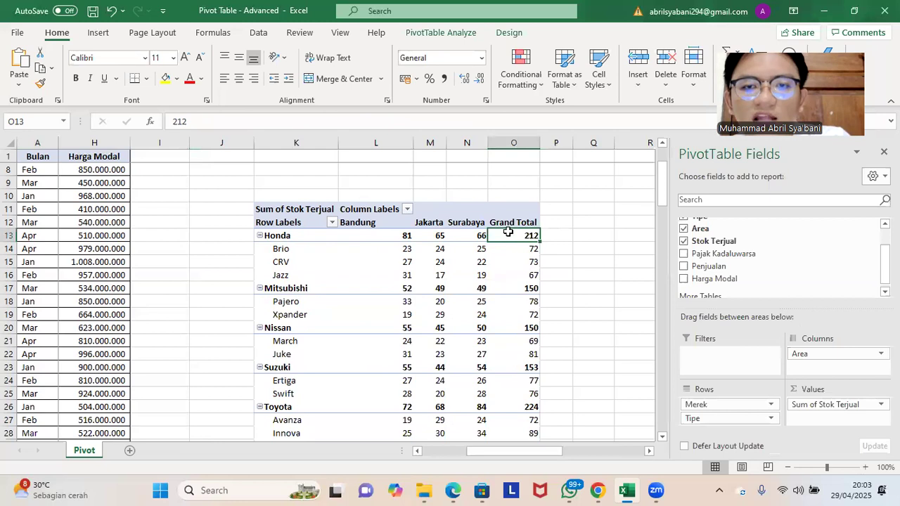
pyautogui.click(563, 229)
pyautogui.click(534, 237)
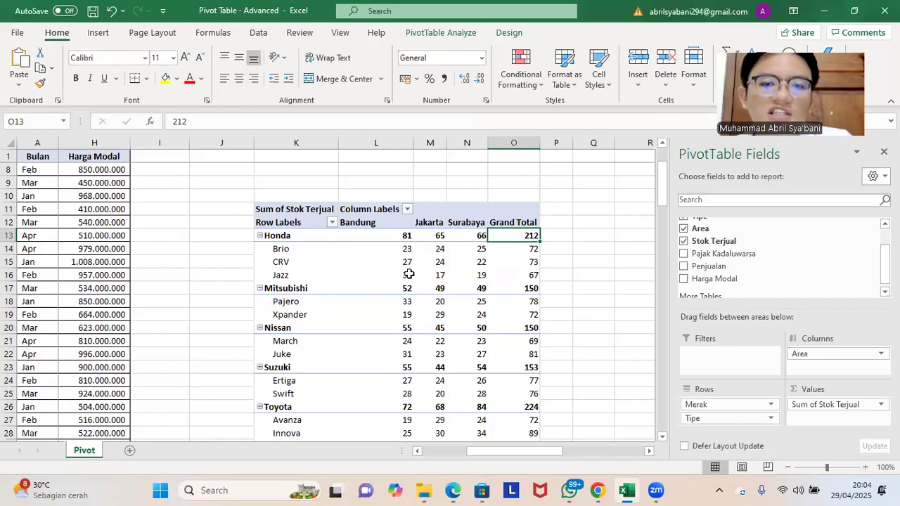
pyautogui.click(557, 198)
pyautogui.scroll(2, 552, 209)
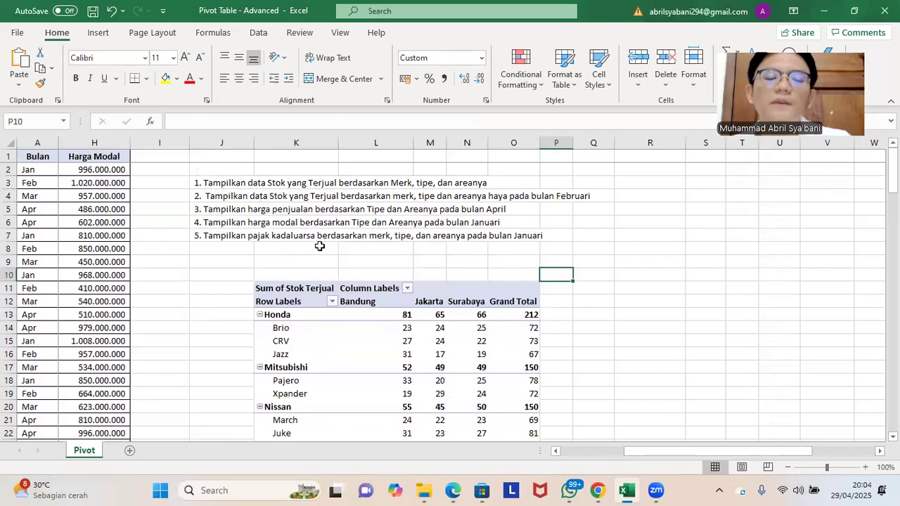
# Step: Label the first pivot table by entering "1." in cell J11 beside its header
pyautogui.click(239, 289)
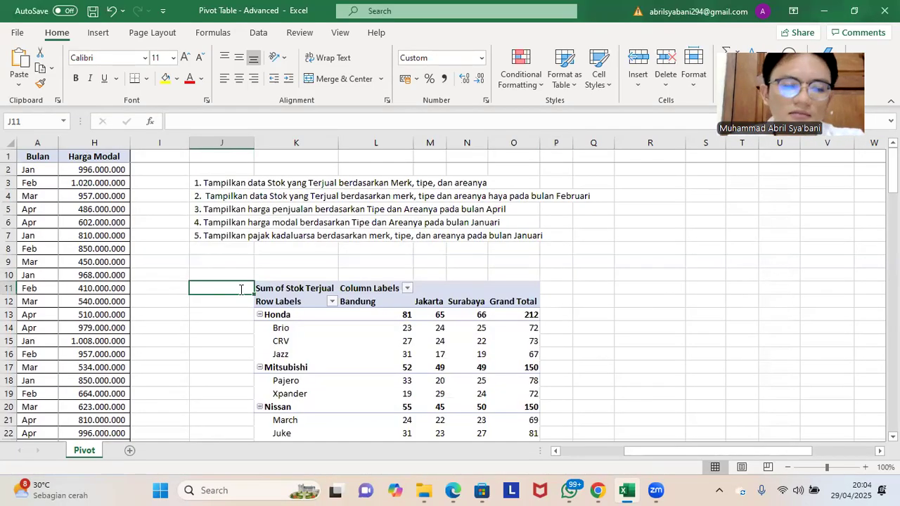
pyautogui.write('1.')
pyautogui.scroll(-7, 415, 288)
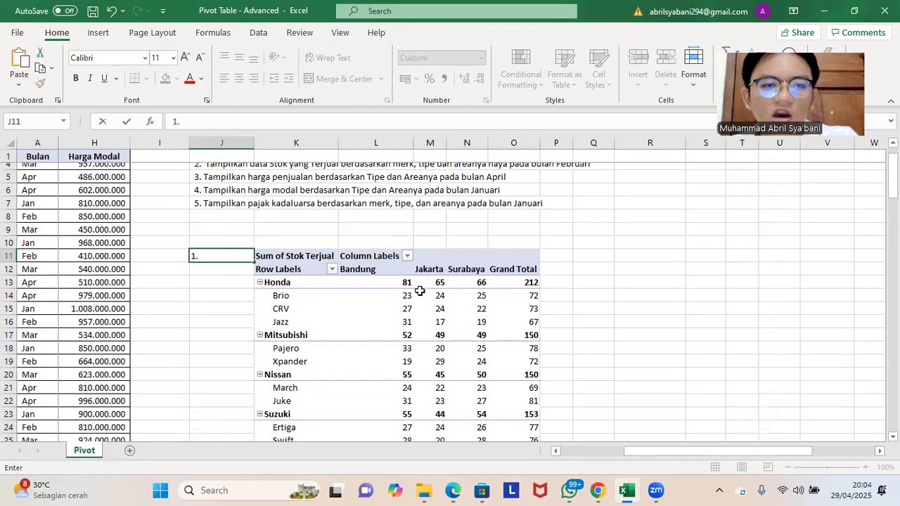
pyautogui.click(227, 302)
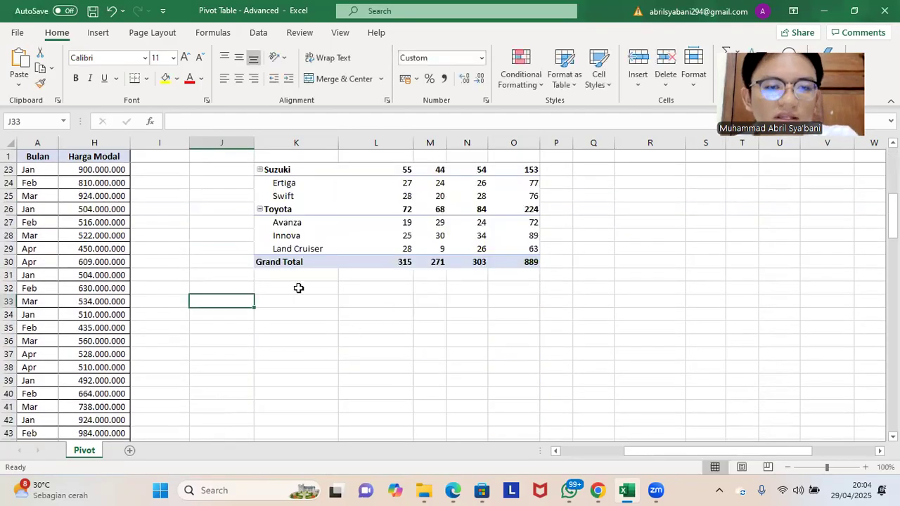
# Step: Return to the car sales data and select the whole table, from Bulan to Harga Modal
pyautogui.scroll(6, 297, 288)
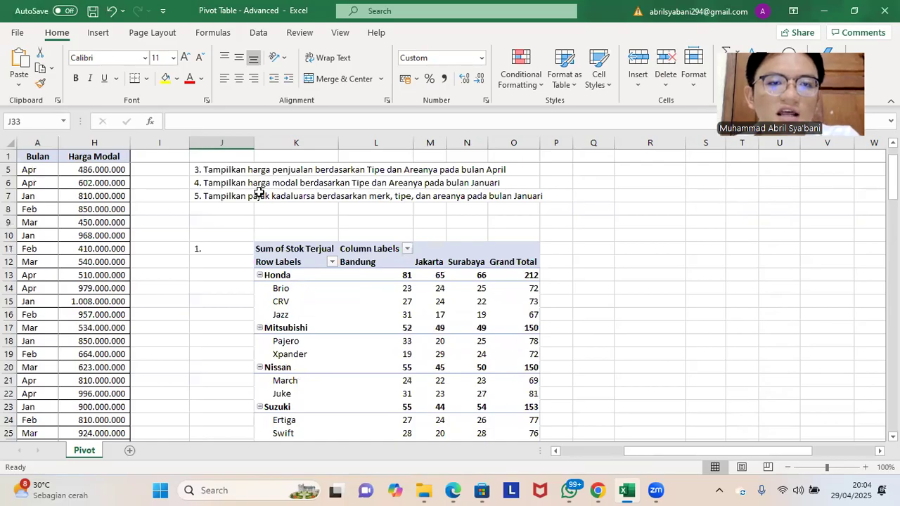
pyautogui.scroll(1, 281, 216)
pyautogui.moveTo(660, 452); pyautogui.dragTo(35, 196)
pyautogui.click(33, 209)
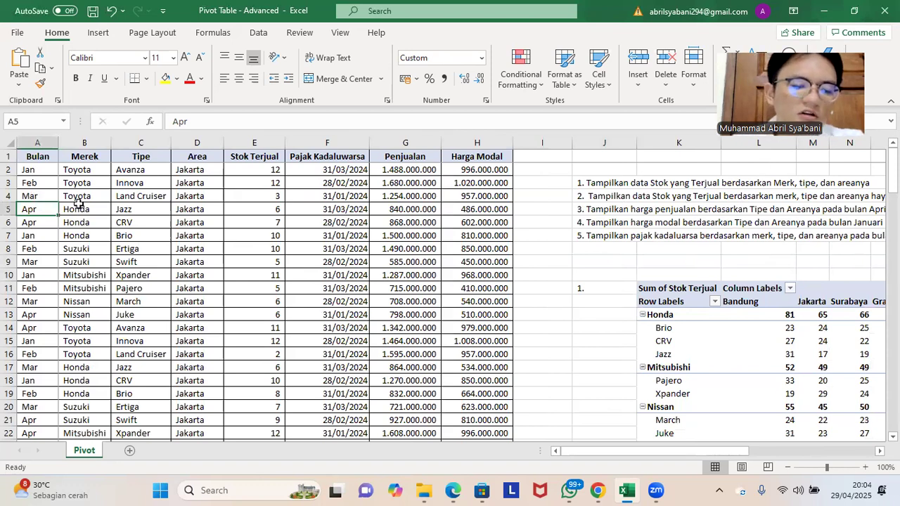
pyautogui.hotkey('ctrl', 'a')
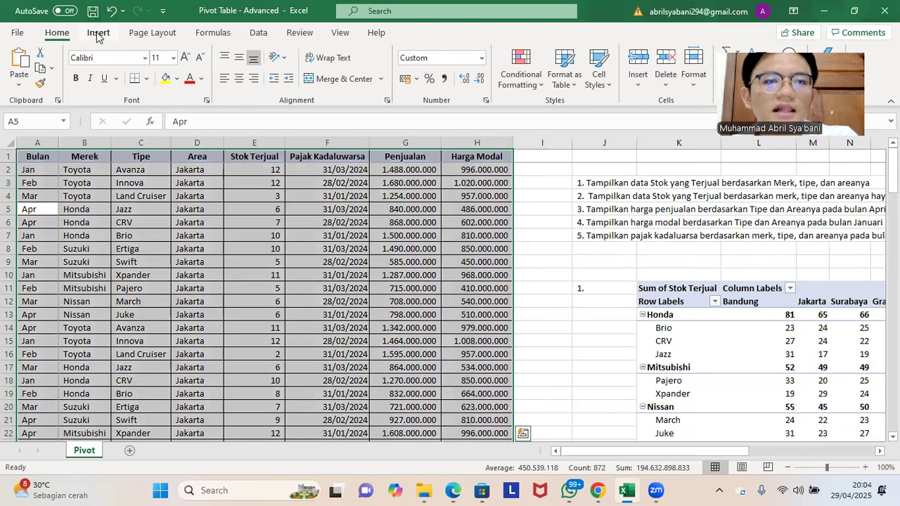
# Step: Create a second PivotTable from the range Pivot!$A$1:$H$109 on the existing worksheet at cell K39, below the first one
pyautogui.click(98, 33)
pyautogui.click(25, 62)
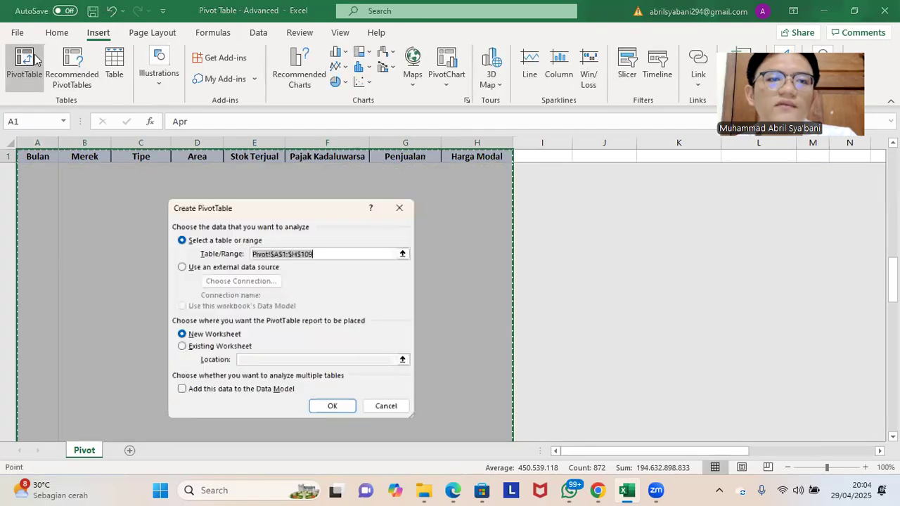
pyautogui.click(235, 347)
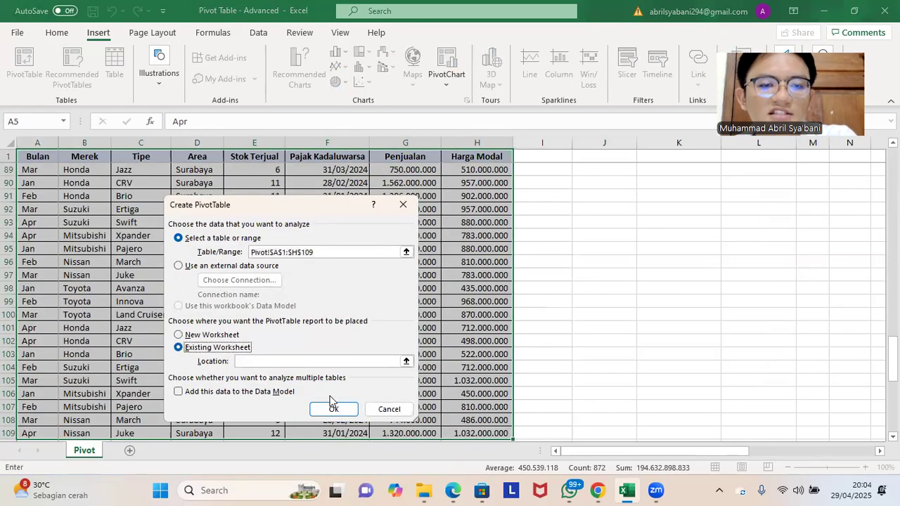
pyautogui.scroll(1, 632, 276)
pyautogui.scroll(20, 632, 276)
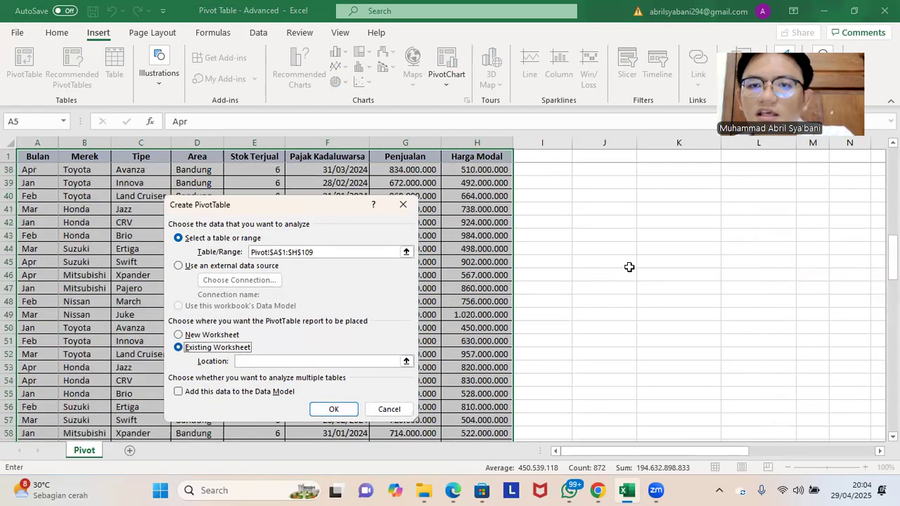
pyautogui.scroll(-3, 675, 260)
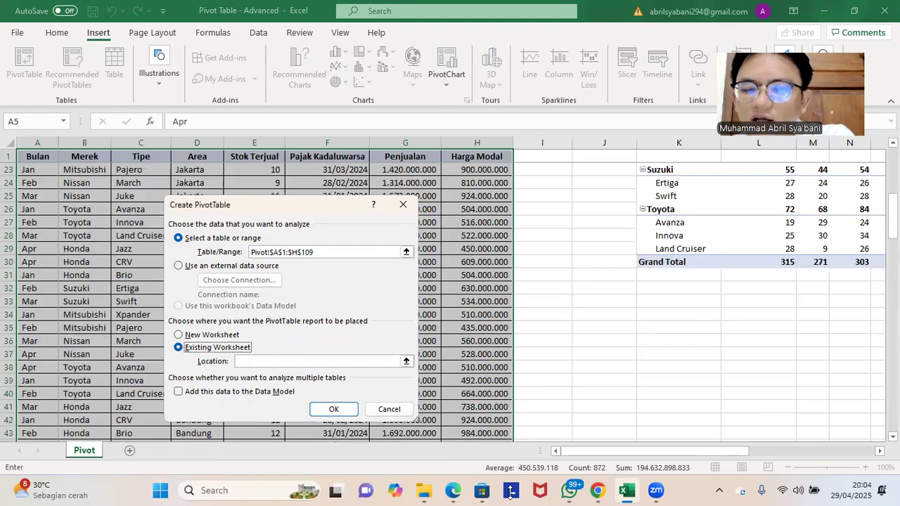
pyautogui.moveTo(596, 450); pyautogui.dragTo(627, 455)
pyautogui.scroll(3, 609, 368)
pyautogui.scroll(-3, 608, 372)
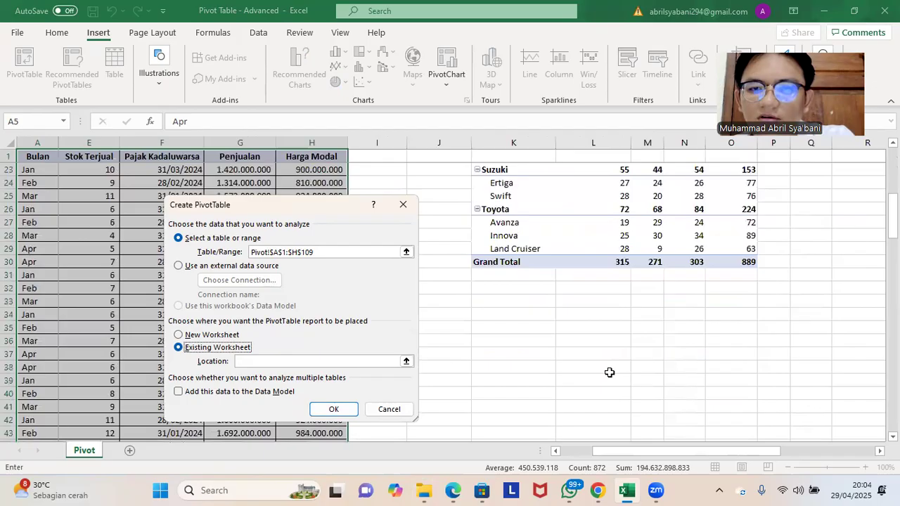
pyautogui.scroll(-2, 587, 348)
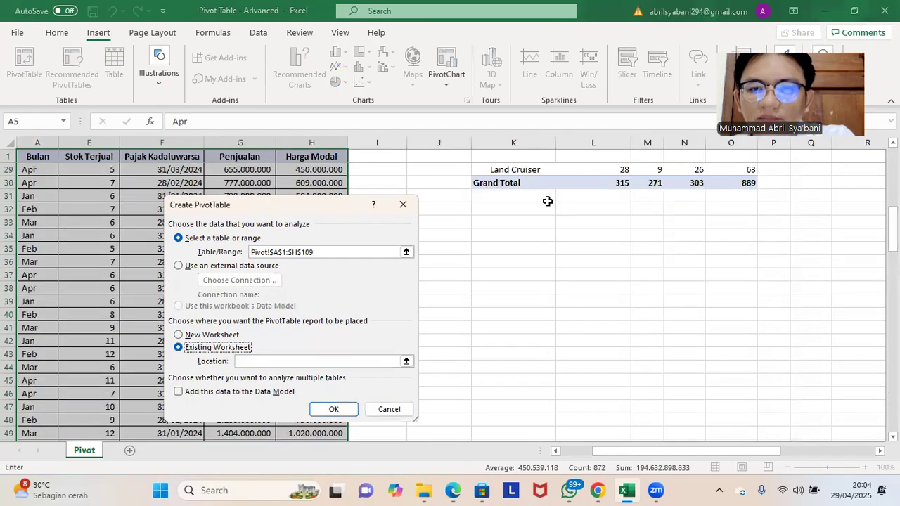
pyautogui.click(525, 305)
pyautogui.click(333, 412)
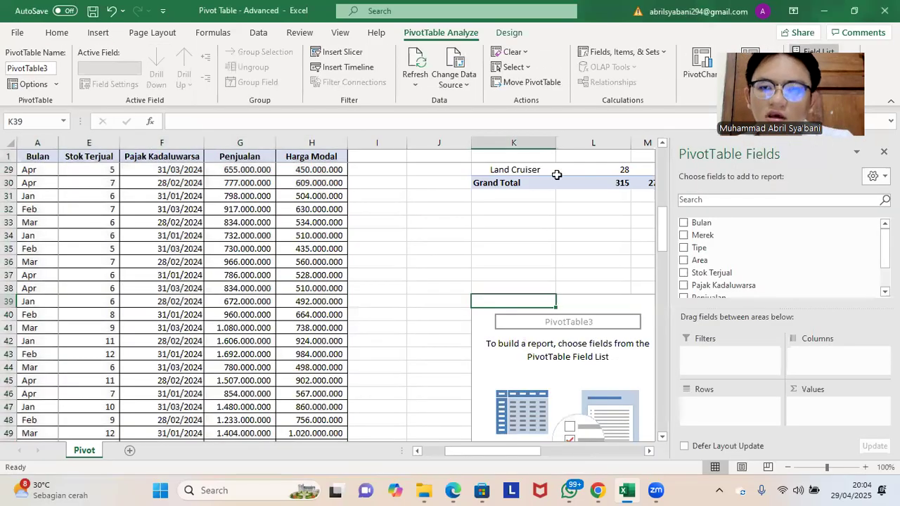
# Step: Examine the task list for the requirements of task 2, alongside the first pivot table and the new empty one
pyautogui.scroll(5, 540, 243)
pyautogui.scroll(4, 540, 244)
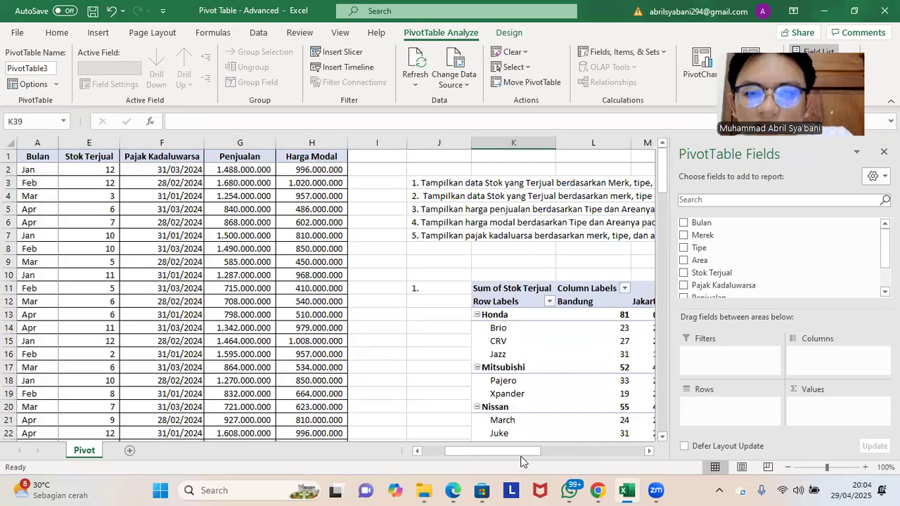
pyautogui.moveTo(512, 451); pyautogui.dragTo(417, 209)
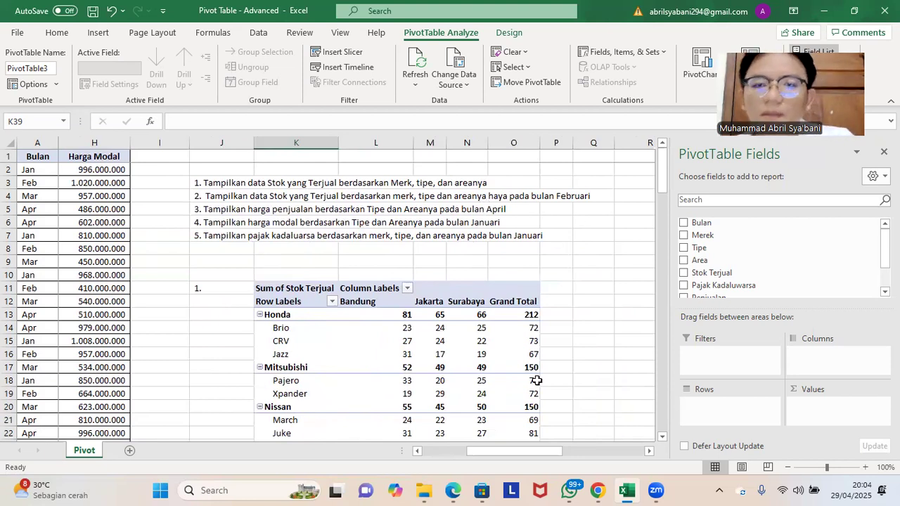
pyautogui.moveTo(532, 451)
pyautogui.mouseDown()
pyautogui.moveTo(511, 454)
pyautogui.moveTo(540, 452)
pyautogui.mouseUp()
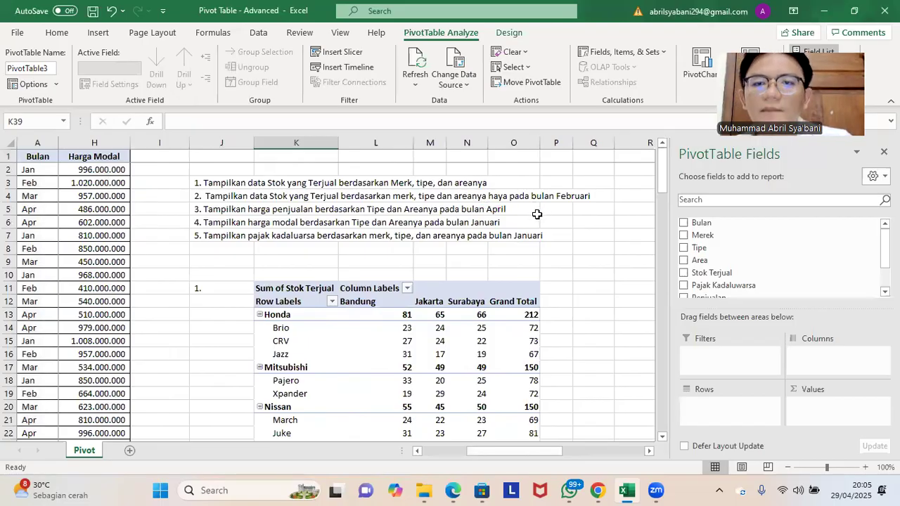
pyautogui.moveTo(552, 454)
pyautogui.mouseDown()
pyautogui.moveTo(523, 451)
pyautogui.moveTo(555, 453)
pyautogui.mouseUp()
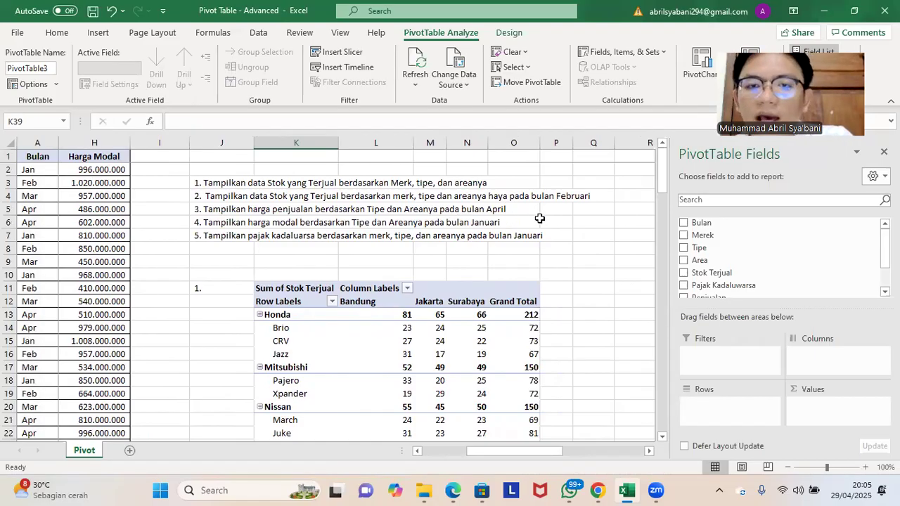
pyautogui.scroll(-7, 537, 211)
pyautogui.scroll(-3, 536, 222)
pyautogui.scroll(10, 535, 222)
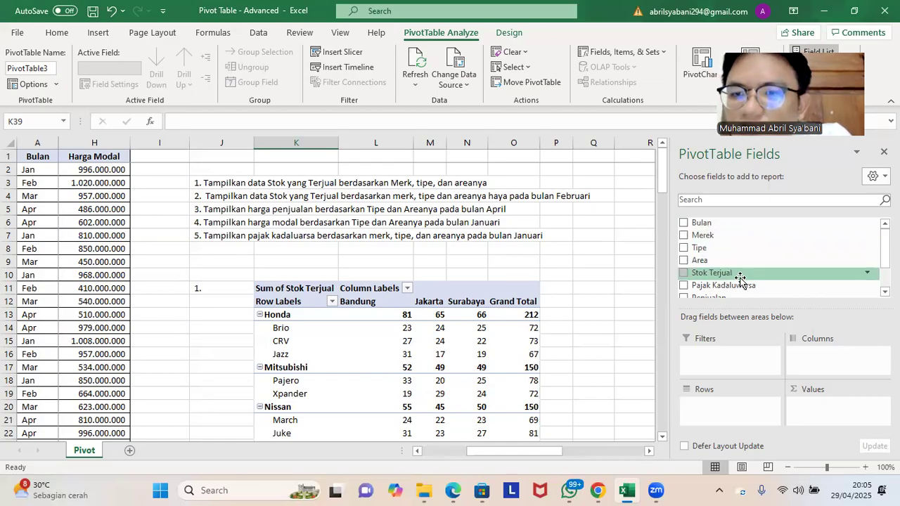
# Step: Fill the second pivot table with the sum of Stok Terjual as values, Merek and Tipe as rows, and Area as columns
pyautogui.moveTo(731, 275); pyautogui.dragTo(818, 412)
pyautogui.scroll(2, 740, 261)
pyautogui.moveTo(735, 235); pyautogui.dragTo(731, 405)
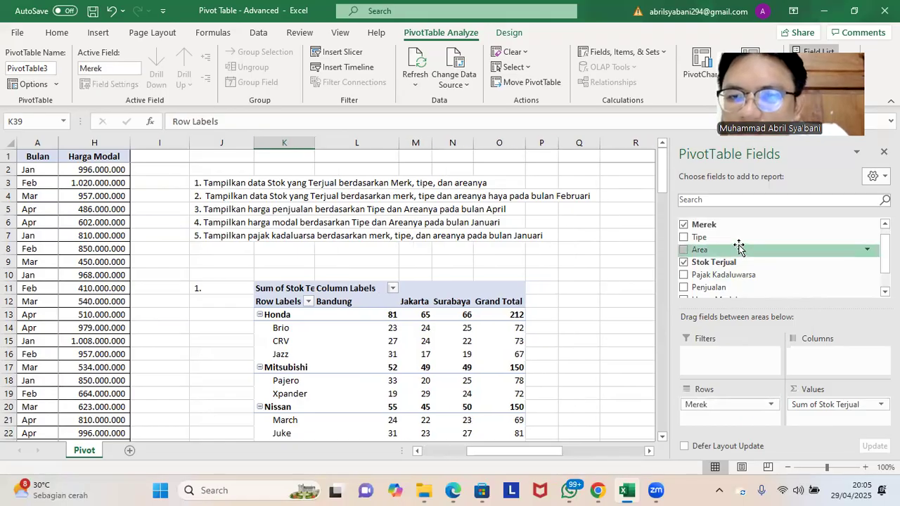
pyautogui.moveTo(738, 237); pyautogui.dragTo(728, 419)
pyautogui.moveTo(751, 240); pyautogui.dragTo(815, 358)
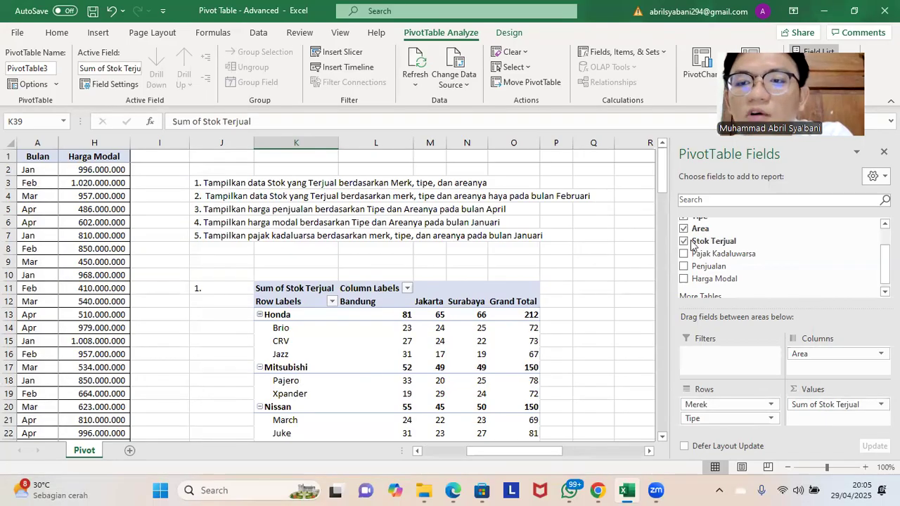
# Step: Add Bulan as a report filter to the second pivot table
pyautogui.scroll(2, 738, 254)
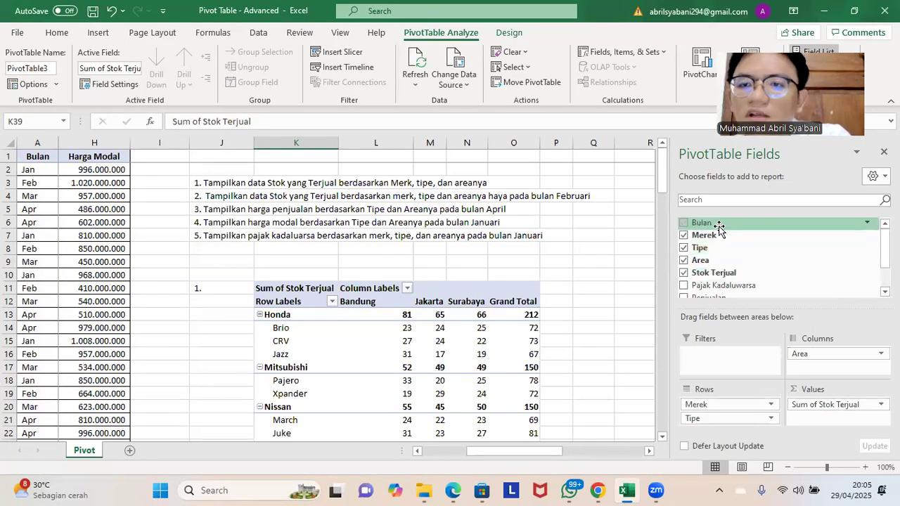
pyautogui.moveTo(718, 230); pyautogui.dragTo(722, 359)
pyautogui.scroll(-6, 536, 274)
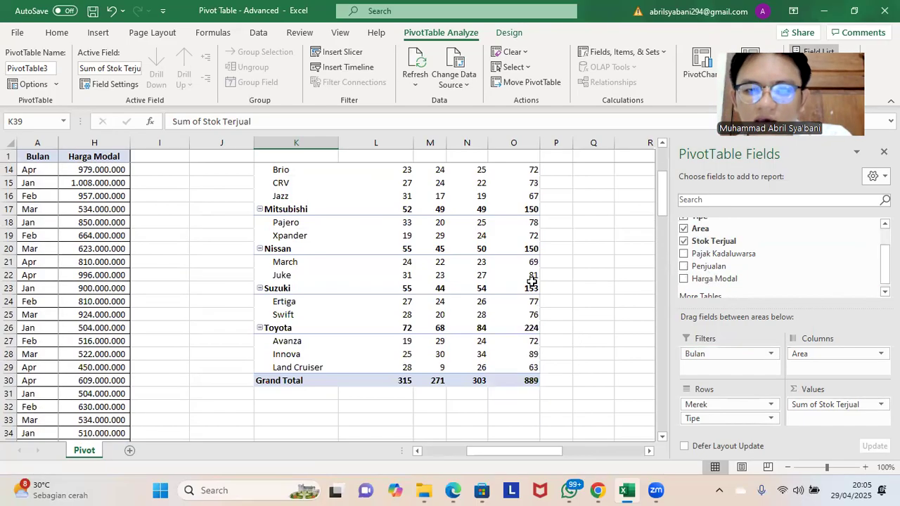
# Step: Label the second pivot table with "2." in cell J39
pyautogui.scroll(-6, 560, 251)
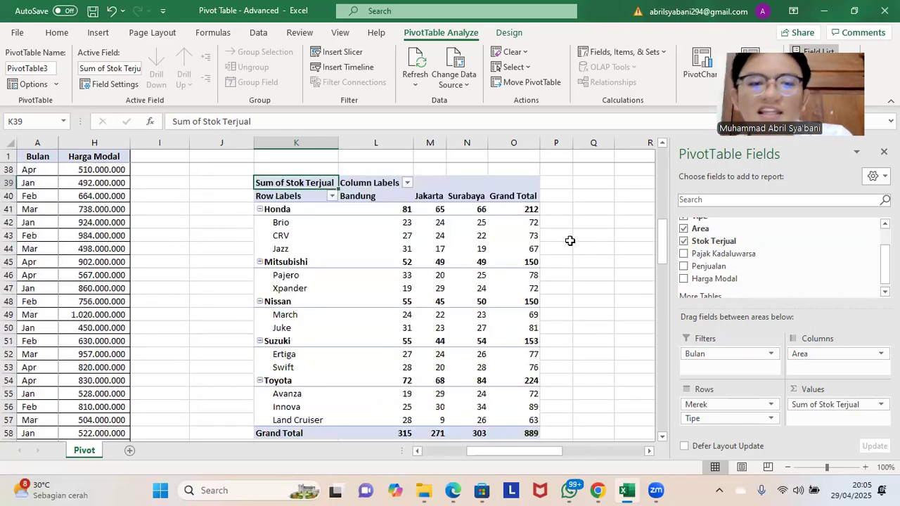
pyautogui.click(224, 186)
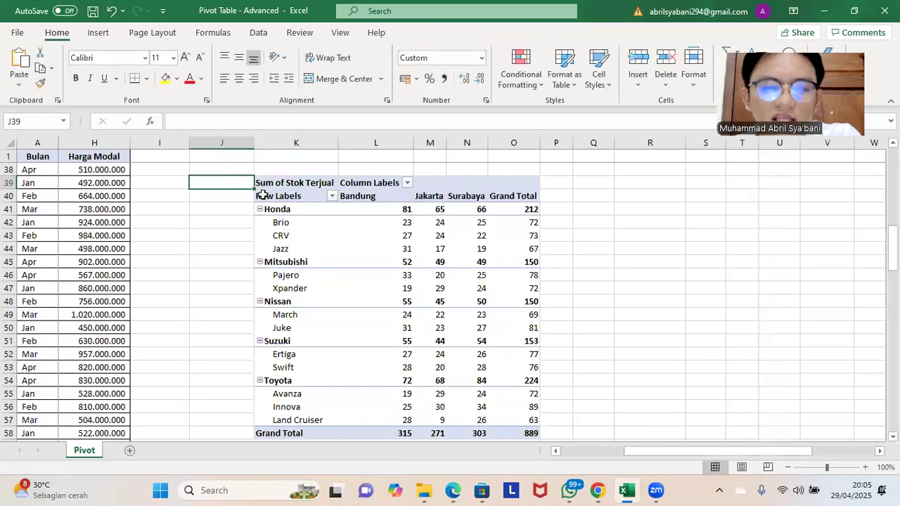
pyautogui.write('2.')
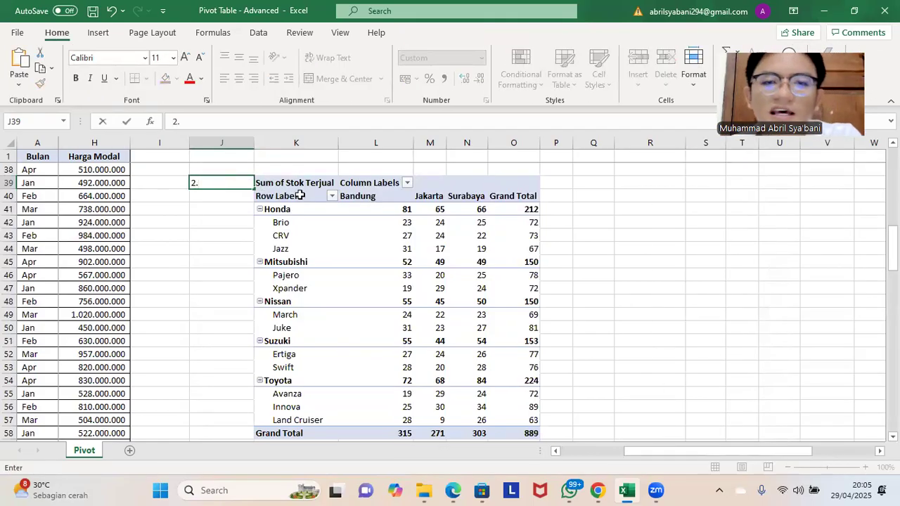
pyautogui.click(622, 198)
# Step: Filter the second pivot table by Bulan to show only Feb
pyautogui.scroll(11, 598, 205)
pyautogui.scroll(1, 598, 205)
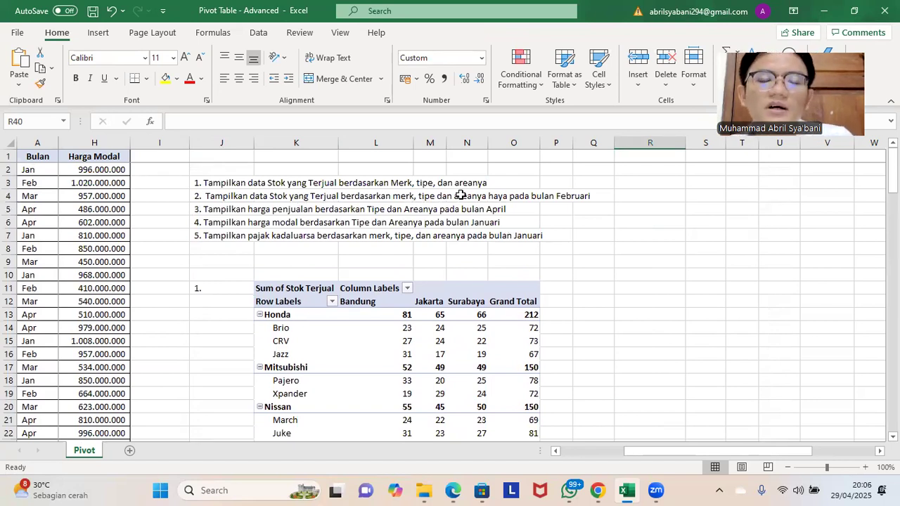
pyautogui.scroll(-8, 598, 232)
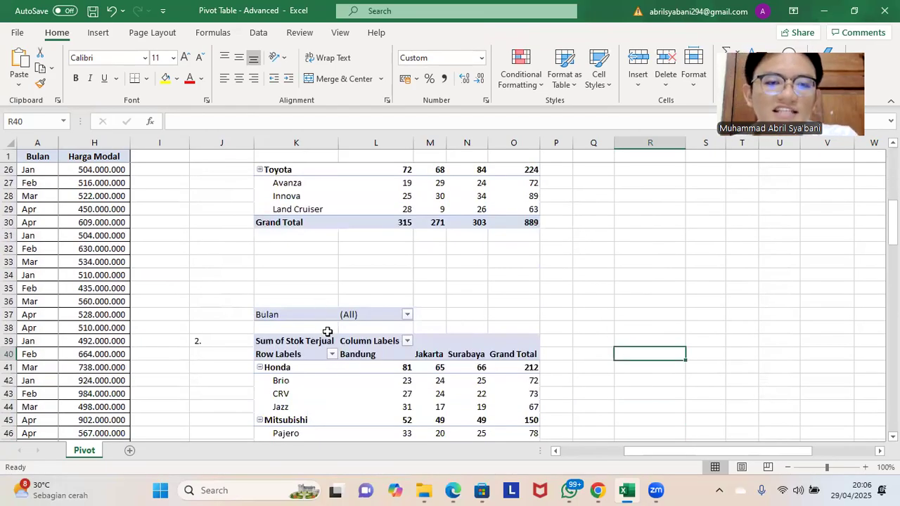
pyautogui.click(292, 315)
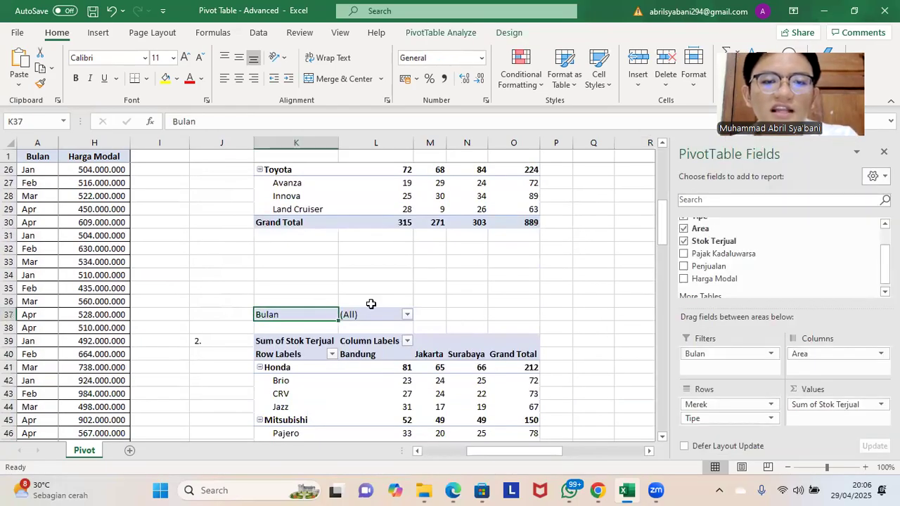
pyautogui.click(408, 316)
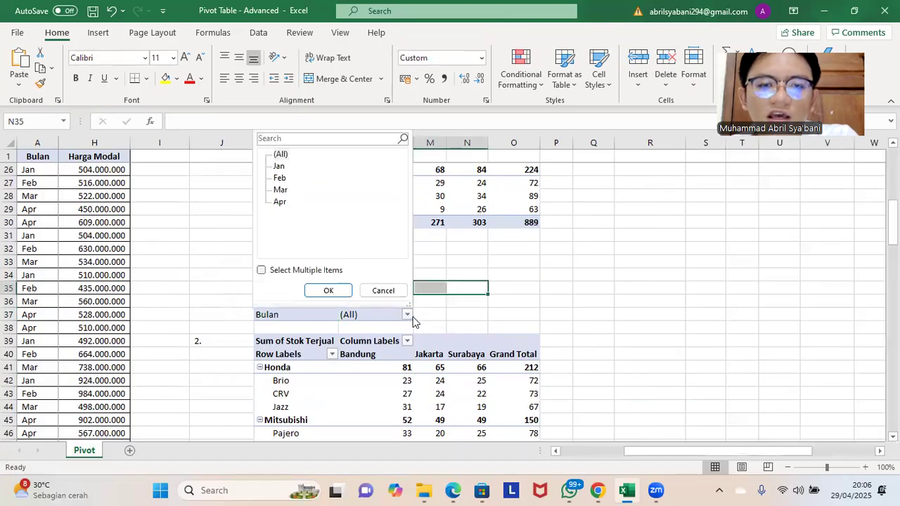
pyautogui.click(279, 179)
pyautogui.click(328, 290)
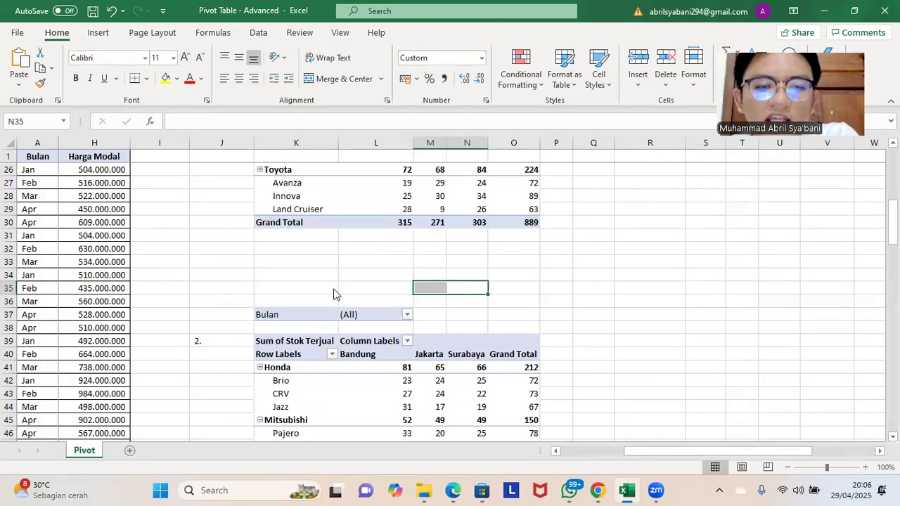
pyautogui.scroll(-3, 591, 262)
pyautogui.click(593, 261)
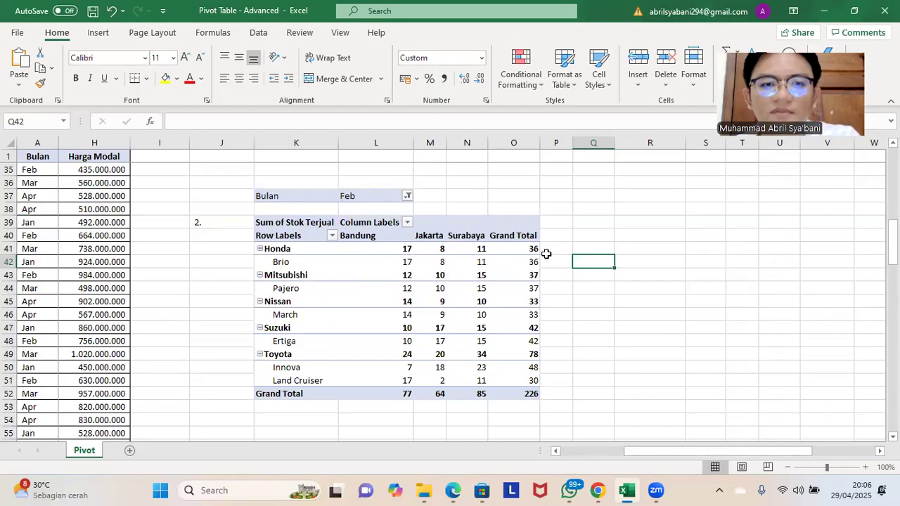
# Step: Go back to the car sales data and select the entire table, from Bulan through Harga Modal
pyautogui.scroll(10, 521, 255)
pyautogui.scroll(-12, 520, 255)
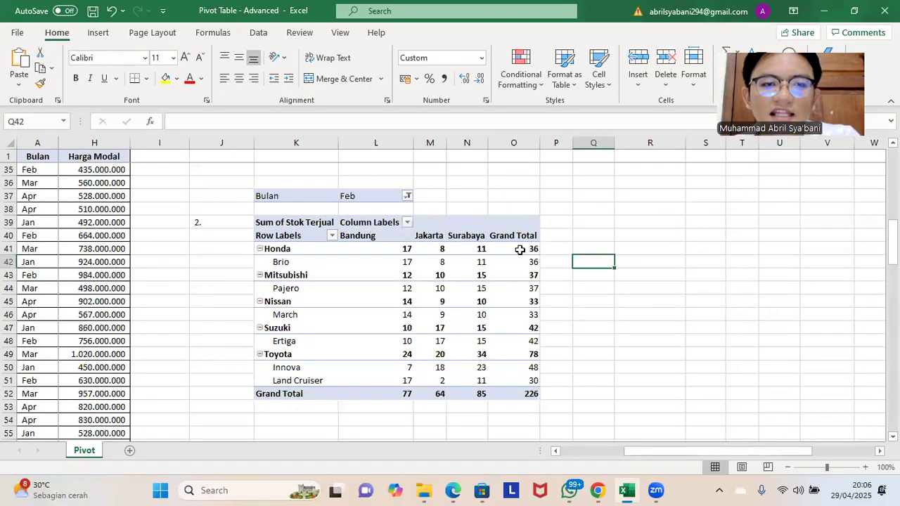
pyautogui.scroll(-1, 472, 311)
pyautogui.scroll(-1, 236, 376)
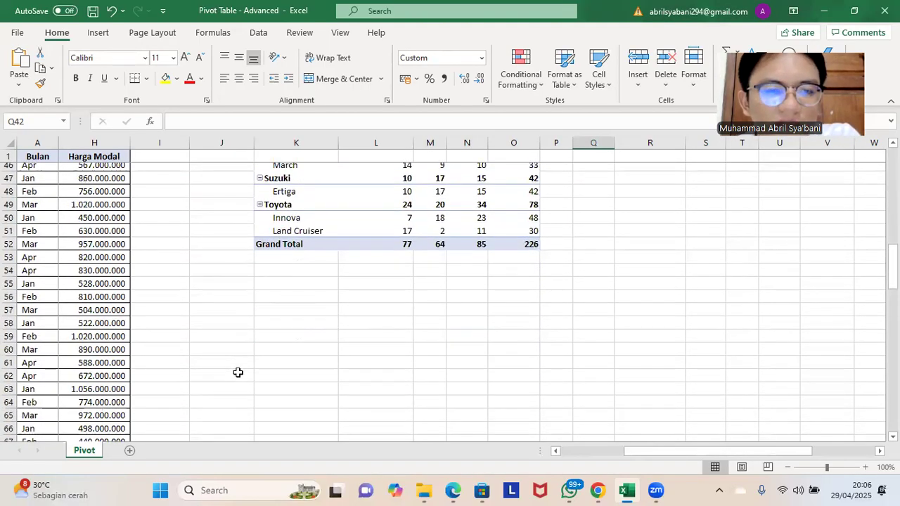
pyautogui.scroll(15, 258, 285)
pyautogui.moveTo(666, 450); pyautogui.dragTo(465, 482)
pyautogui.click(41, 251)
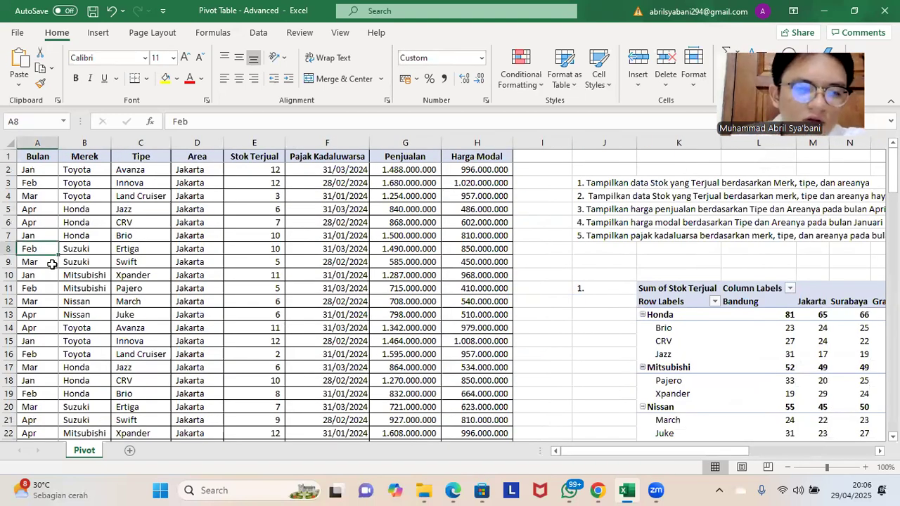
pyautogui.hotkey('ctrl', 'a')
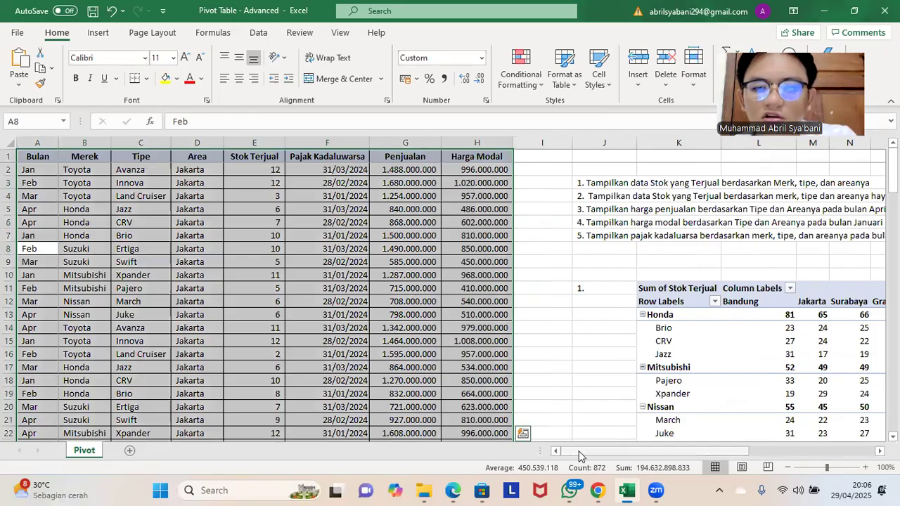
# Step: Create a third PivotTable from the range Pivot!$A$1:$H$109 on the existing worksheet at cell K59, below the second one
pyautogui.moveTo(581, 456); pyautogui.dragTo(622, 453)
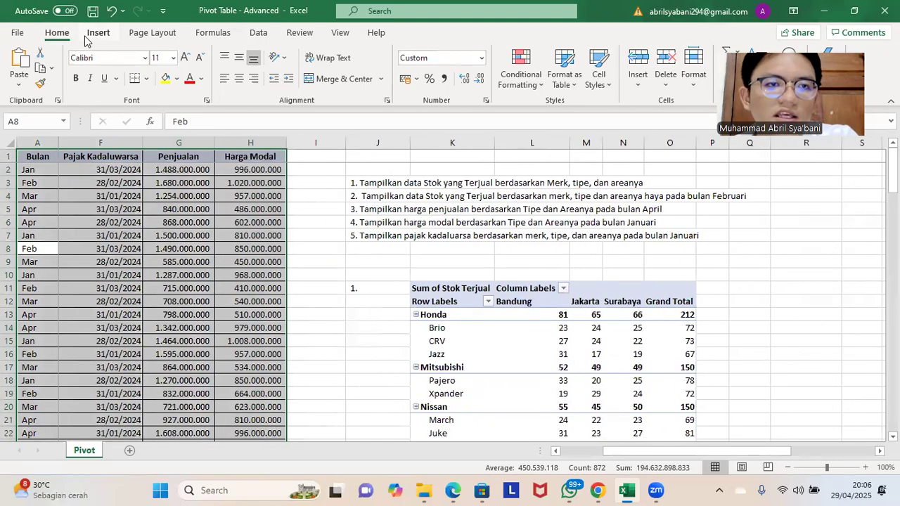
pyautogui.click(90, 35)
pyautogui.click(17, 59)
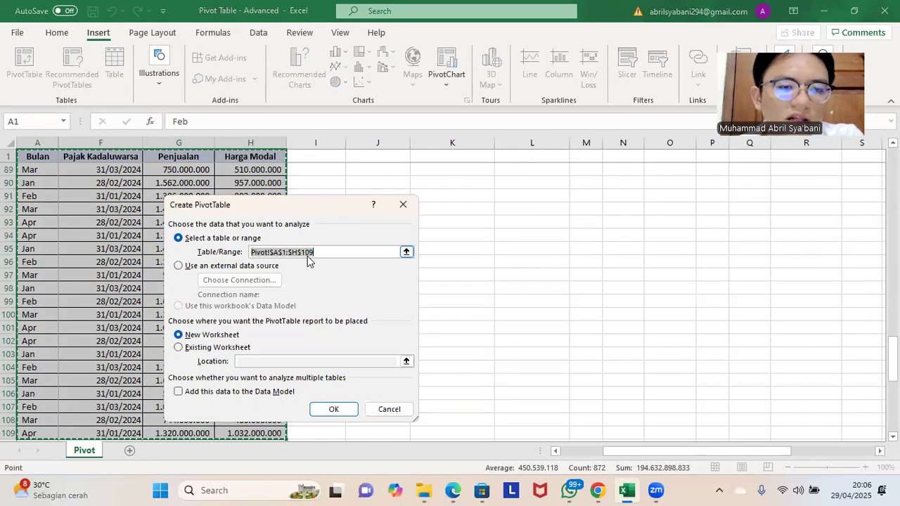
pyautogui.click(242, 347)
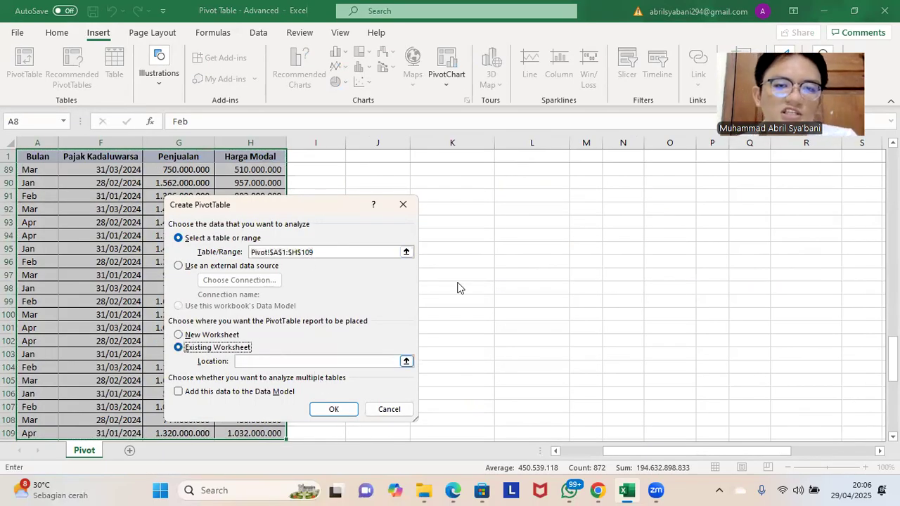
pyautogui.scroll(9, 513, 212)
pyautogui.scroll(7, 513, 212)
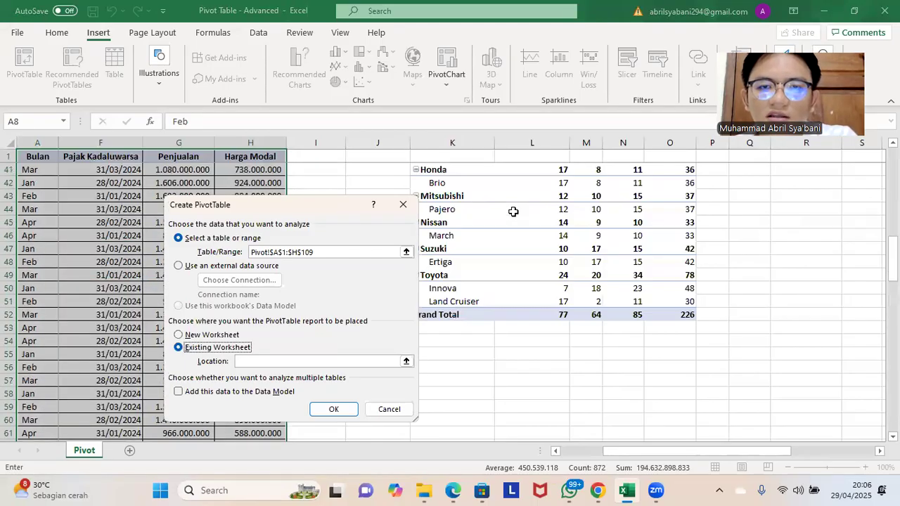
pyautogui.moveTo(683, 454); pyautogui.dragTo(666, 447)
pyautogui.scroll(-1, 620, 314)
pyautogui.scroll(-3, 620, 314)
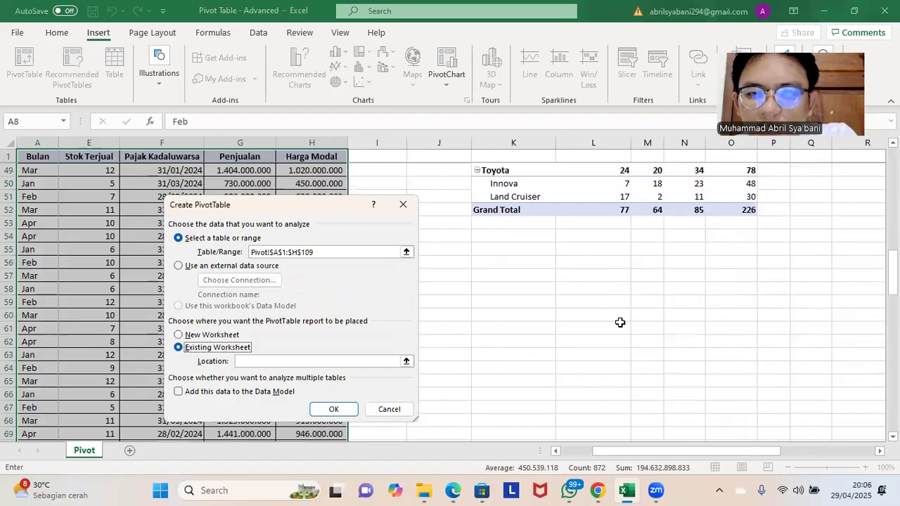
pyautogui.click(506, 291)
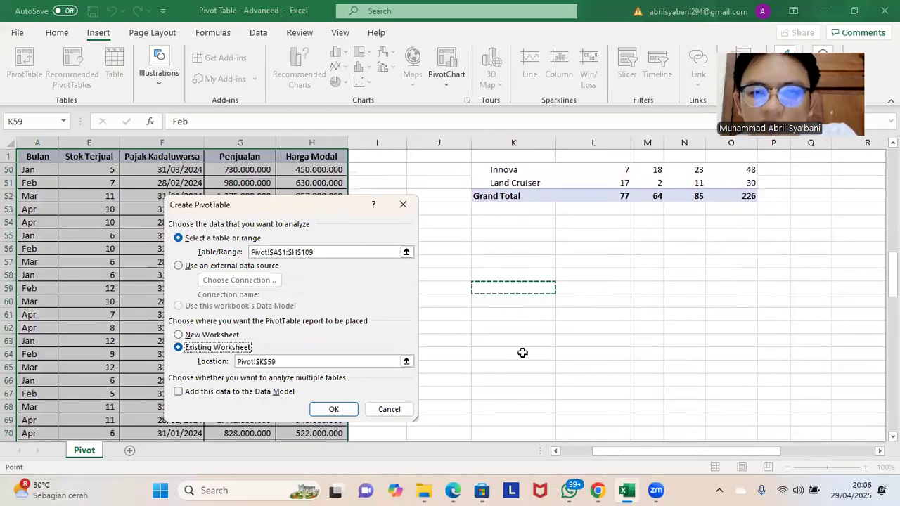
pyautogui.click(334, 413)
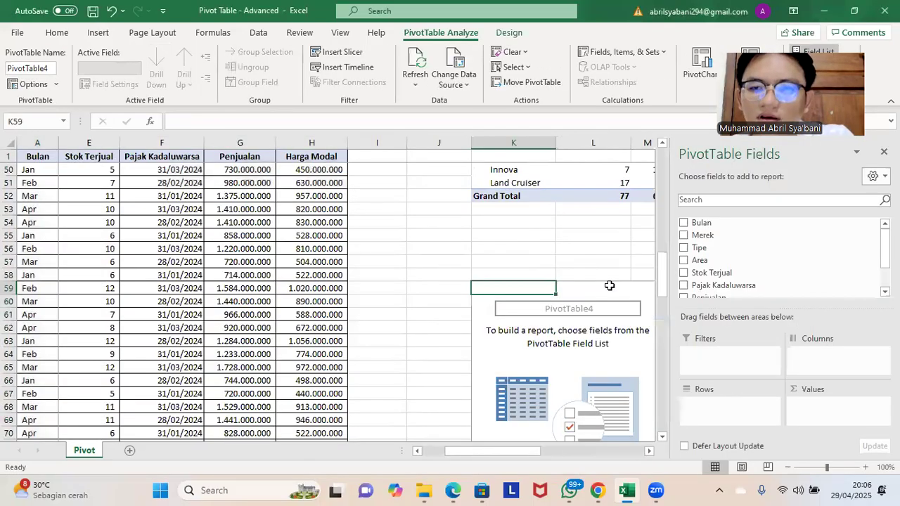
# Step: Check the requirements of task 3 and add the sum of Penjualan as values in the third pivot table
pyautogui.scroll(15, 585, 275)
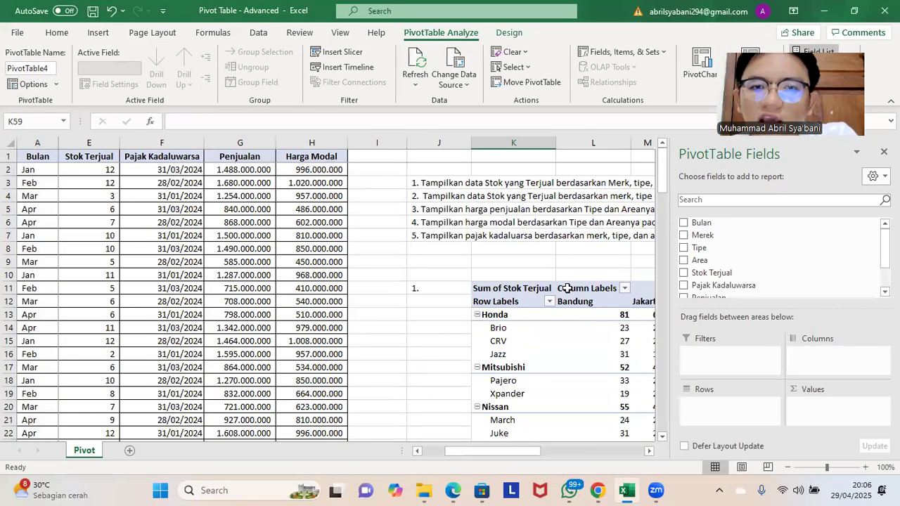
pyautogui.moveTo(503, 453); pyautogui.dragTo(521, 455)
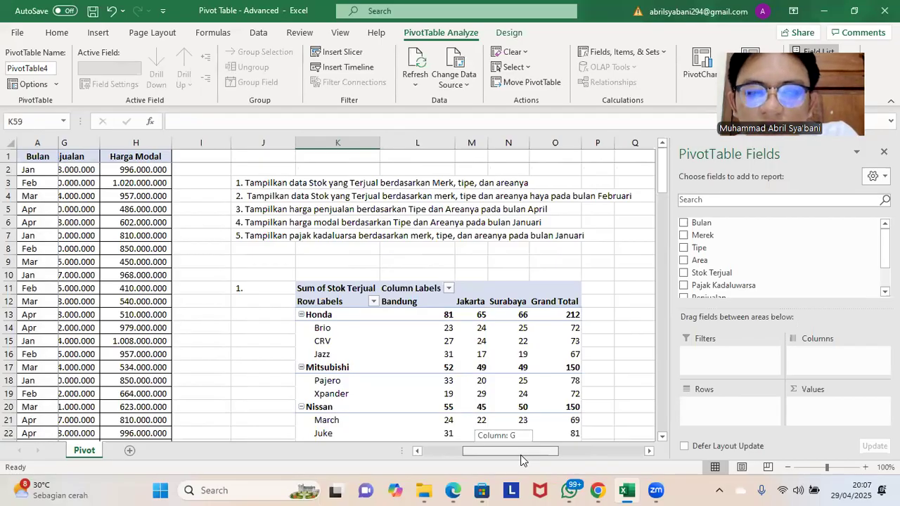
pyautogui.moveTo(521, 460); pyautogui.dragTo(519, 461)
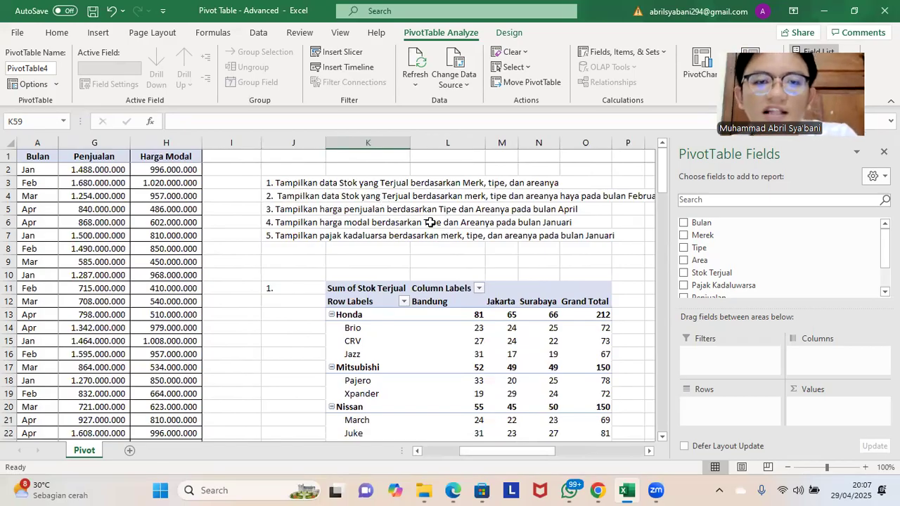
pyautogui.scroll(-14, 533, 204)
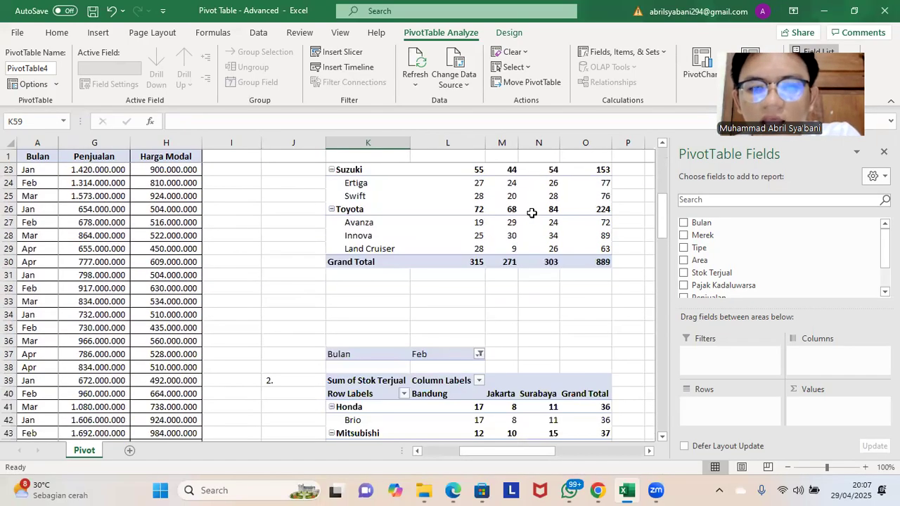
pyautogui.scroll(-9, 528, 220)
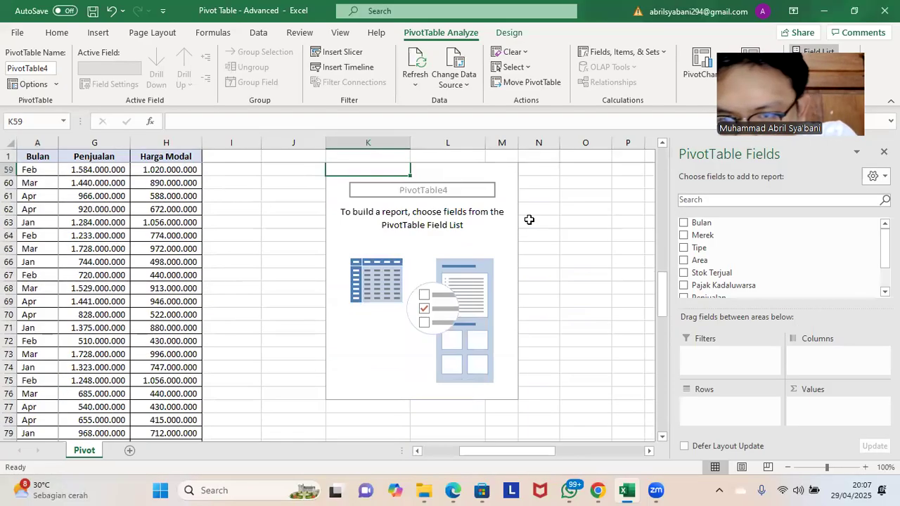
pyautogui.scroll(4, 468, 256)
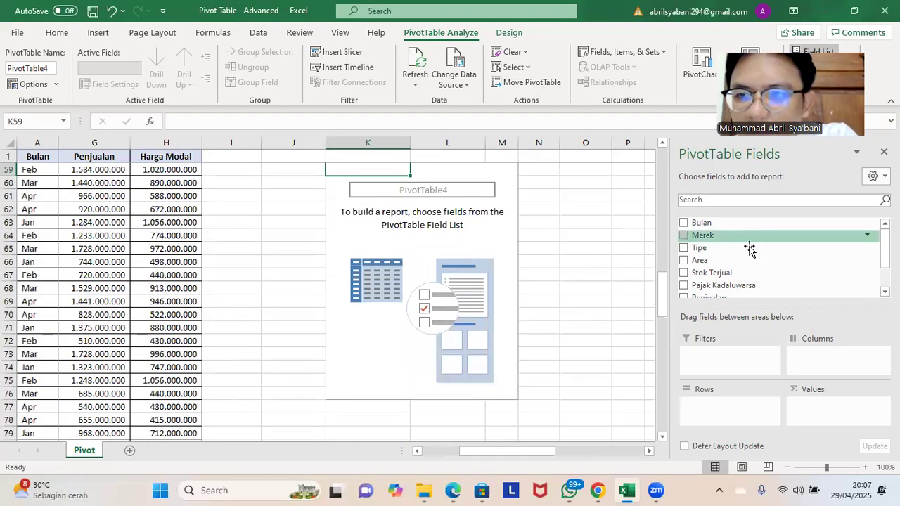
pyautogui.scroll(-1, 747, 253)
pyautogui.moveTo(738, 271); pyautogui.dragTo(810, 406)
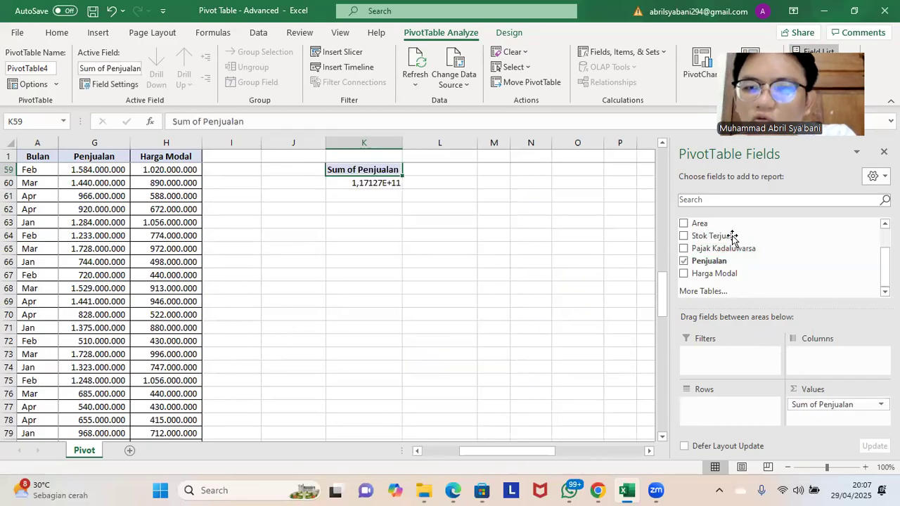
# Step: Set Tipe as rows and Area as columns in the third pivot table
pyautogui.scroll(13, 552, 271)
pyautogui.scroll(6, 554, 273)
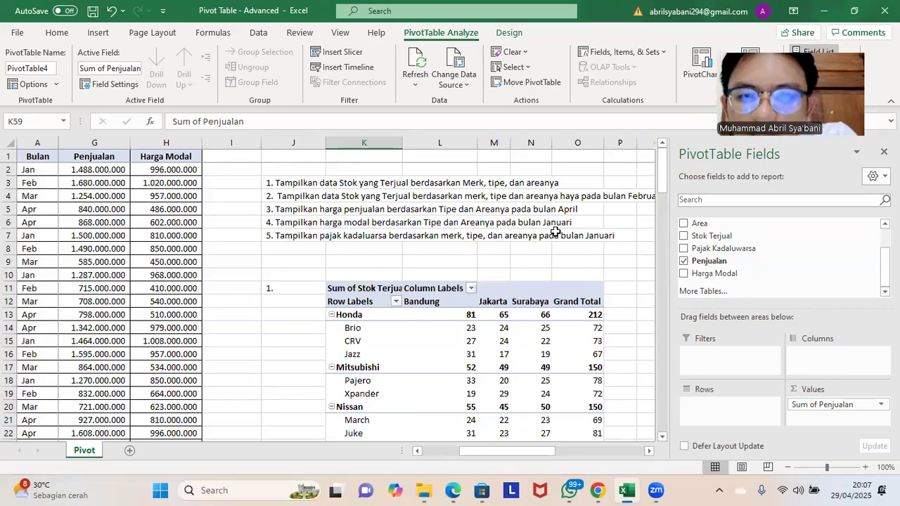
pyautogui.scroll(-5, 555, 251)
pyautogui.scroll(-1, 553, 252)
pyautogui.scroll(-4, 553, 251)
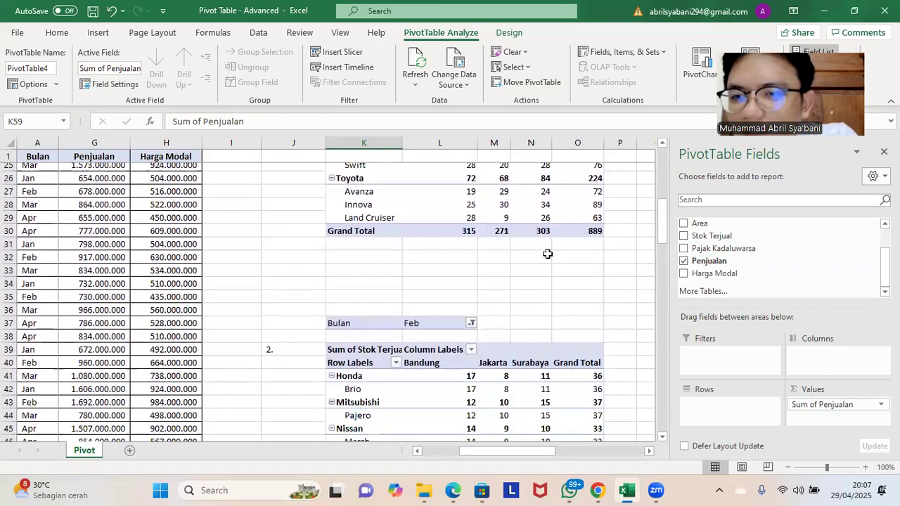
pyautogui.scroll(1, 711, 239)
pyautogui.moveTo(714, 247); pyautogui.dragTo(724, 411)
pyautogui.scroll(10, 580, 278)
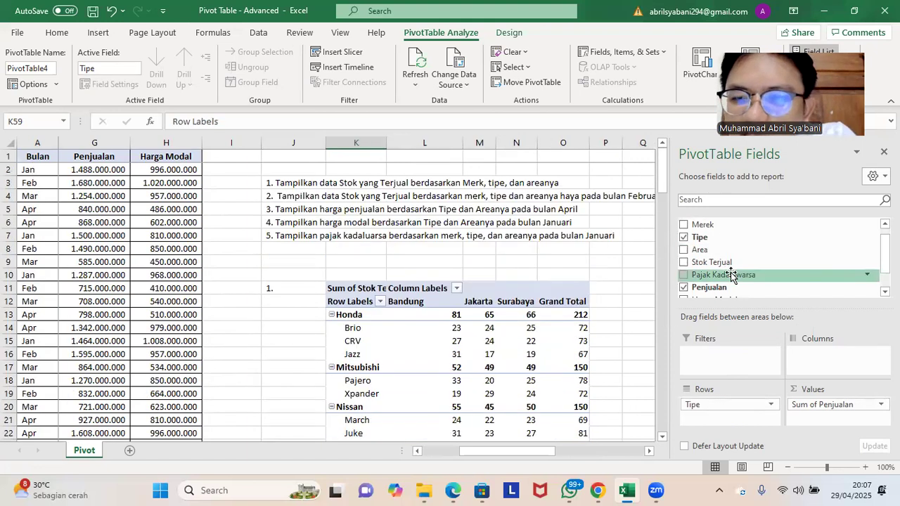
pyautogui.moveTo(733, 249); pyautogui.dragTo(814, 358)
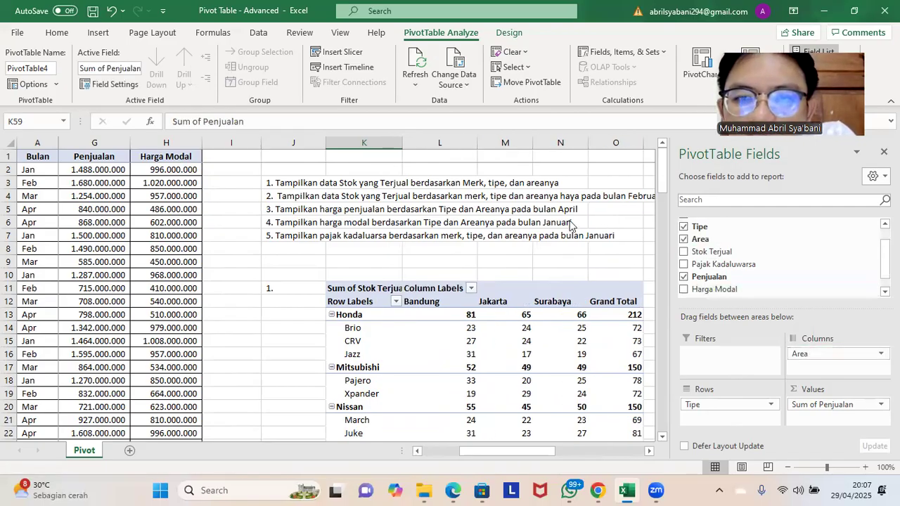
# Step: Add Bulan as a report filter to the third pivot table
pyautogui.scroll(1, 711, 227)
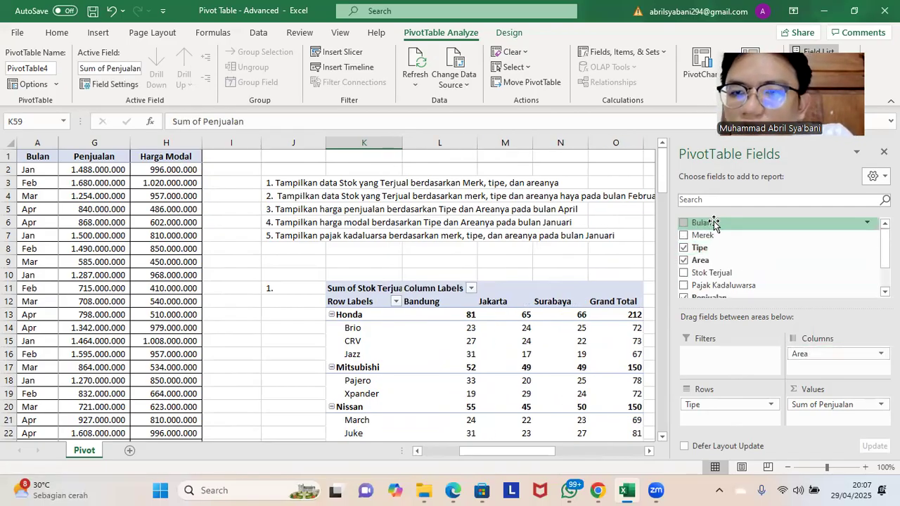
pyautogui.moveTo(713, 223); pyautogui.dragTo(729, 357)
pyautogui.scroll(-18, 551, 348)
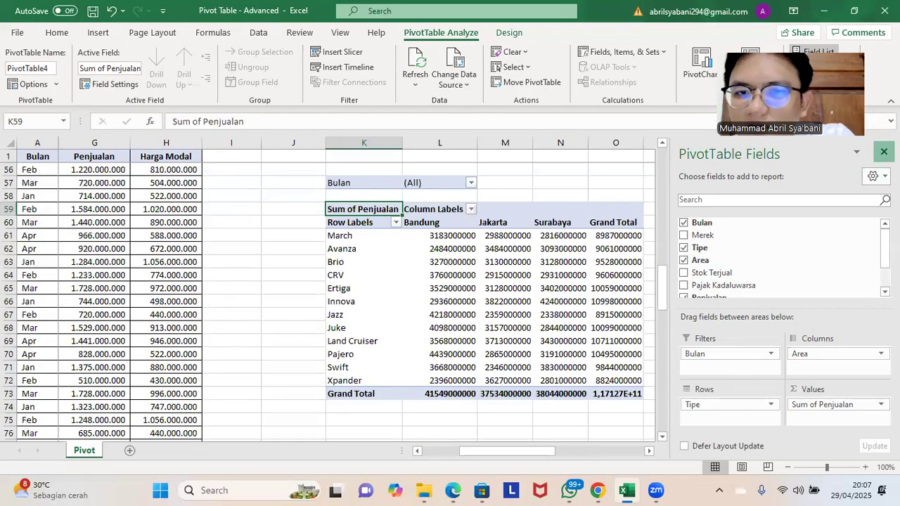
# Step: Close the PivotTable field list and label the third pivot table "3." in cell J57
pyautogui.click(883, 152)
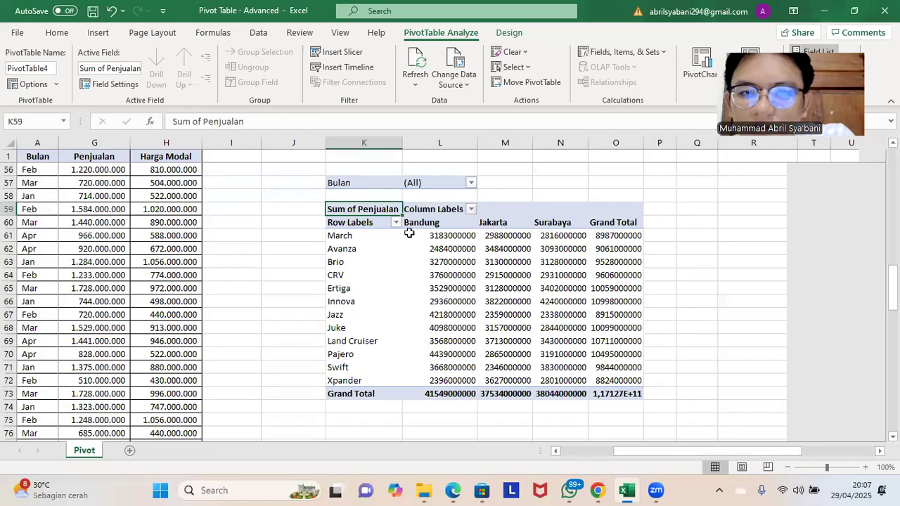
pyautogui.click(306, 184)
pyautogui.write('3.')
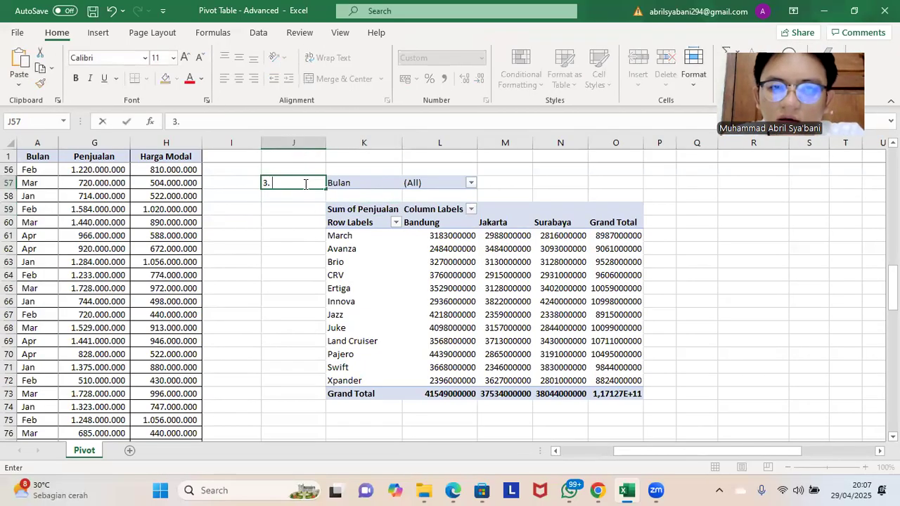
pyautogui.click(507, 170)
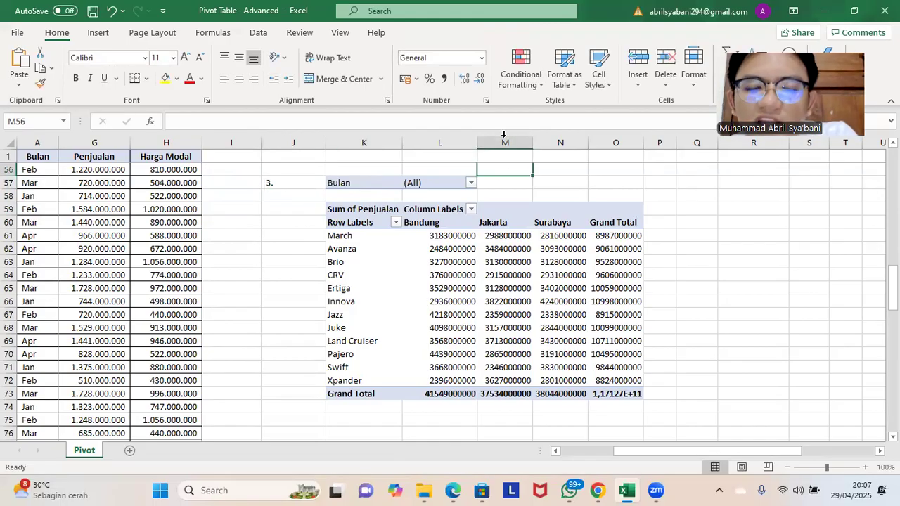
# Step: Filter the third pivot table's Bulan report filter to Apr
pyautogui.click(471, 184)
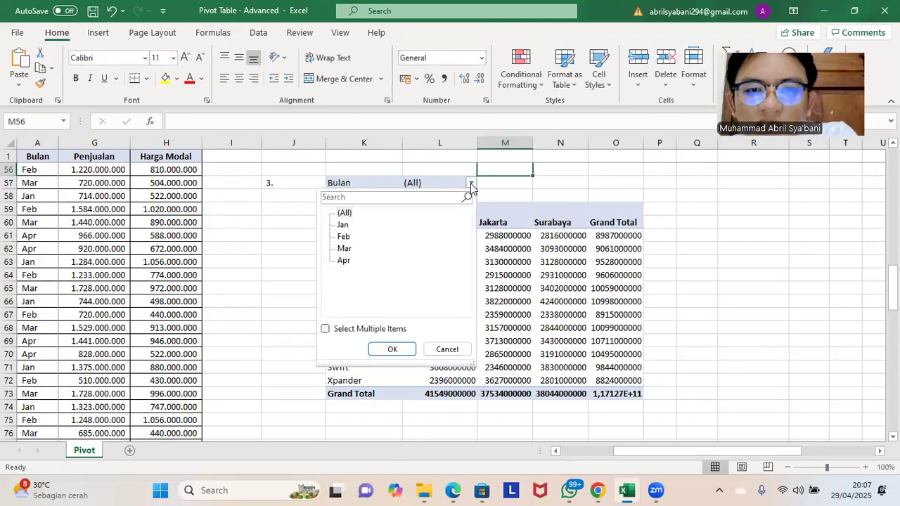
pyautogui.click(344, 260)
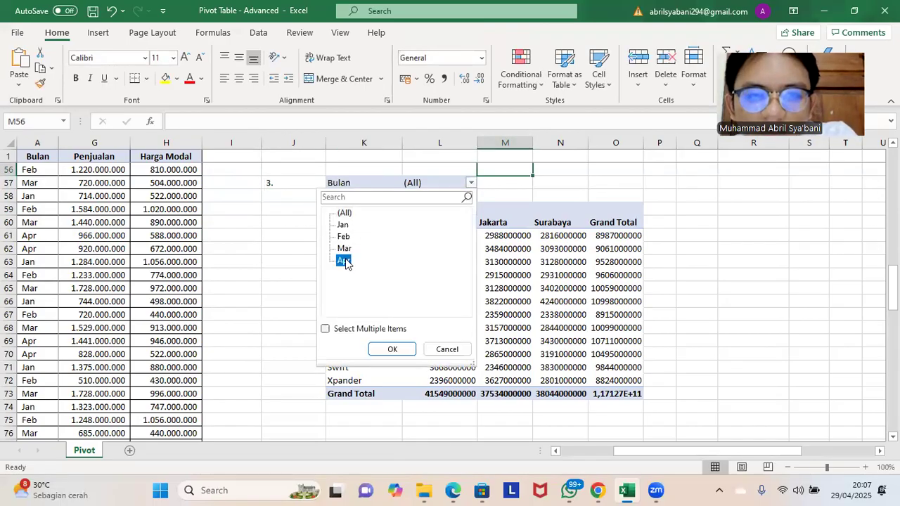
pyautogui.click(391, 349)
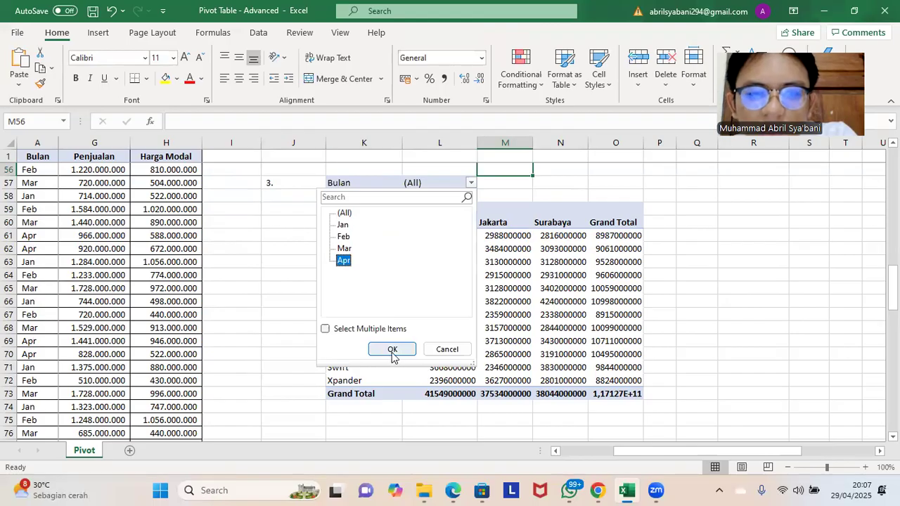
pyautogui.click(648, 209)
# Step: Review the three finished pivot tables and read the requirements of the remaining tasks in the list at the top of the sheet
pyautogui.scroll(4, 631, 201)
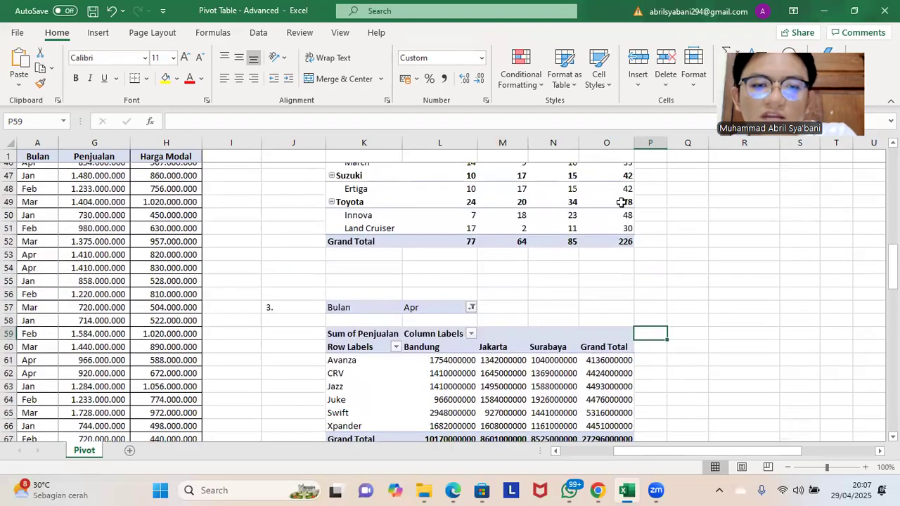
pyautogui.scroll(2, 616, 207)
pyautogui.scroll(-3, 608, 210)
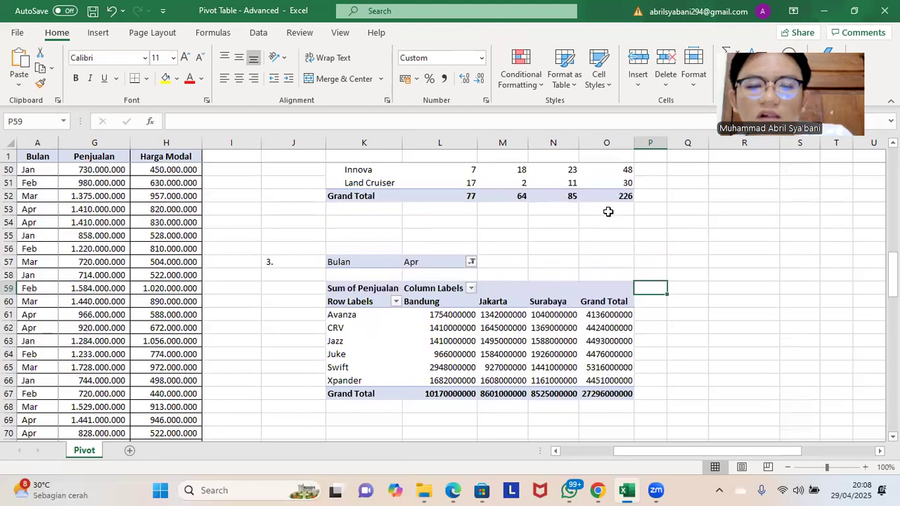
pyautogui.scroll(-1, 607, 213)
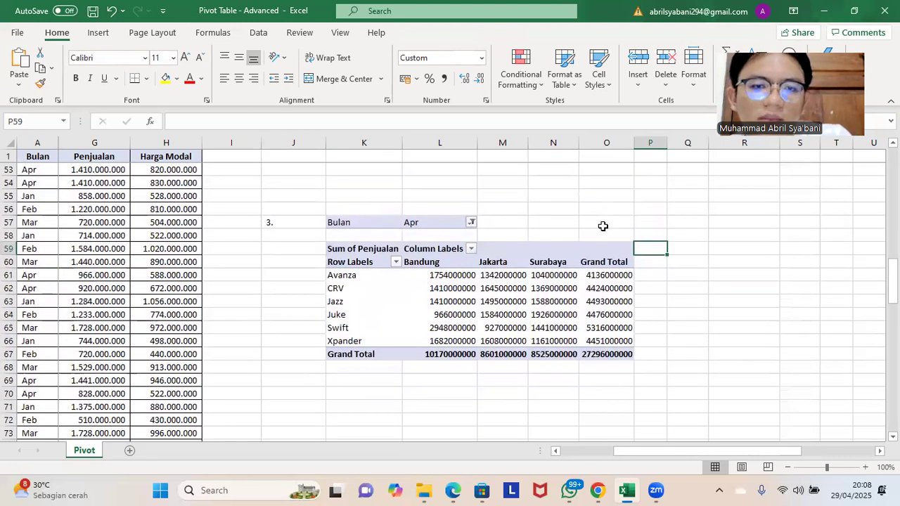
pyautogui.scroll(17, 599, 228)
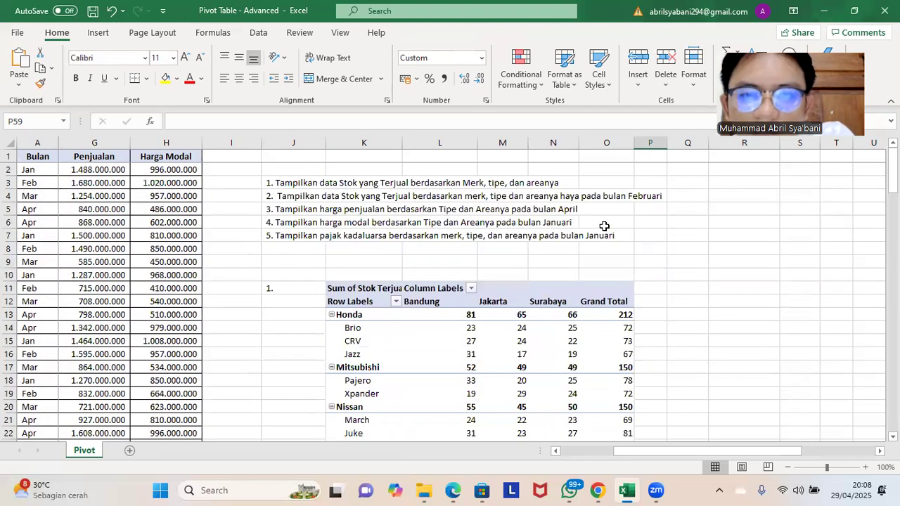
pyautogui.scroll(-6, 646, 190)
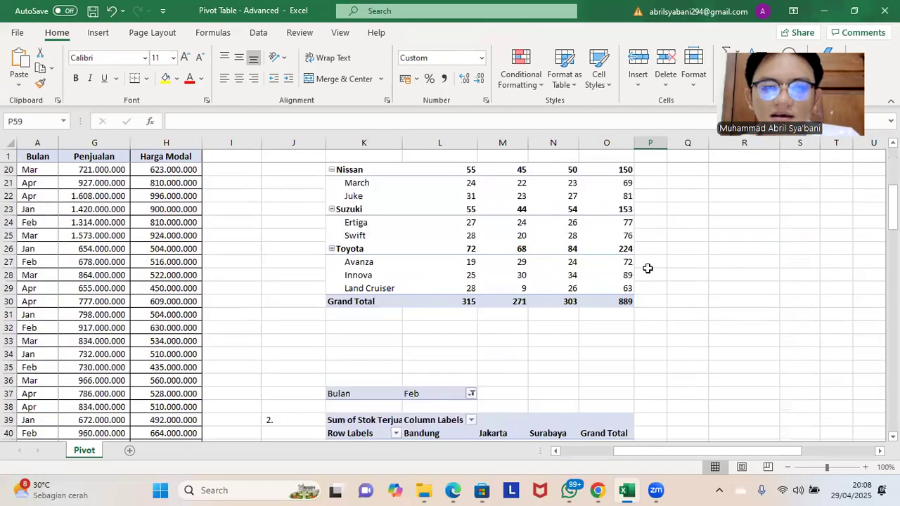
pyautogui.scroll(-10, 647, 268)
pyautogui.scroll(14, 648, 283)
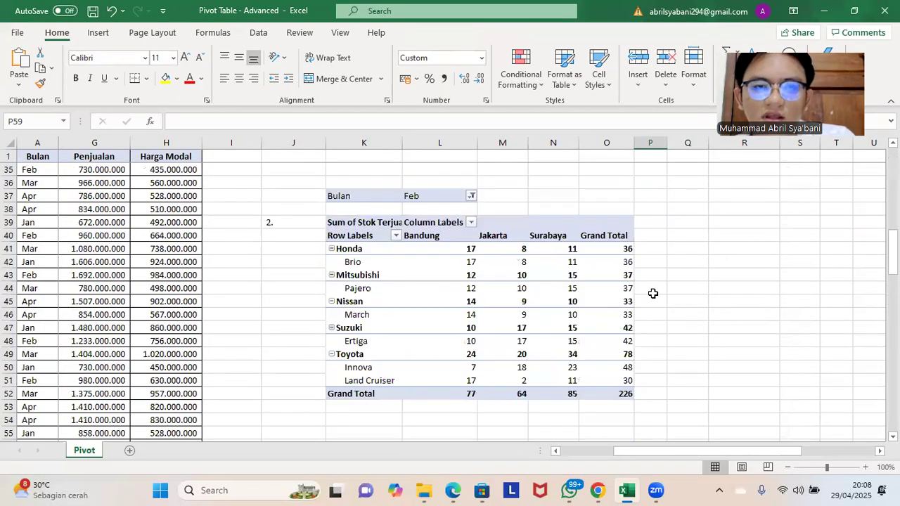
pyautogui.scroll(2, 647, 283)
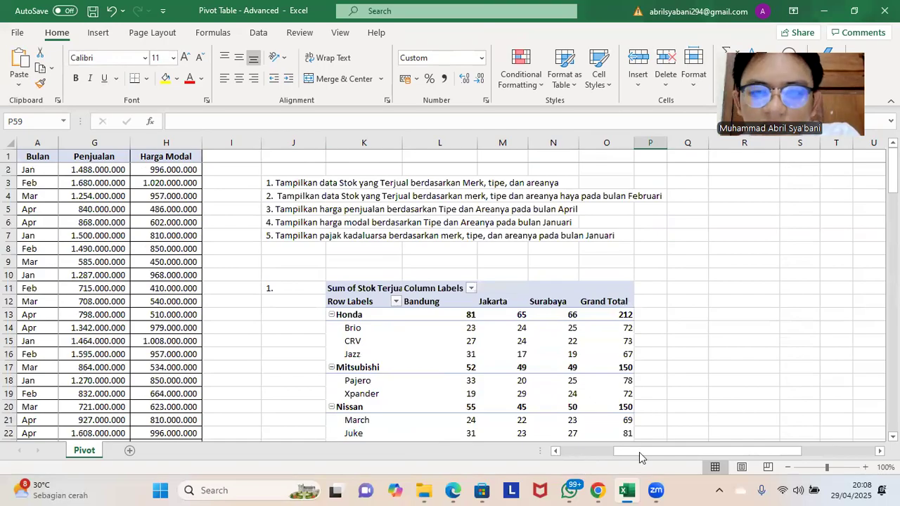
pyautogui.click(742, 285)
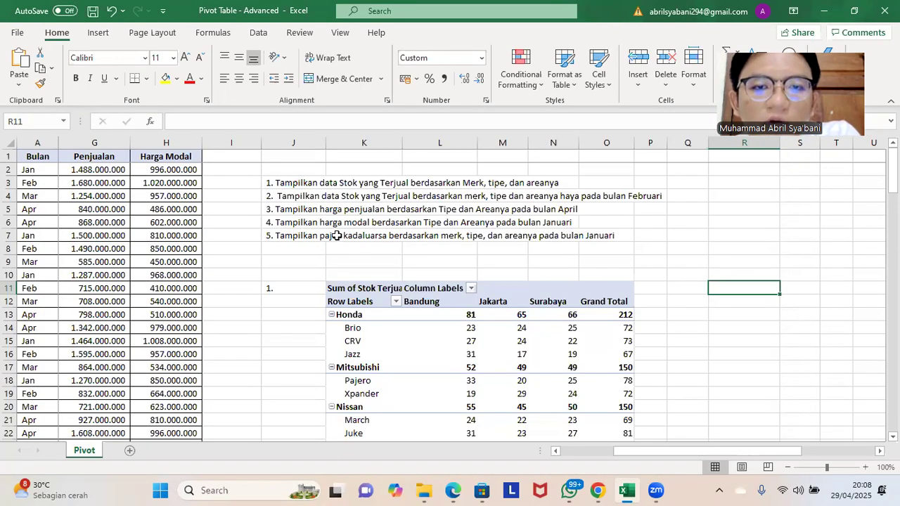
# Step: Create a fourth PivotTable from the range Pivot!$A$1:$H$109 on the existing worksheet at cell R11, beside the first one
pyautogui.moveTo(703, 451); pyautogui.dragTo(647, 451)
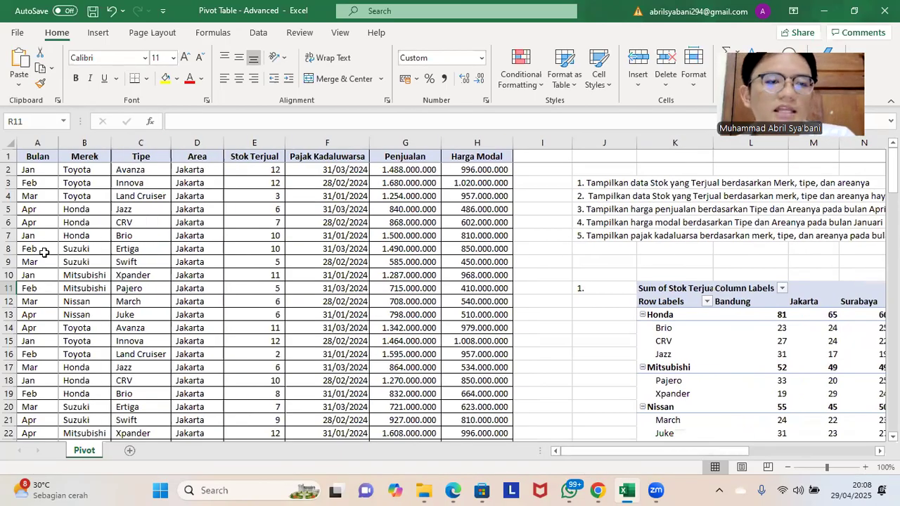
pyautogui.click(40, 248)
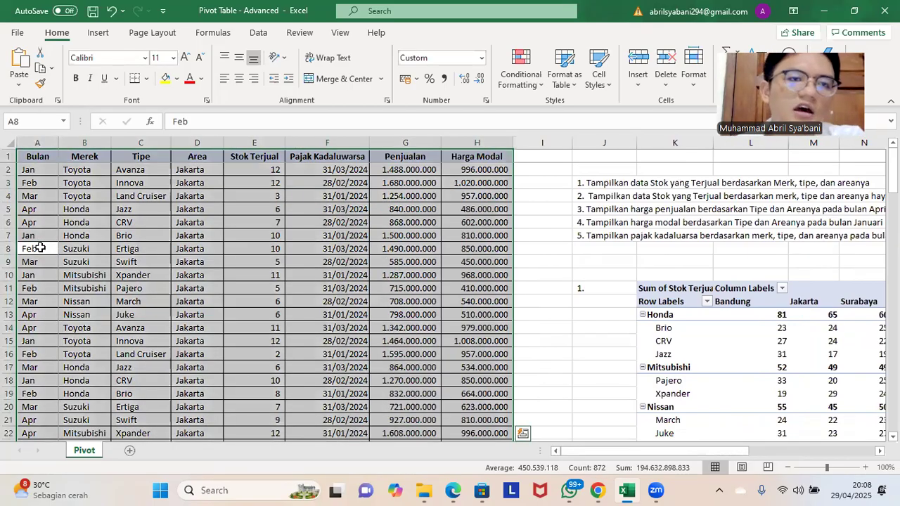
pyautogui.click(97, 32)
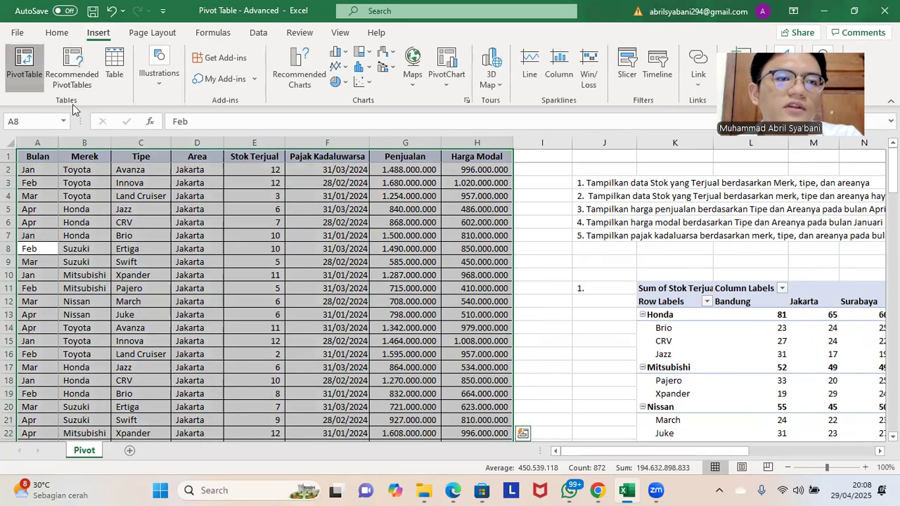
pyautogui.click(24, 64)
pyautogui.scroll(6, 234, 285)
pyautogui.click(232, 347)
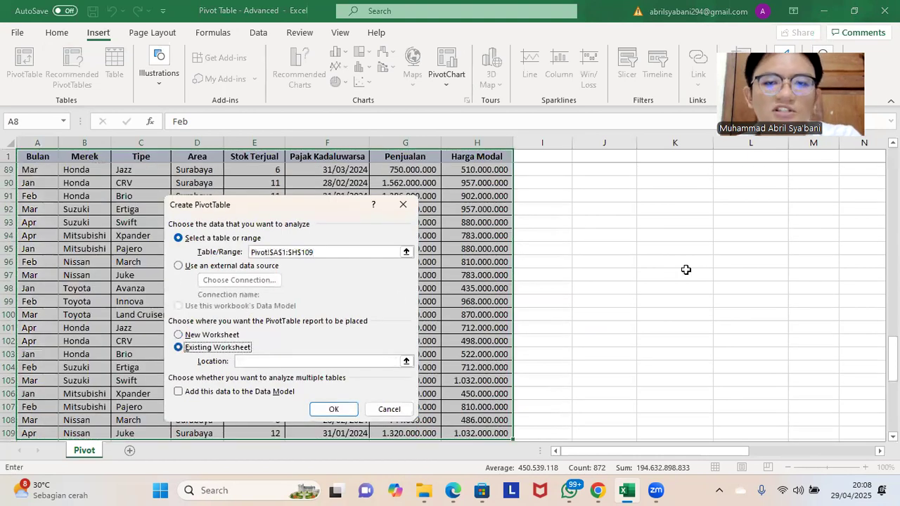
pyautogui.scroll(20, 724, 276)
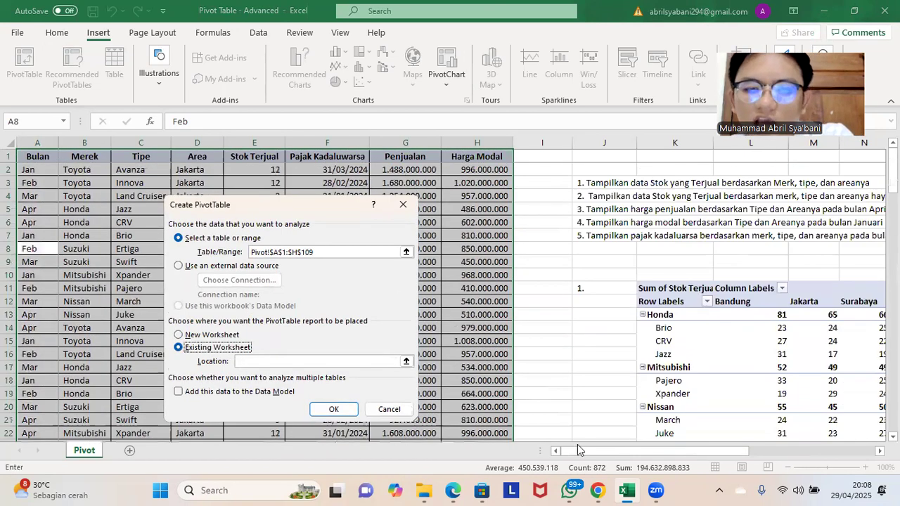
pyautogui.moveTo(596, 455); pyautogui.dragTo(686, 457)
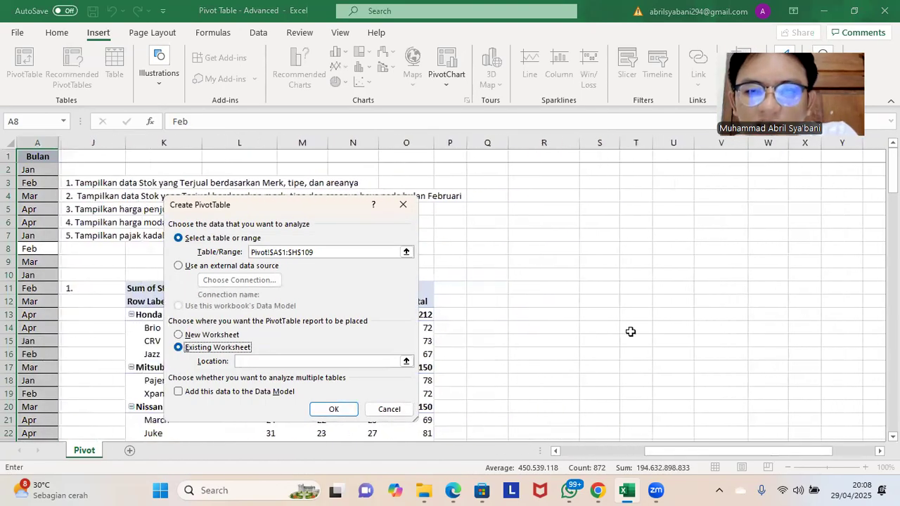
pyautogui.click(563, 285)
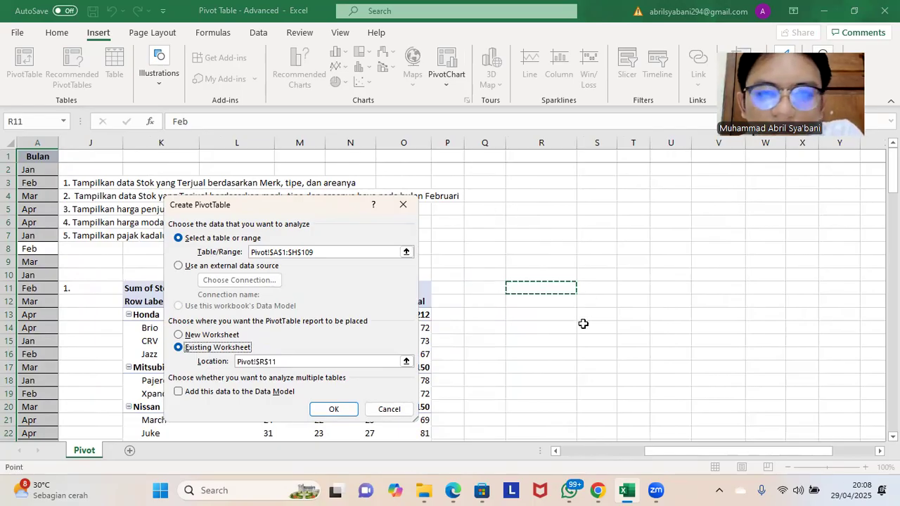
pyautogui.click(335, 409)
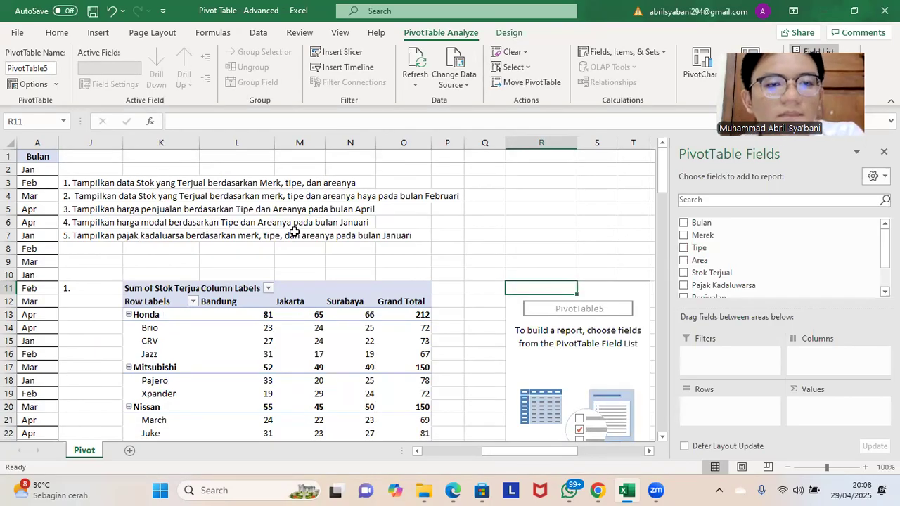
# Step: Add the sum of Harga Modal as values and Tipe as rows in the fourth pivot table
pyautogui.scroll(-3, 745, 246)
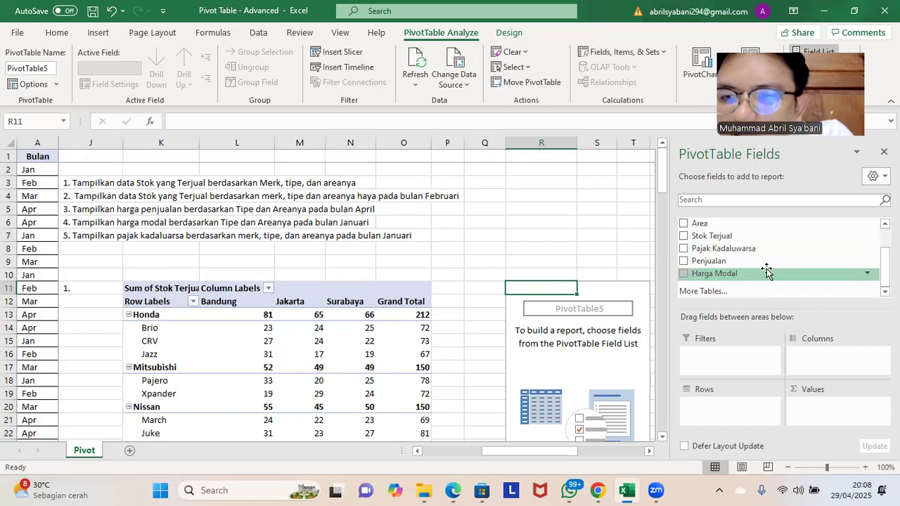
pyautogui.moveTo(740, 274); pyautogui.dragTo(821, 416)
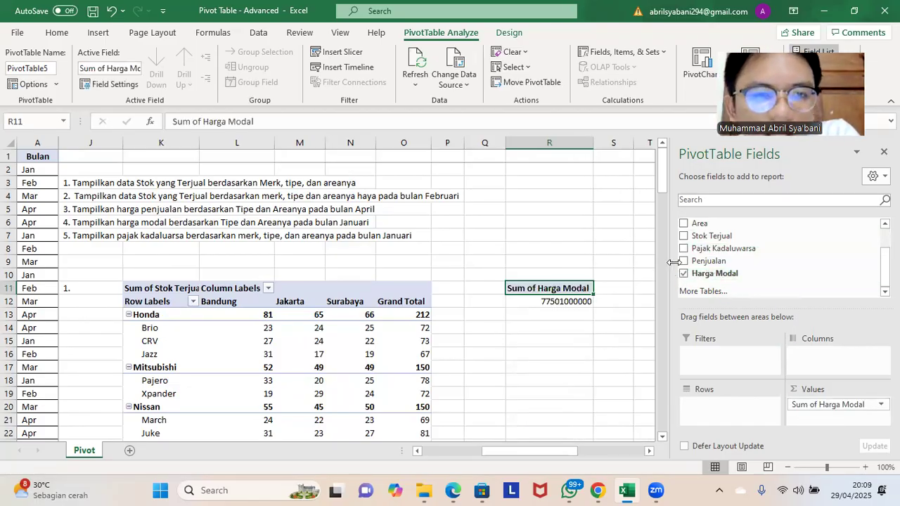
pyautogui.scroll(2, 733, 274)
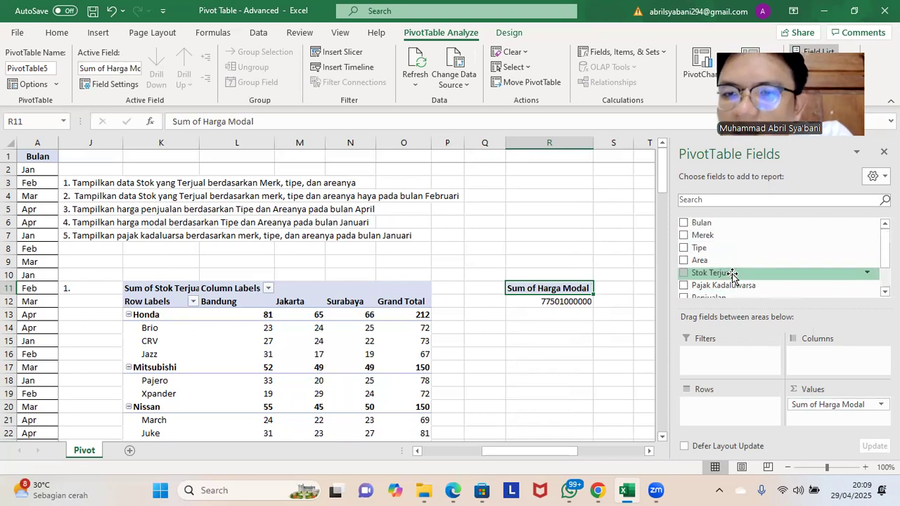
pyautogui.moveTo(724, 249); pyautogui.dragTo(742, 403)
# Step: Set Area as columns and Bulan as a report filter in the fourth pivot table
pyautogui.scroll(1, 750, 263)
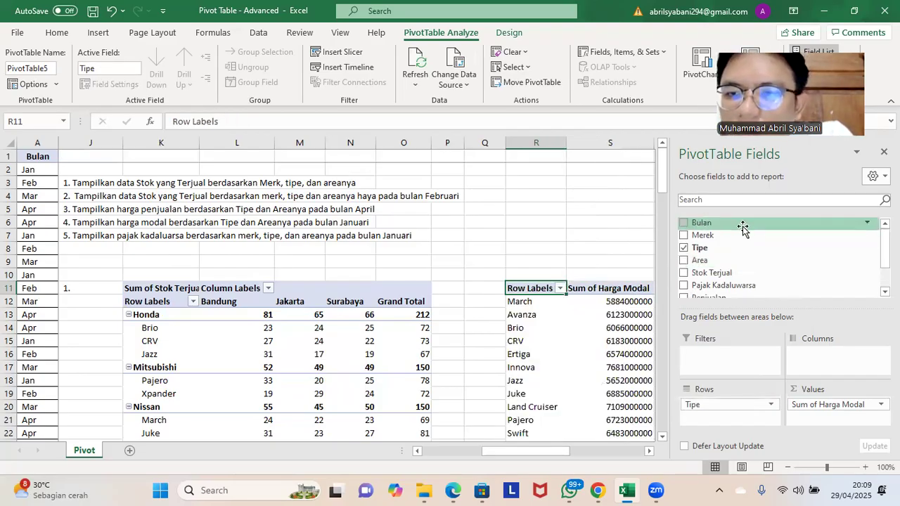
pyautogui.moveTo(742, 262); pyautogui.dragTo(821, 354)
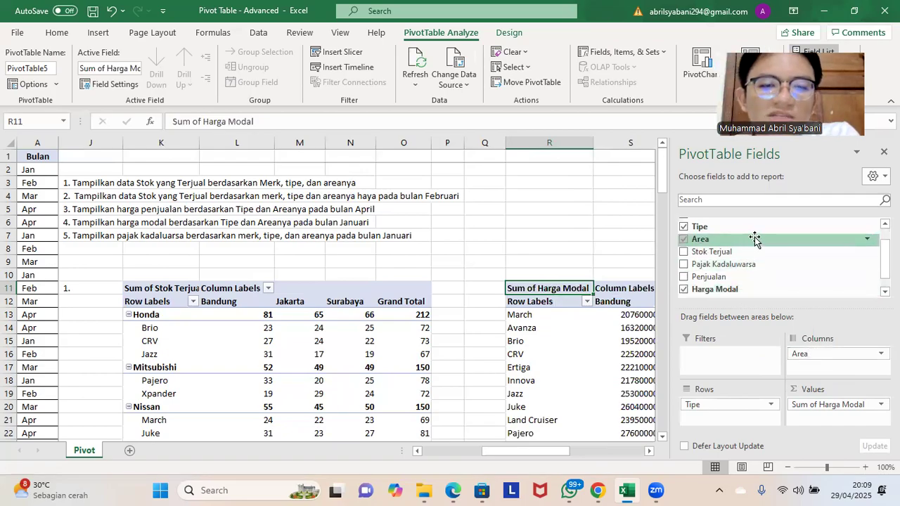
pyautogui.scroll(1, 754, 239)
pyautogui.moveTo(745, 225); pyautogui.dragTo(736, 359)
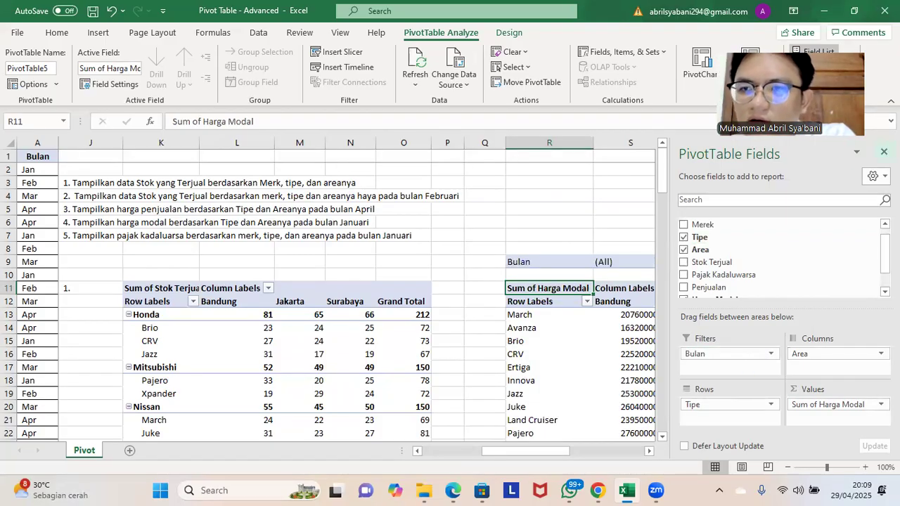
# Step: Close the PivotTable field list and label the fourth pivot table "4." in cell Q11
pyautogui.click(883, 152)
pyautogui.click(483, 291)
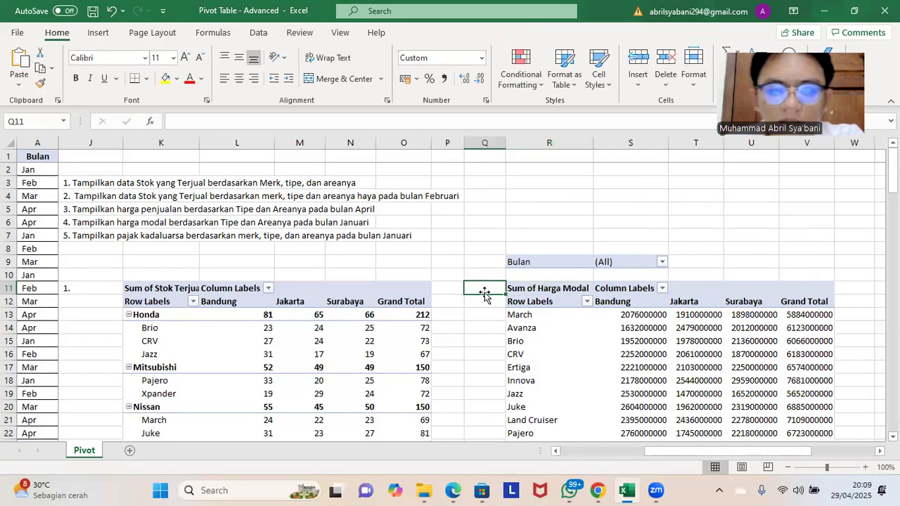
pyautogui.write('4.')
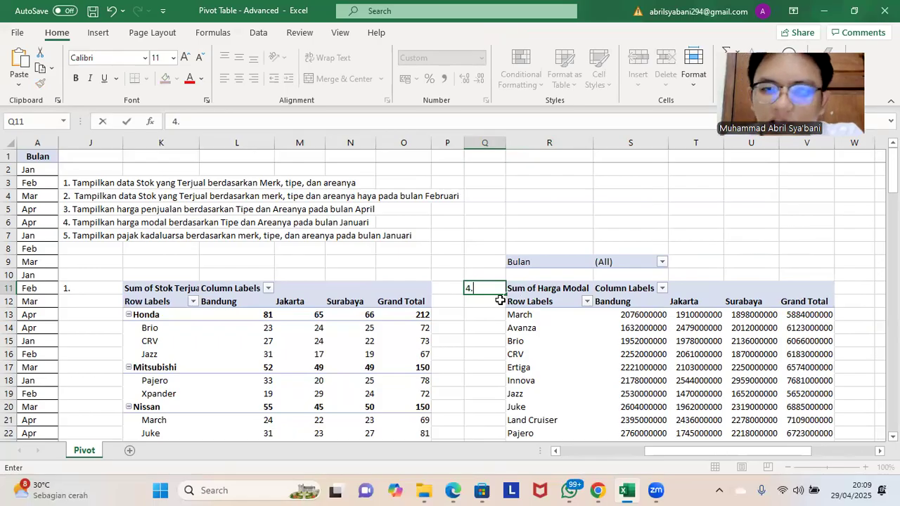
# Step: Filter the fourth pivot table's Bulan report filter to Jan and look over the filtered table
pyautogui.click(659, 262)
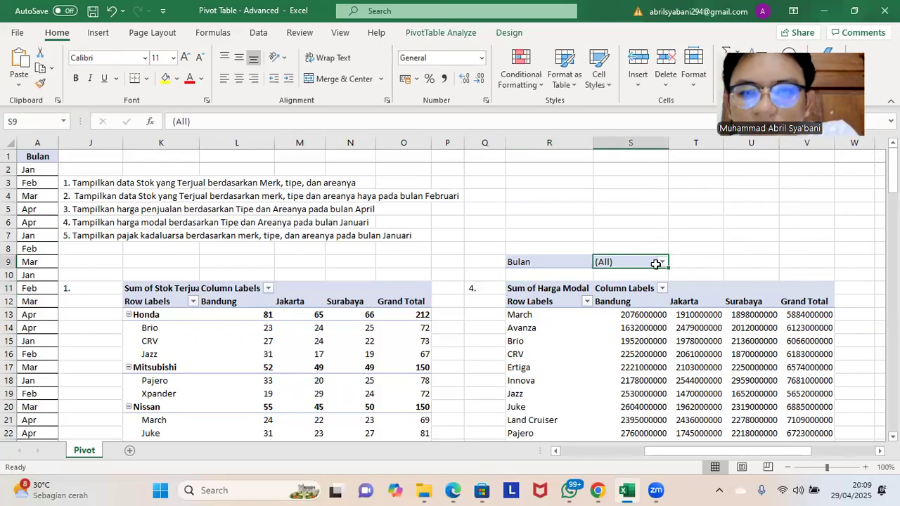
pyautogui.click(661, 263)
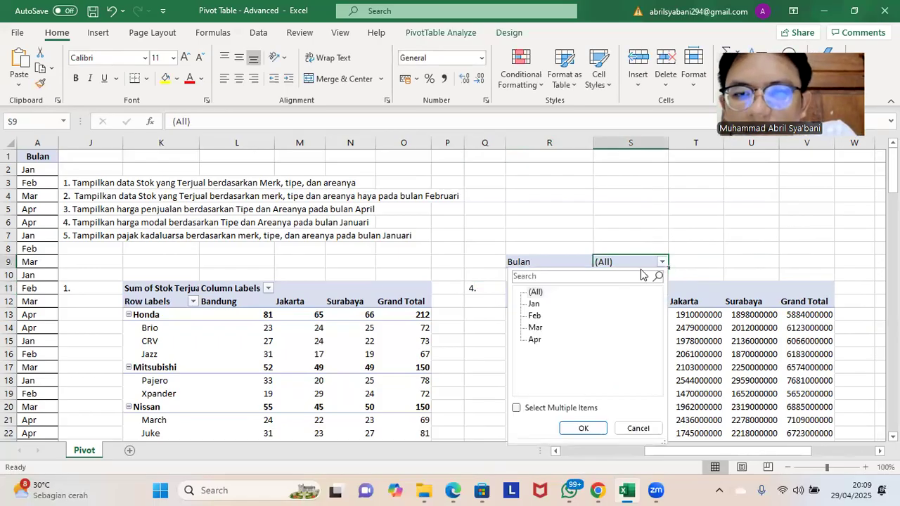
pyautogui.click(533, 305)
pyautogui.click(582, 428)
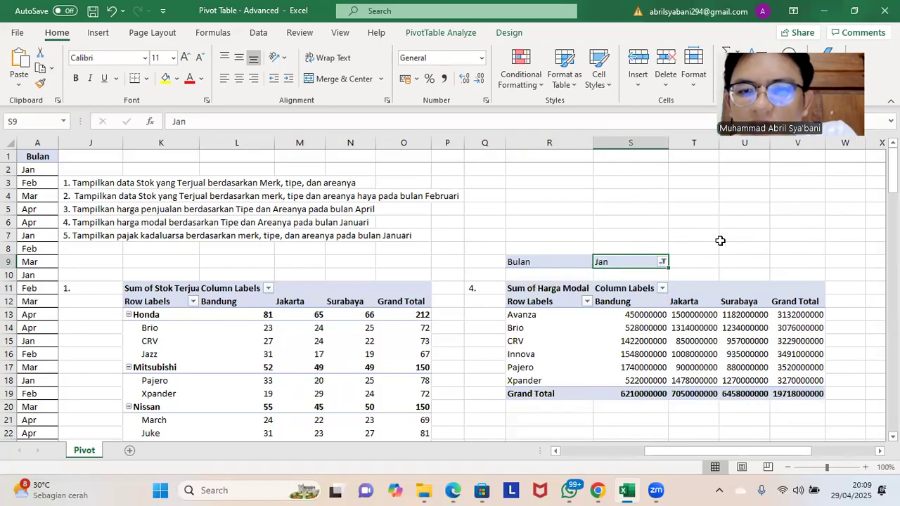
pyautogui.click(721, 225)
pyautogui.scroll(-1, 721, 224)
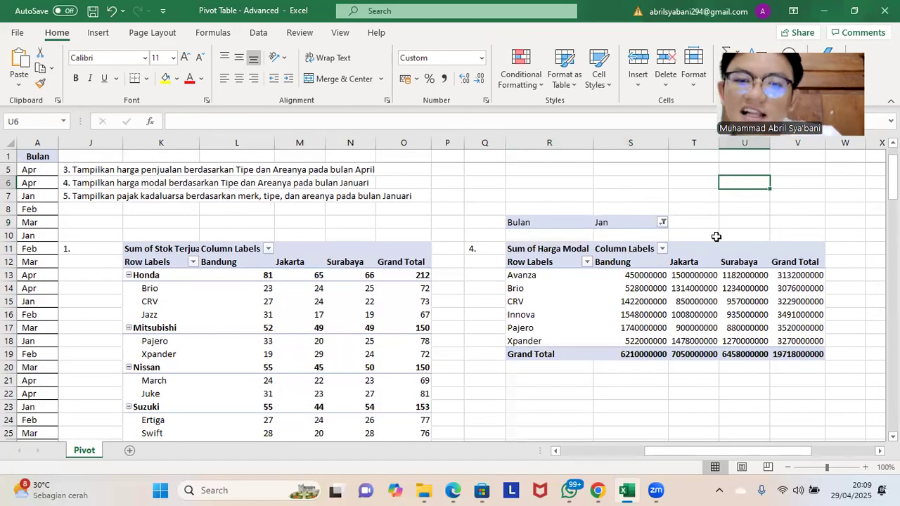
pyautogui.scroll(-2, 716, 237)
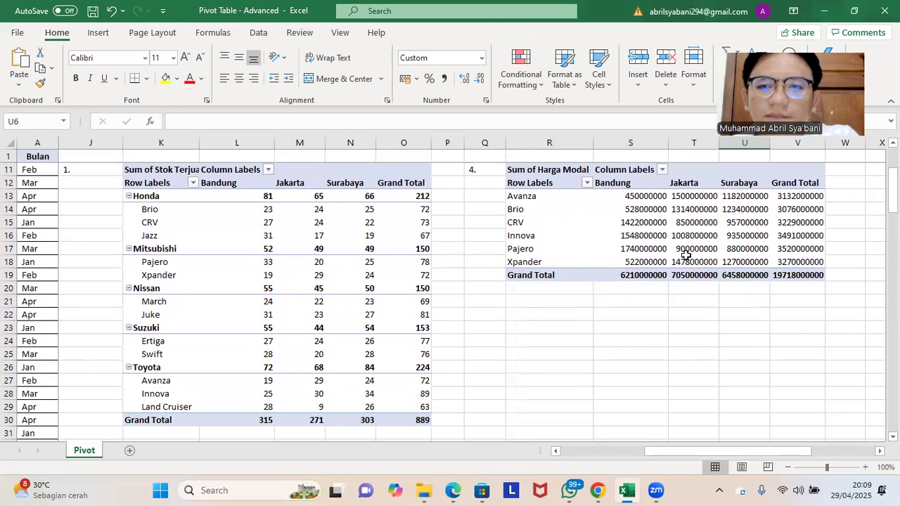
pyautogui.scroll(3, 685, 254)
pyautogui.scroll(-2, 487, 322)
pyautogui.scroll(2, 501, 339)
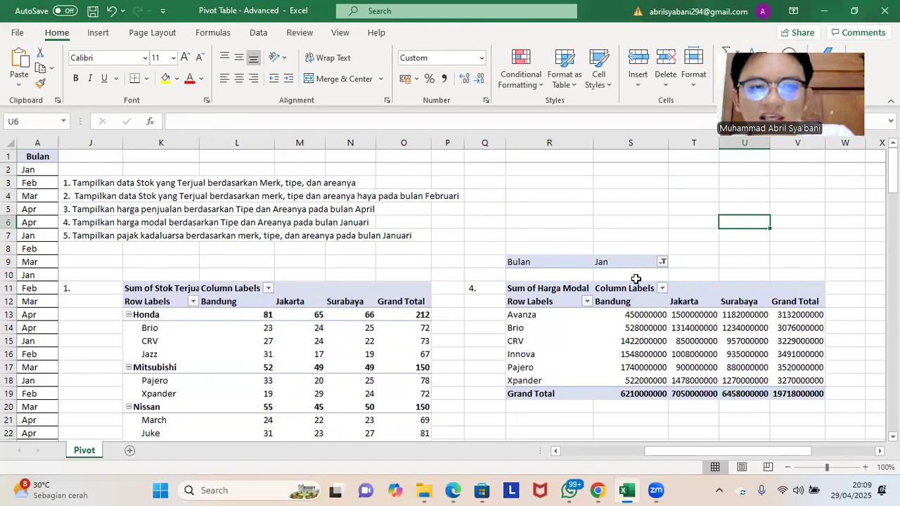
pyautogui.scroll(-4, 635, 279)
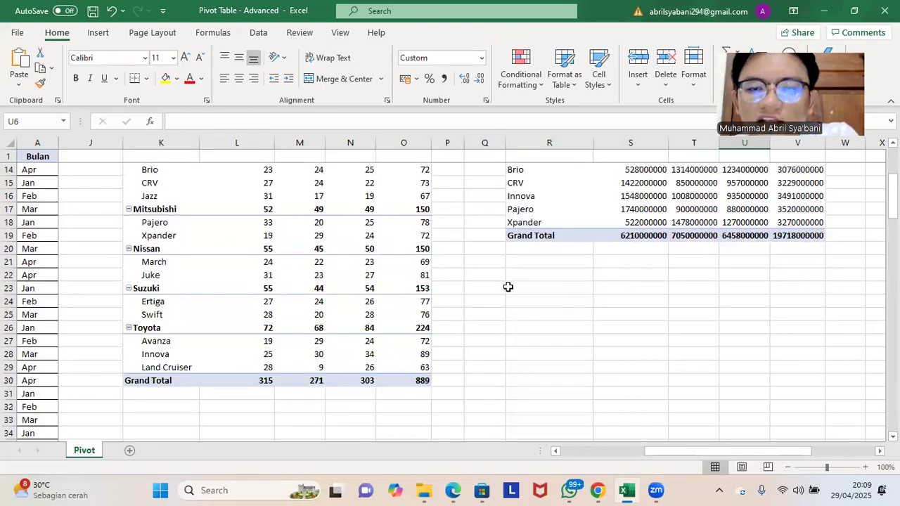
pyautogui.click(532, 277)
pyautogui.click(552, 313)
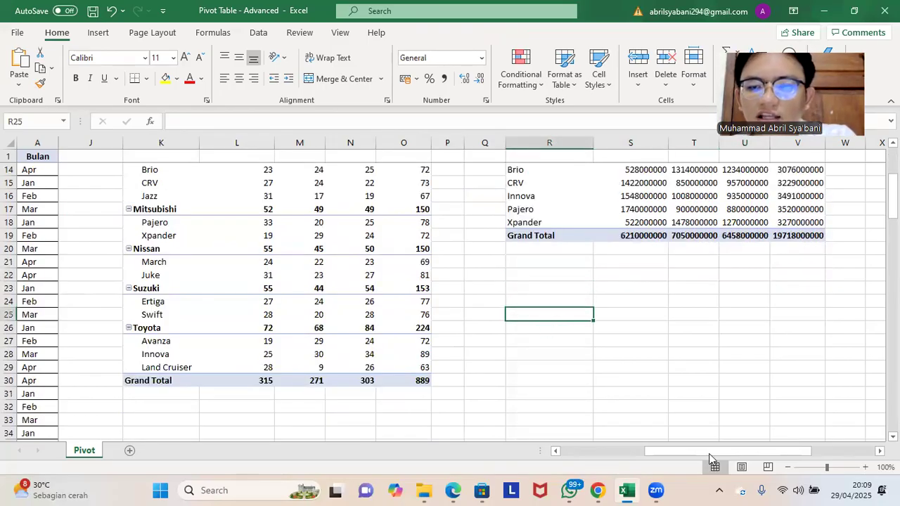
# Step: Create a pivot table from the whole car sales data range A1:H109 on the existing worksheet at cell R25
pyautogui.moveTo(708, 454); pyautogui.dragTo(625, 453)
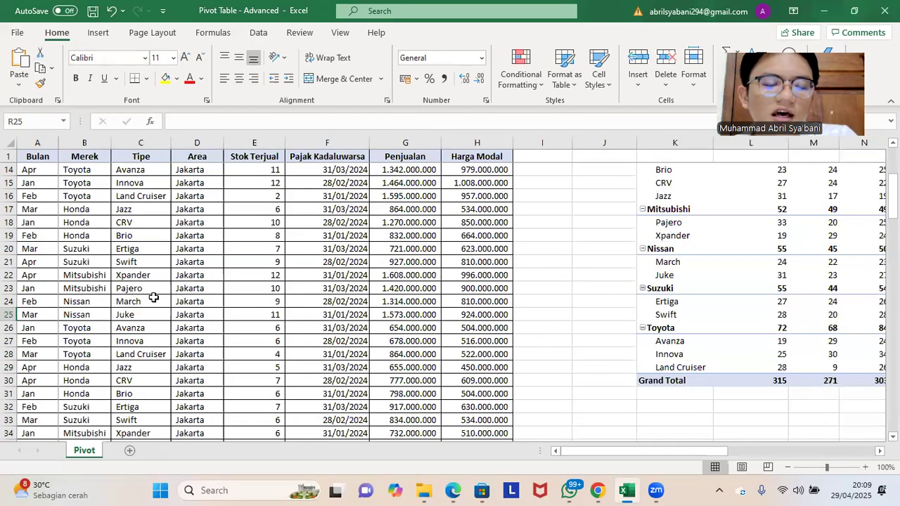
pyautogui.click(48, 248)
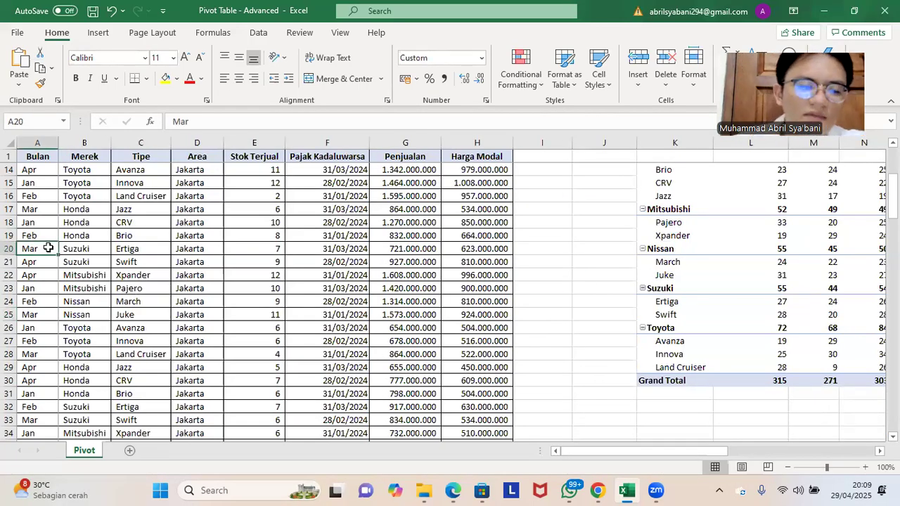
pyautogui.hotkey('ctrl', 'a')
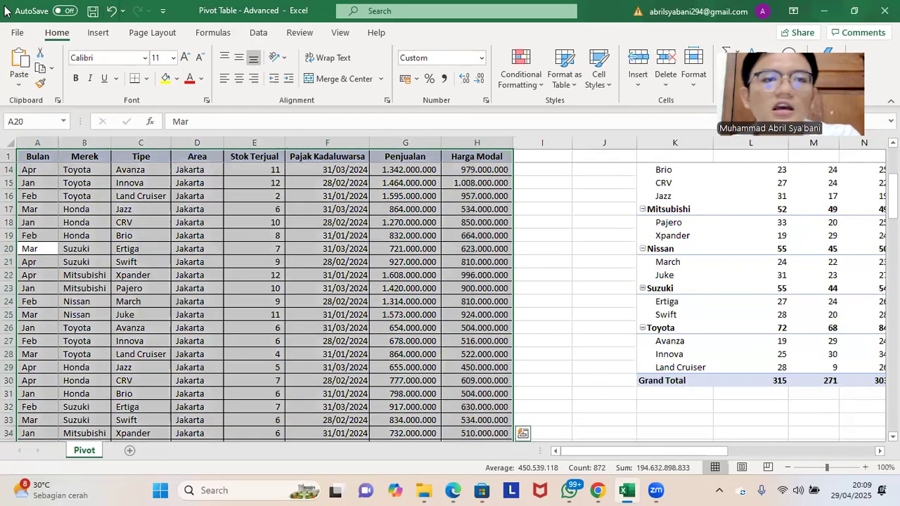
pyautogui.click(98, 33)
pyautogui.click(24, 62)
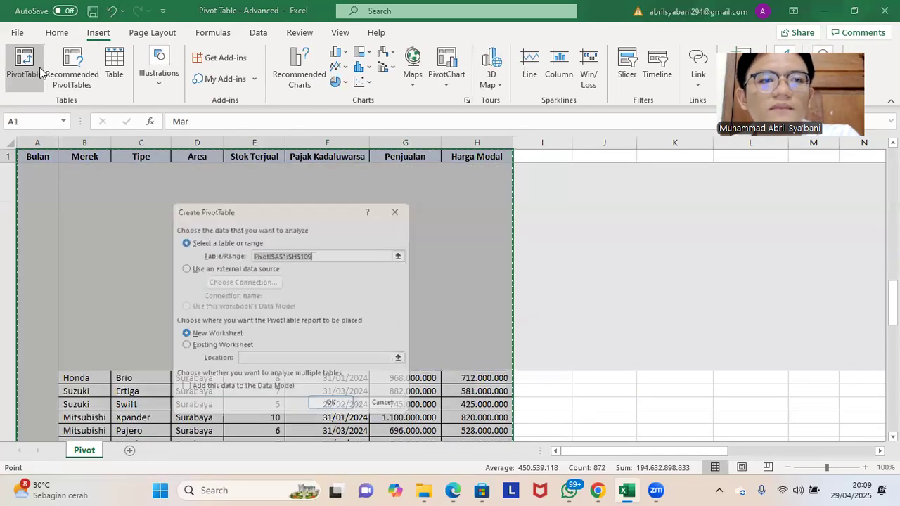
pyautogui.click(208, 347)
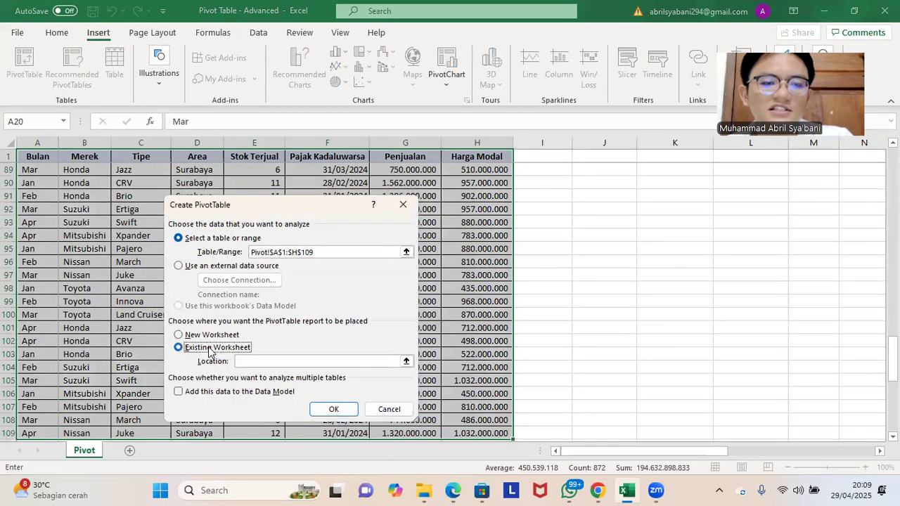
pyautogui.scroll(15, 724, 225)
pyautogui.scroll(14, 726, 236)
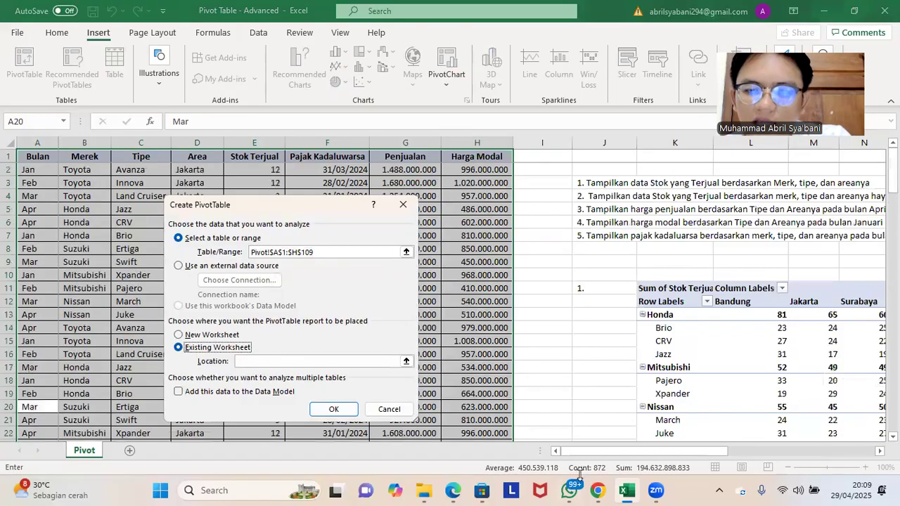
pyautogui.moveTo(591, 453); pyautogui.dragTo(590, 454)
pyautogui.moveTo(679, 434); pyautogui.dragTo(679, 434)
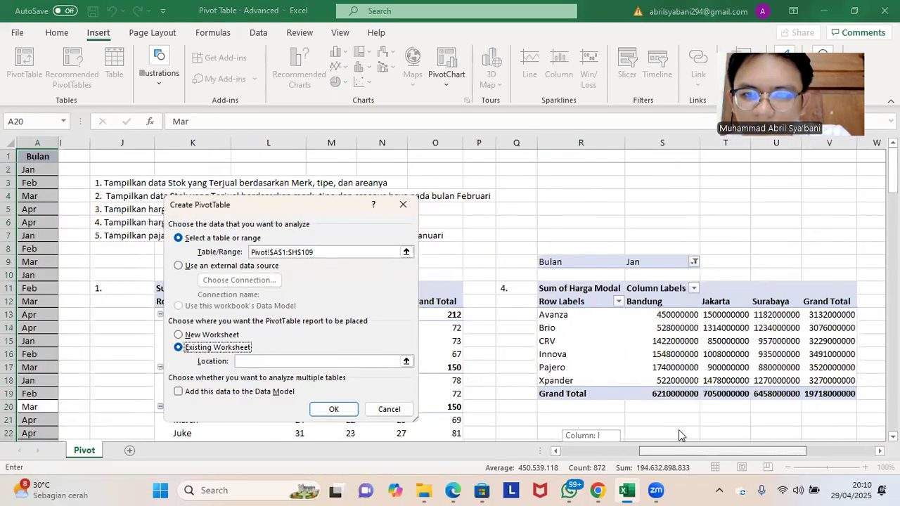
pyautogui.scroll(-3, 602, 342)
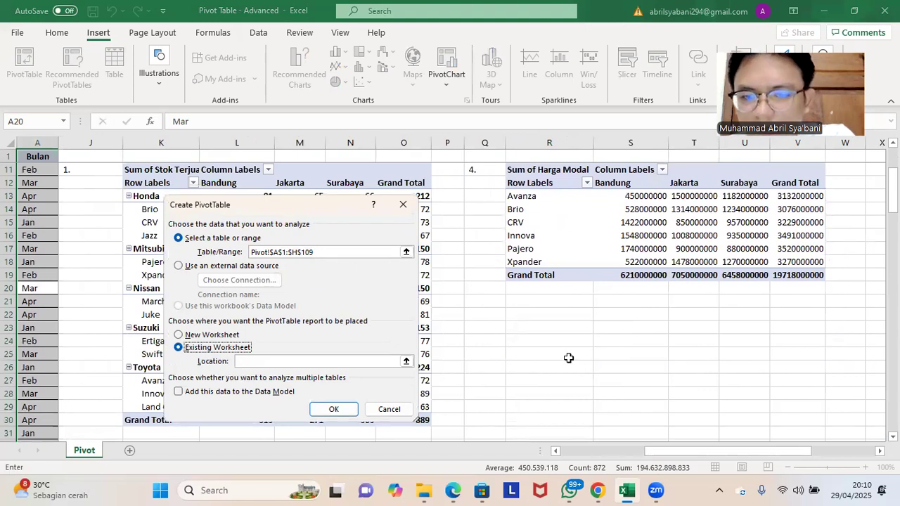
pyautogui.click(568, 358)
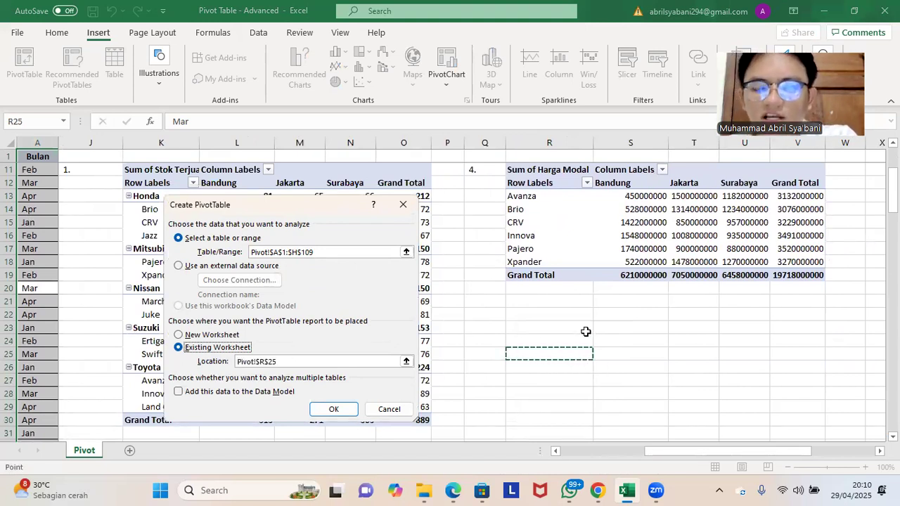
pyautogui.click(335, 410)
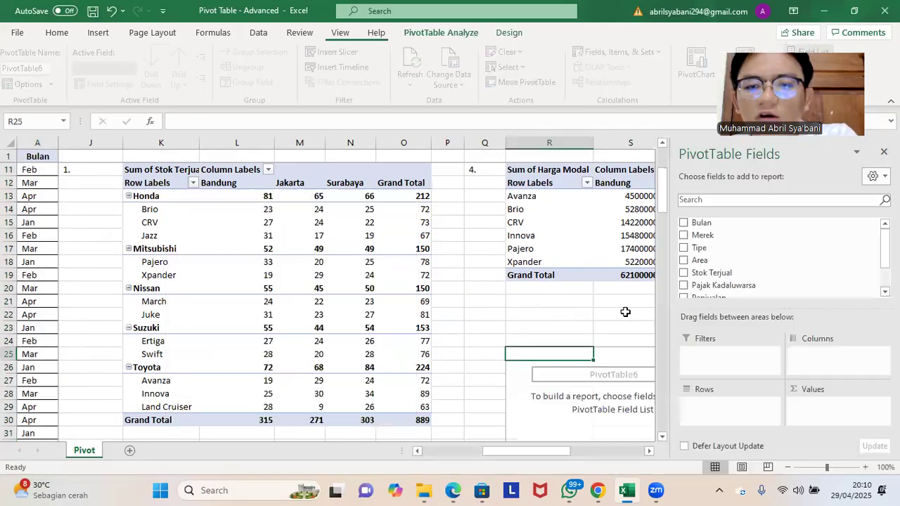
# Step: Add the count of Pajak Kadaluwarsa as values and Merek and Tipe as rows in the fifth pivot table
pyautogui.scroll(3, 611, 296)
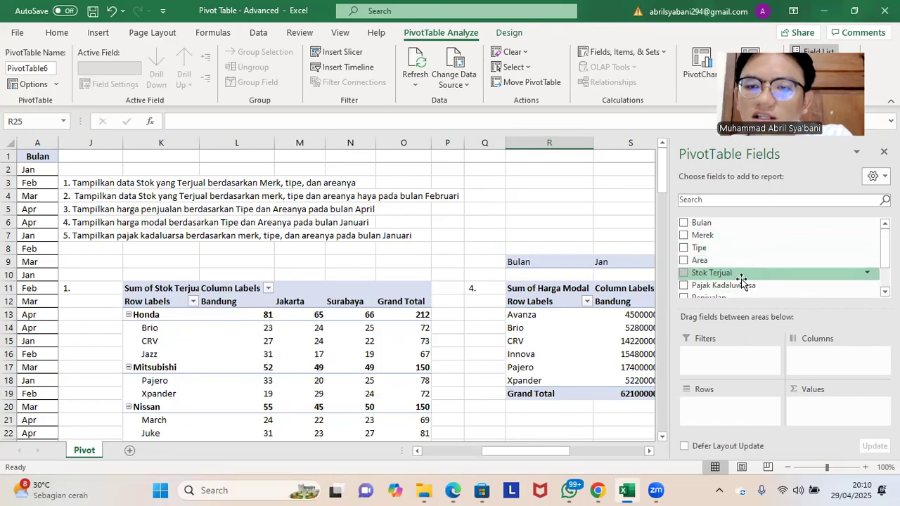
pyautogui.moveTo(754, 285); pyautogui.dragTo(821, 419)
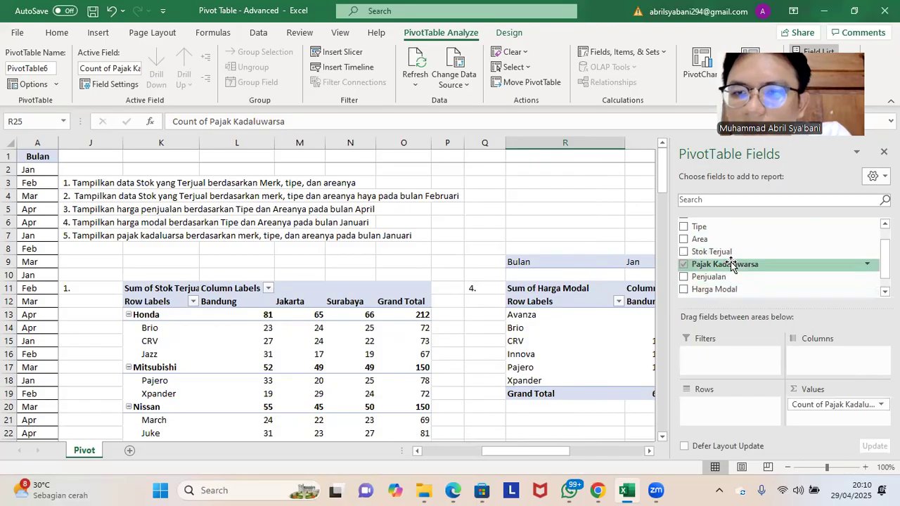
pyautogui.scroll(1, 729, 246)
pyautogui.moveTo(729, 236); pyautogui.dragTo(735, 408)
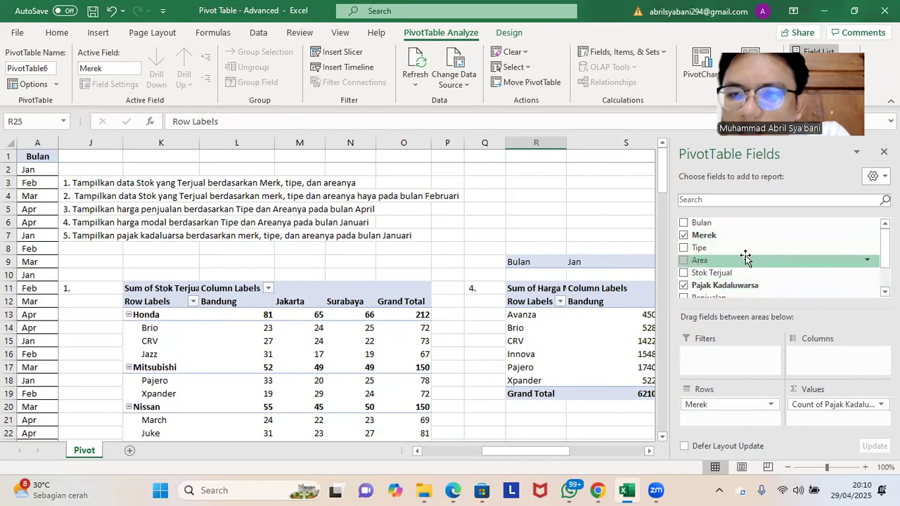
pyautogui.moveTo(743, 244); pyautogui.dragTo(733, 426)
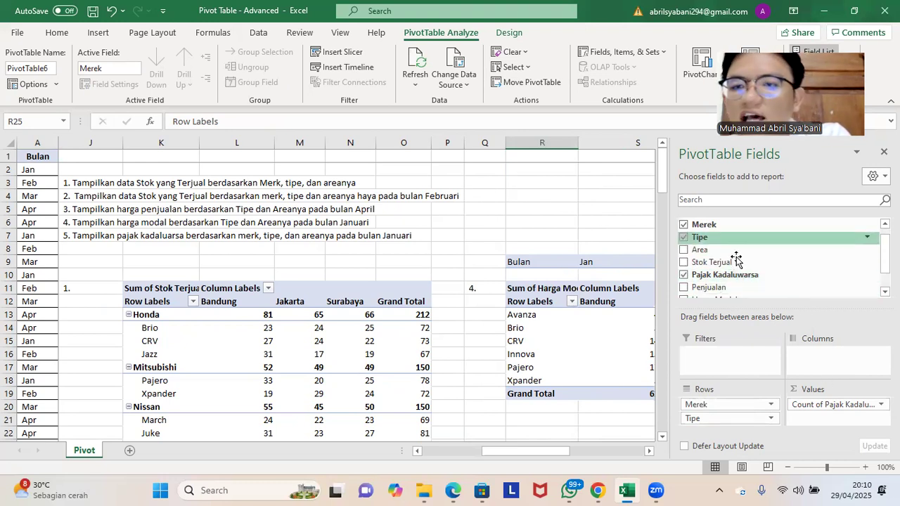
# Step: Set Area as columns and Bulan as a report filter in the fifth pivot table, and close the field list
pyautogui.moveTo(724, 251); pyautogui.dragTo(802, 359)
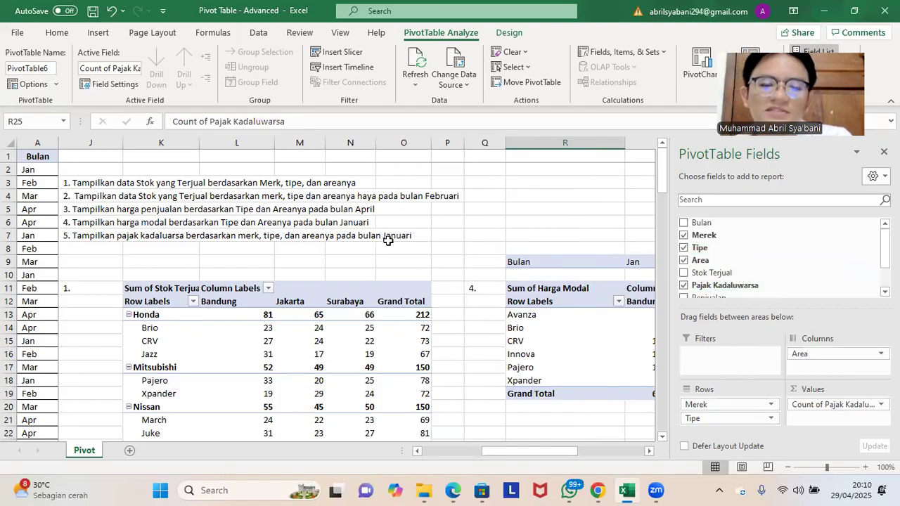
pyautogui.moveTo(703, 222); pyautogui.dragTo(733, 360)
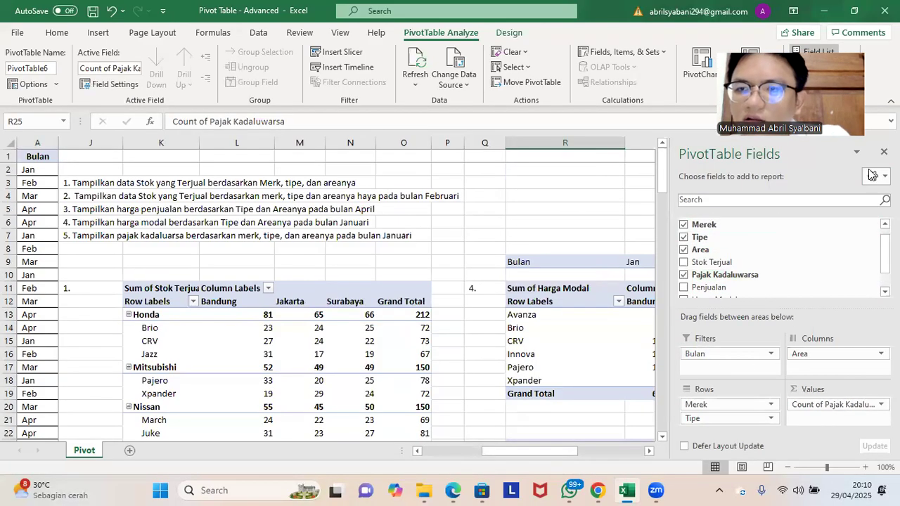
pyautogui.click(884, 152)
# Step: Label the fifth pivot table "5." in cell Q23, beside its Bulan report filter
pyautogui.scroll(-7, 717, 281)
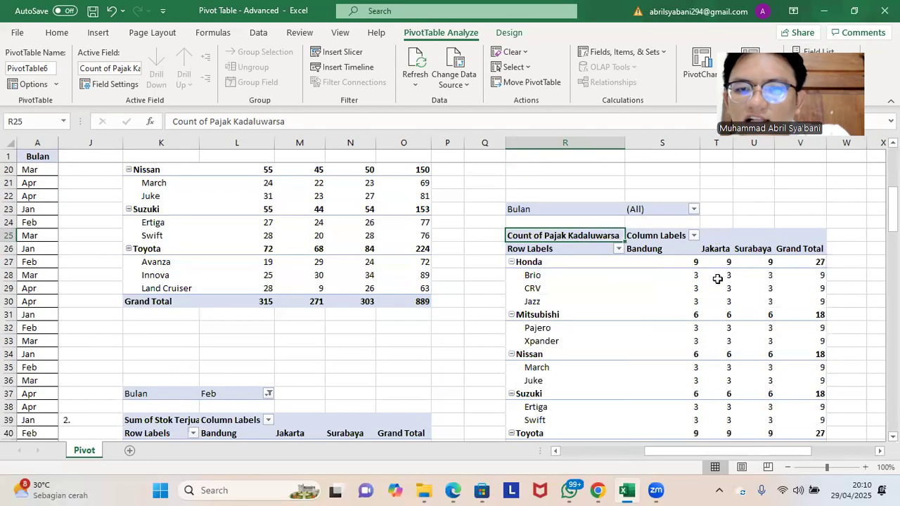
pyautogui.scroll(2, 717, 279)
pyautogui.scroll(-2, 703, 281)
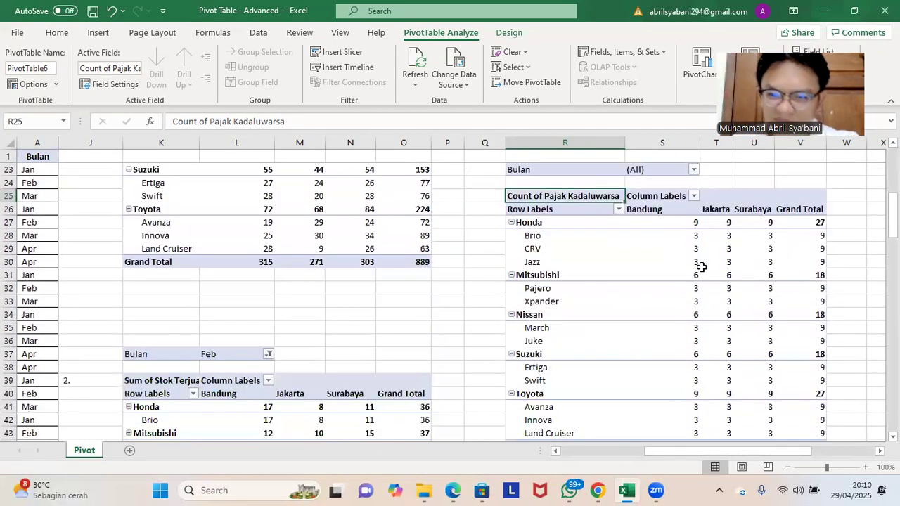
pyautogui.scroll(1, 510, 218)
pyautogui.click(493, 220)
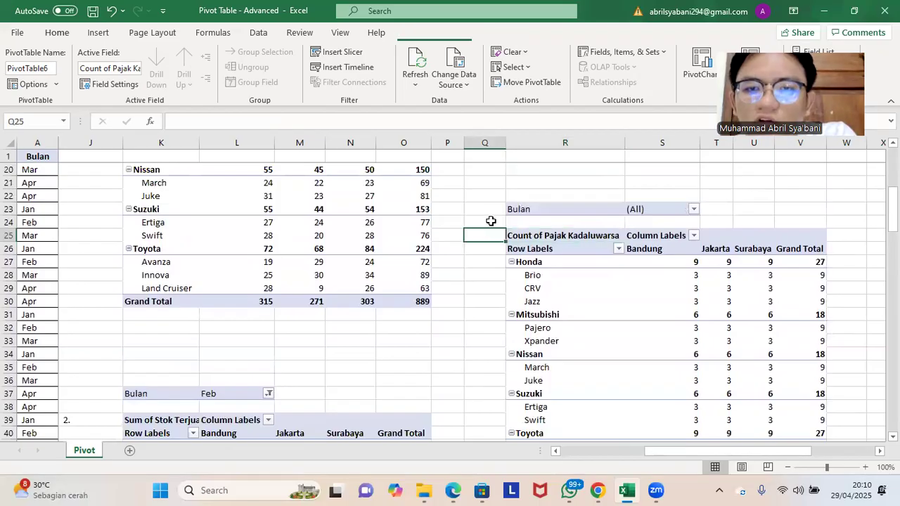
pyautogui.click(495, 210)
pyautogui.write('5')
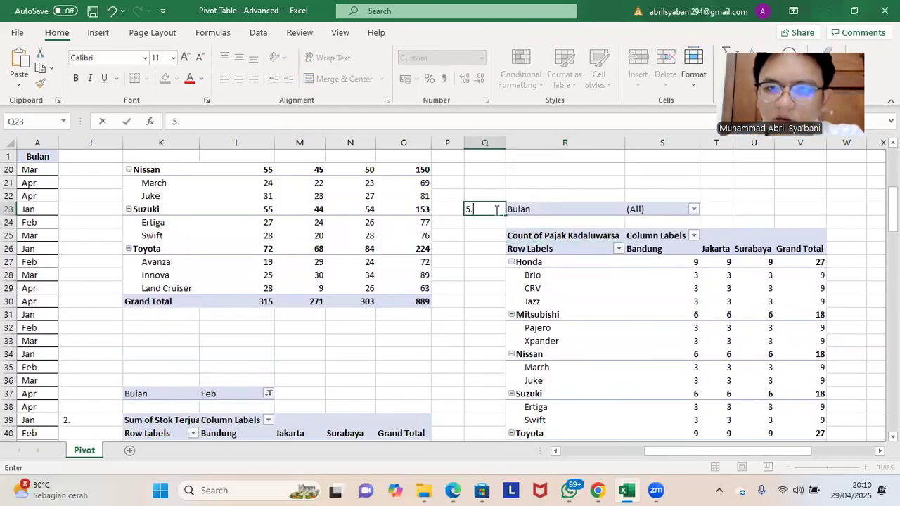
pyautogui.write('.')
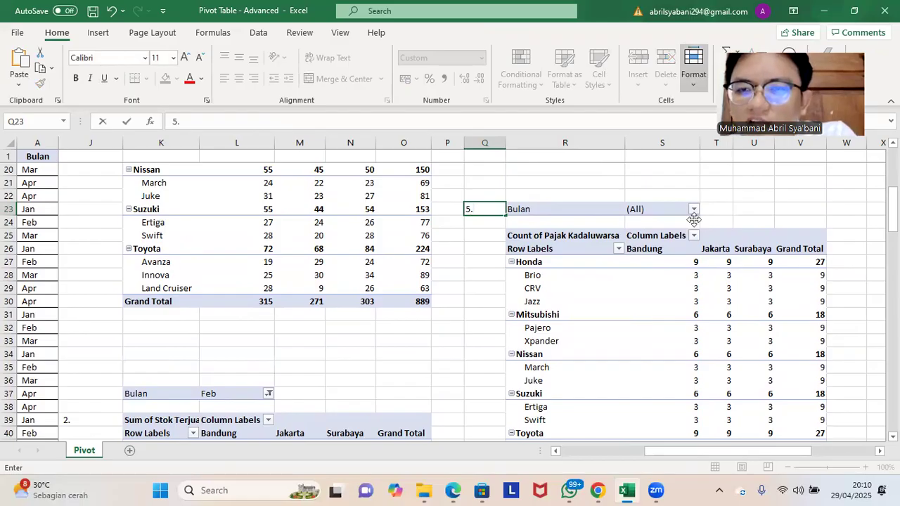
# Step: Filter the fifth pivot table's Bulan report filter to Jan
pyautogui.click(688, 213)
pyautogui.click(693, 210)
pyautogui.click(569, 252)
pyautogui.click(614, 376)
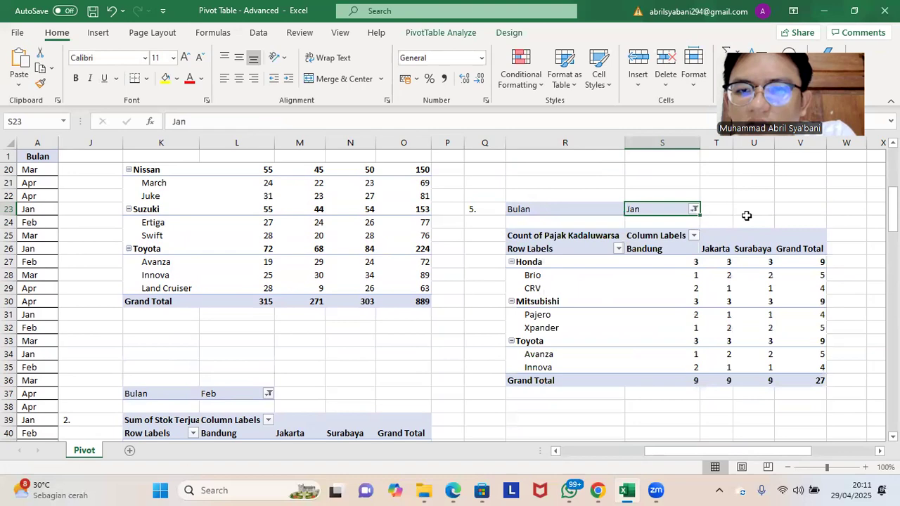
pyautogui.click(746, 217)
# Step: Look over the fourth and fifth pivot tables against the task list and the source data
pyautogui.scroll(-2, 797, 275)
pyautogui.scroll(5, 805, 268)
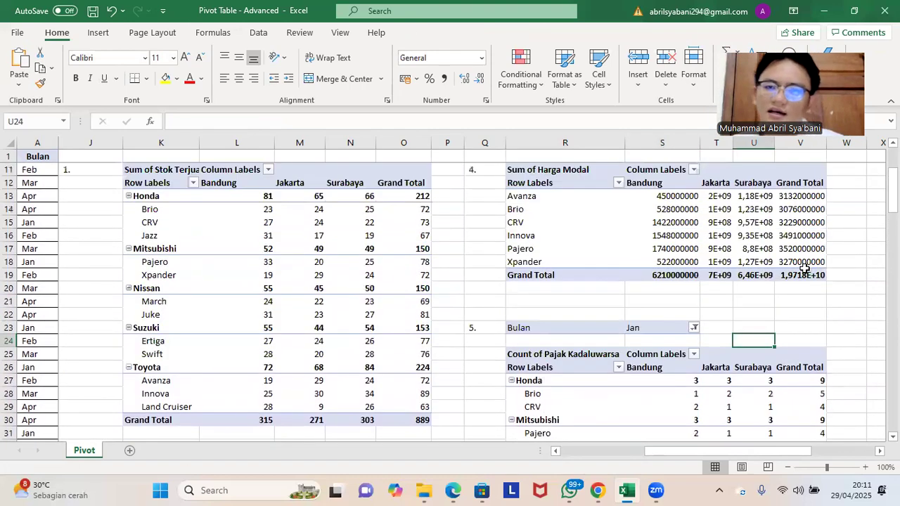
pyautogui.scroll(3, 805, 268)
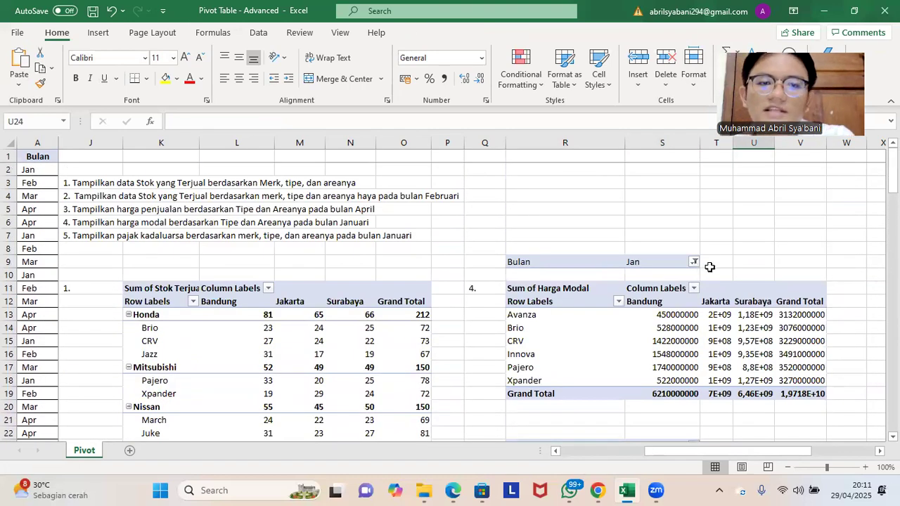
pyautogui.scroll(-8, 709, 268)
pyautogui.scroll(2, 708, 282)
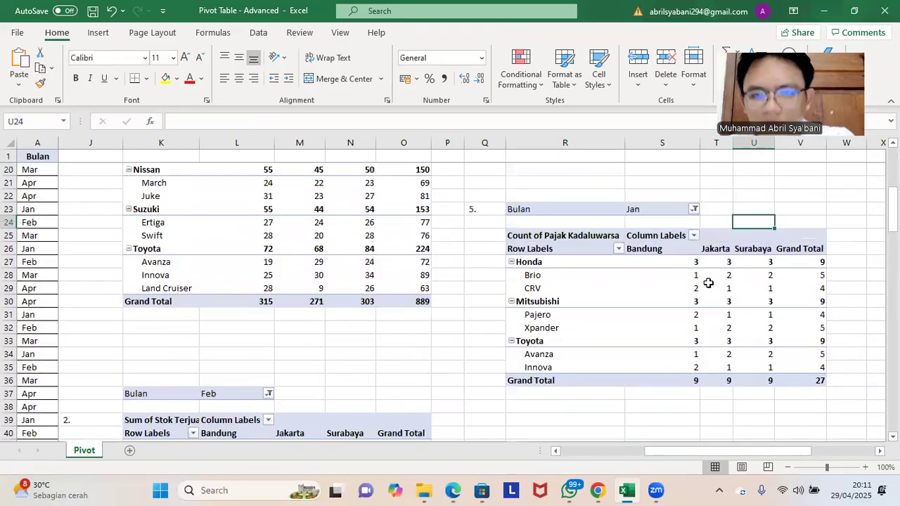
pyautogui.moveTo(709, 283)
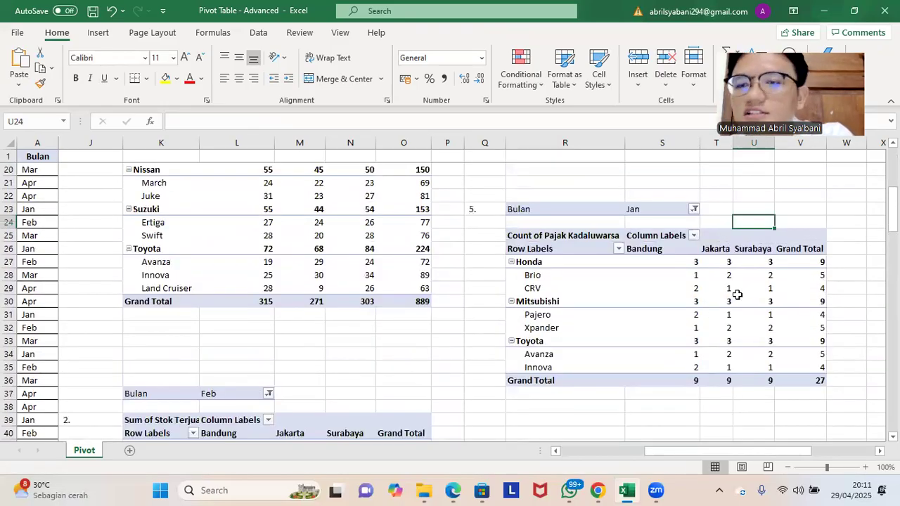
pyautogui.click(704, 420)
pyautogui.scroll(5, 869, 223)
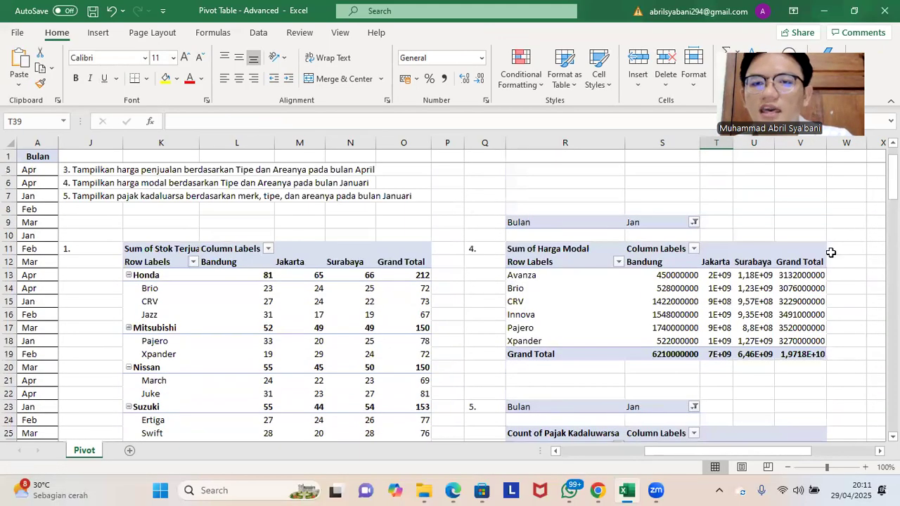
pyautogui.moveTo(764, 460); pyautogui.dragTo(628, 465)
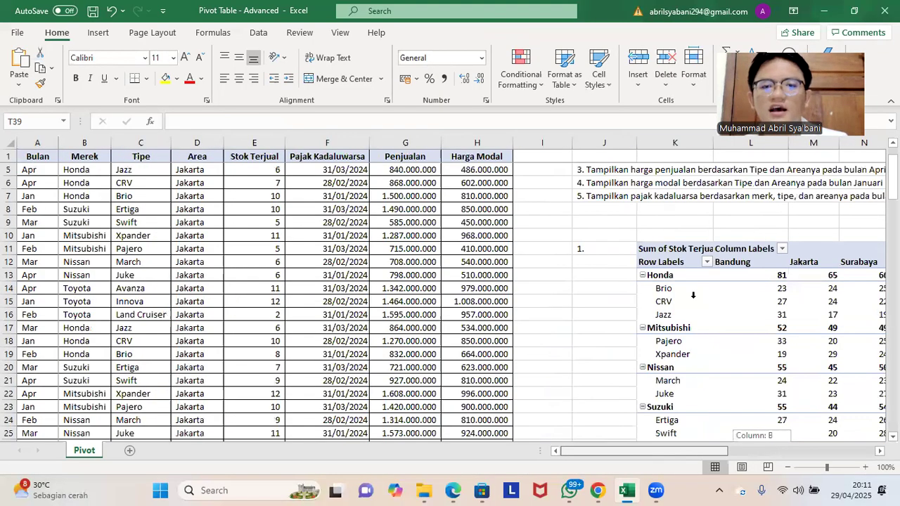